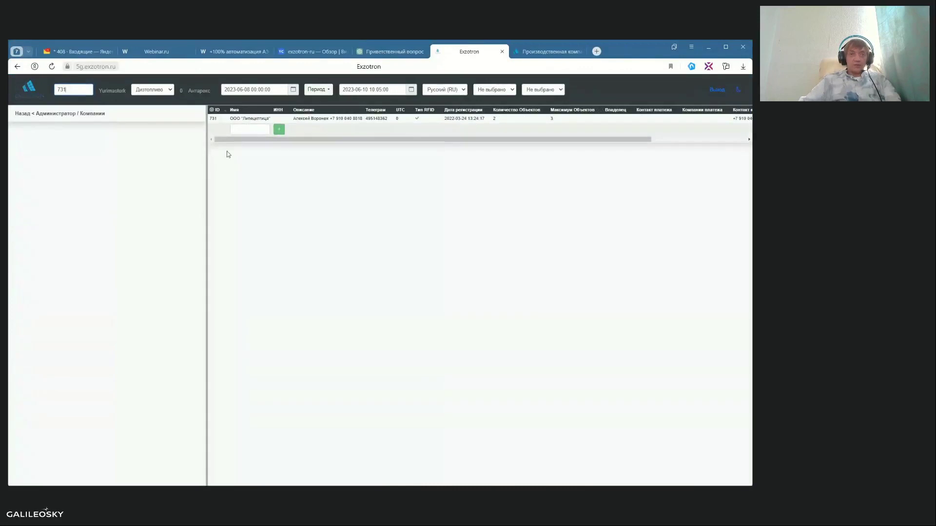
Select the company ООО "Липецкптица", open its Управление балансом section, reload the page for the current day and reopen the section
left_click(247, 119)
left_click(58, 114)
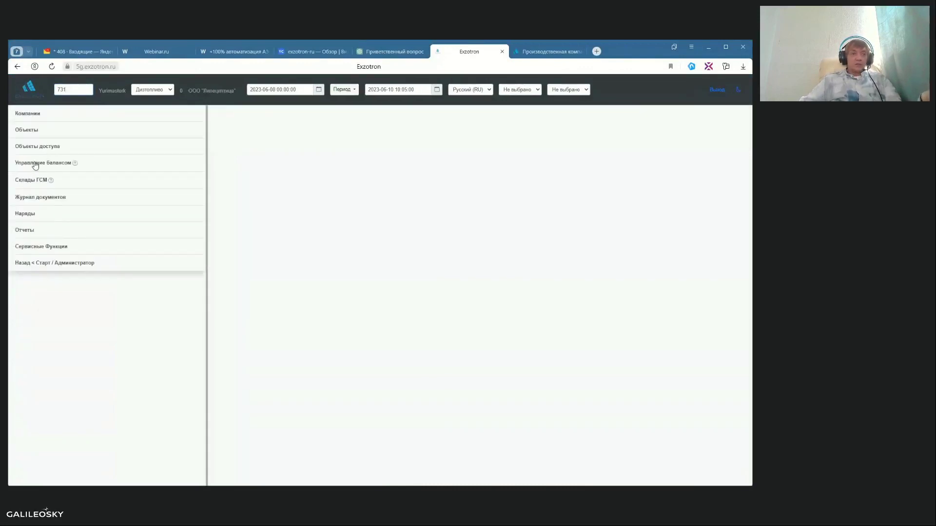
left_click(35, 166)
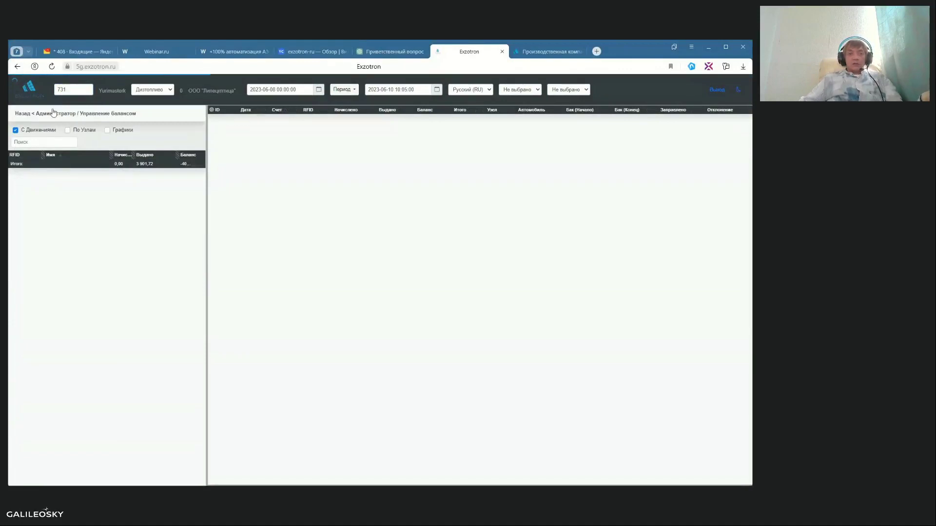
left_click(52, 66)
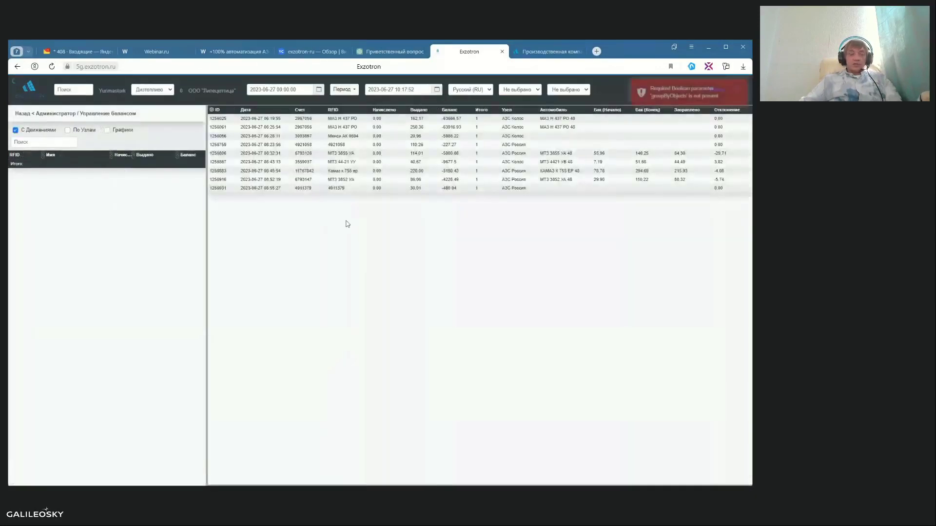
left_click(23, 112)
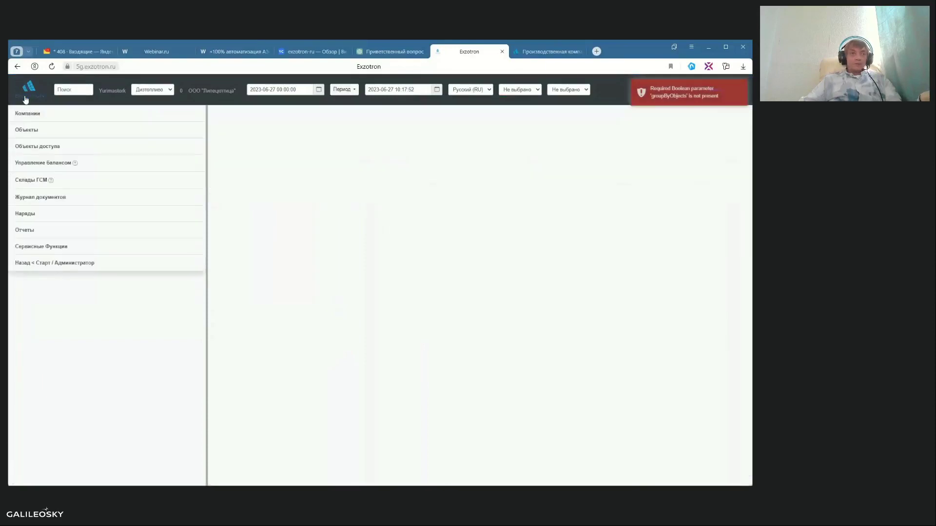
left_click(44, 161)
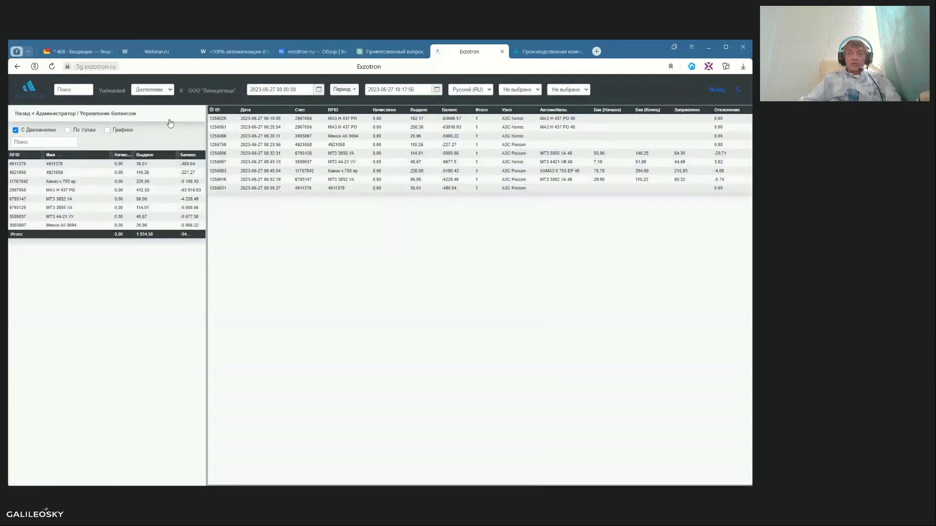
left_click(108, 131)
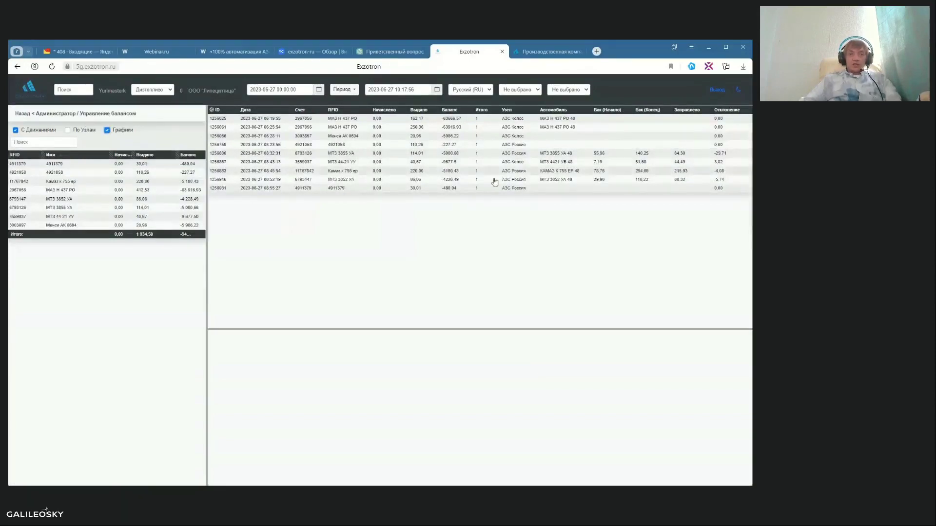
left_click(524, 180)
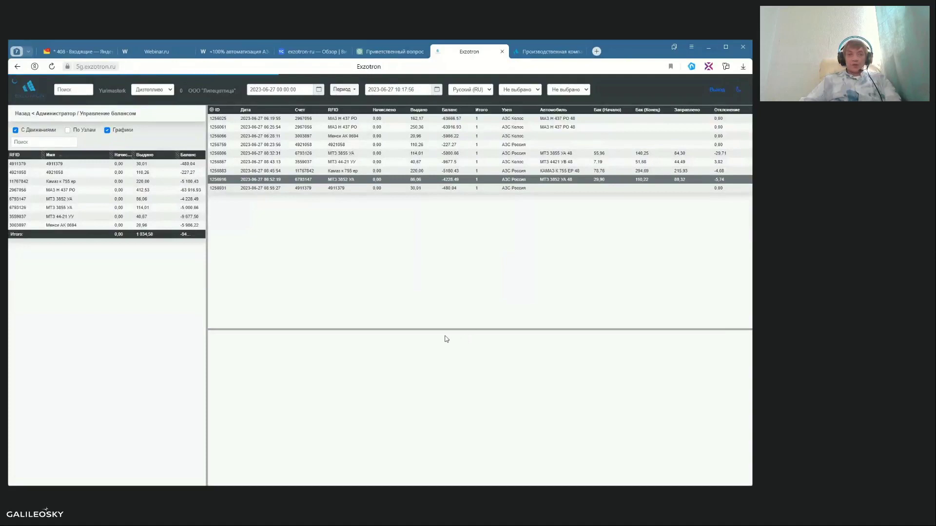
left_click_drag(438, 330, 445, 269)
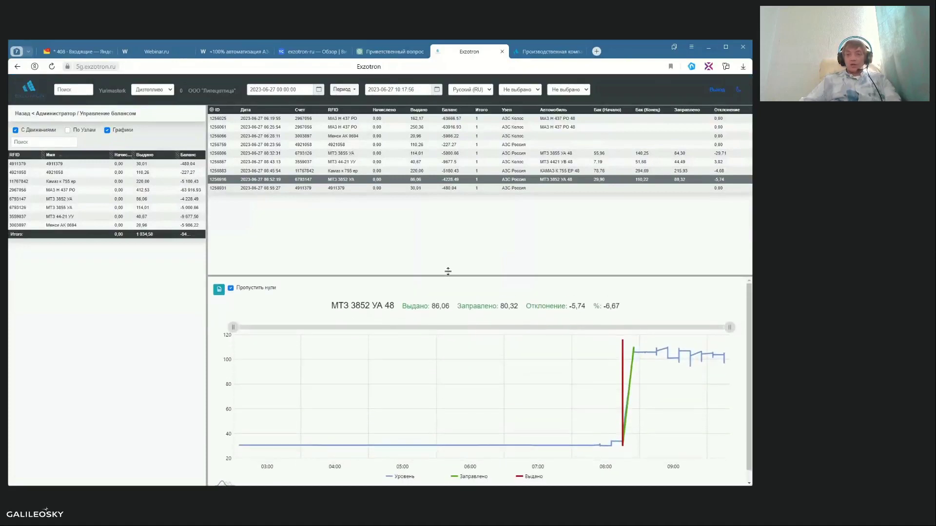
left_click(567, 171)
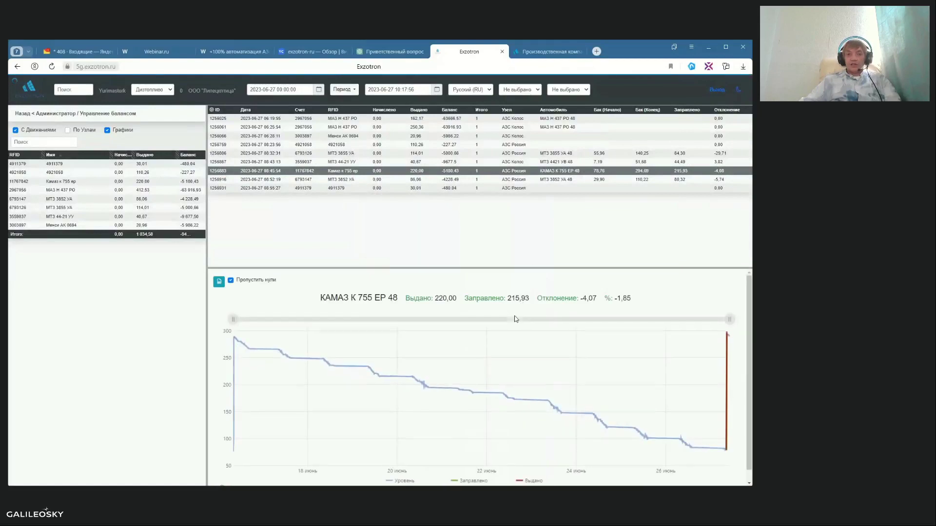
scroll(647, 383, "up", 5)
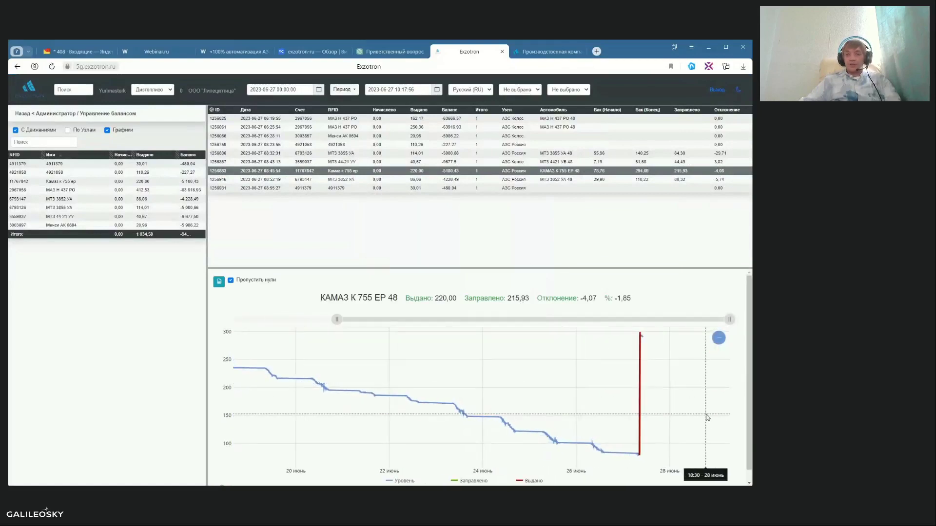
scroll(610, 409, "down", 4)
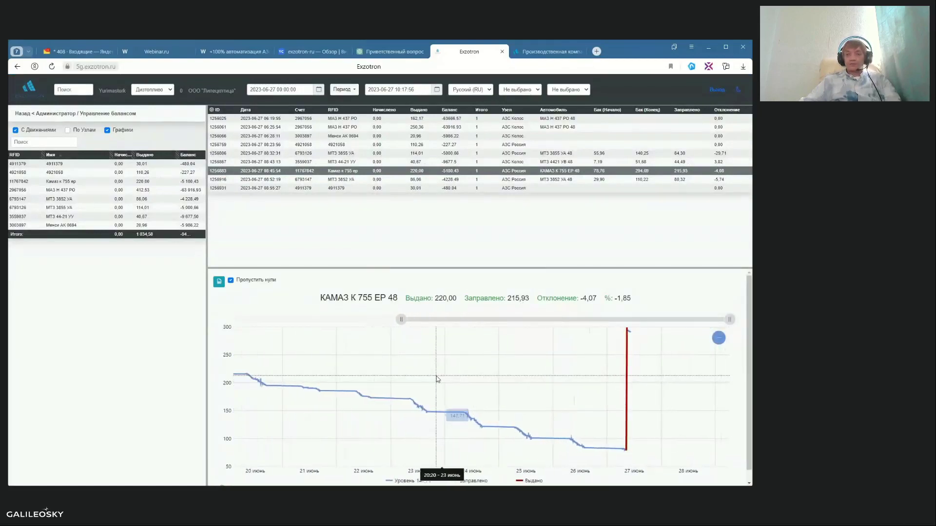
left_click(598, 153)
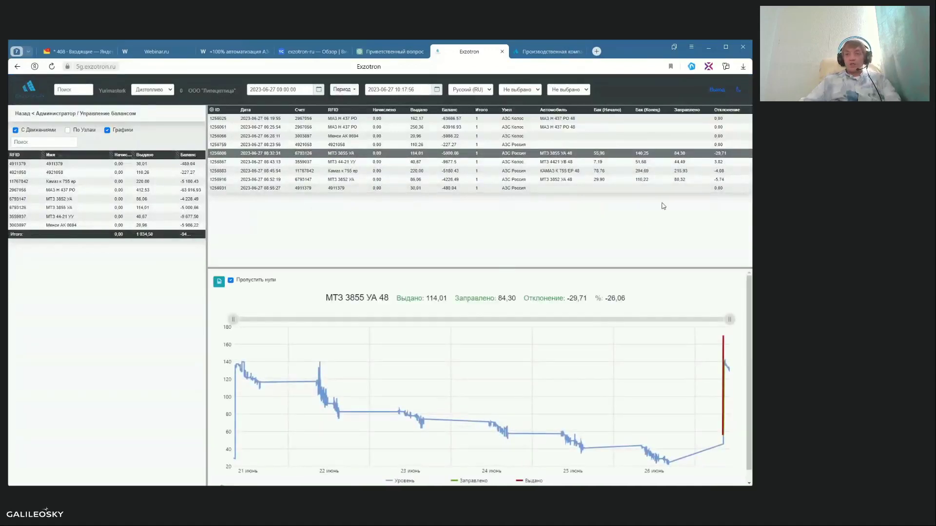
left_click(582, 165)
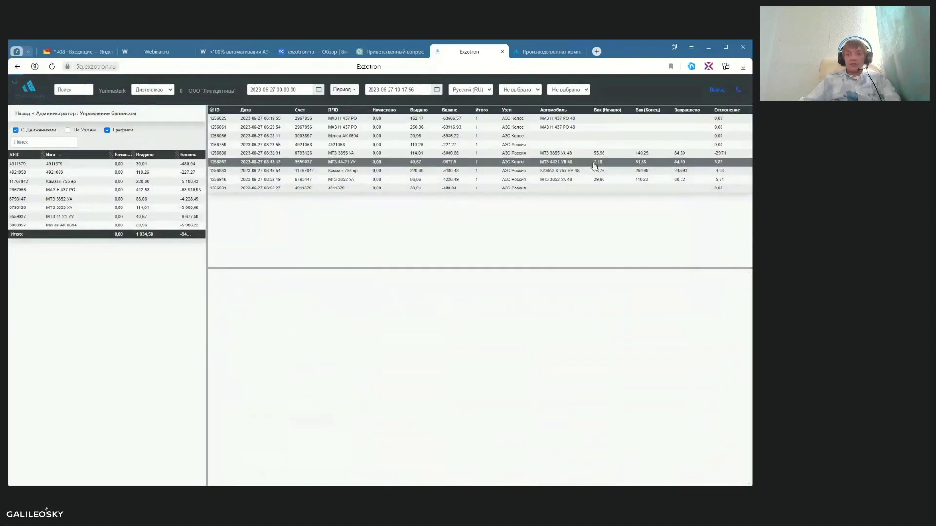
Open Список API серверов компании under Сервисные Функции and view the Wialon entry's editable settings, leaving them without saving
left_click(43, 114)
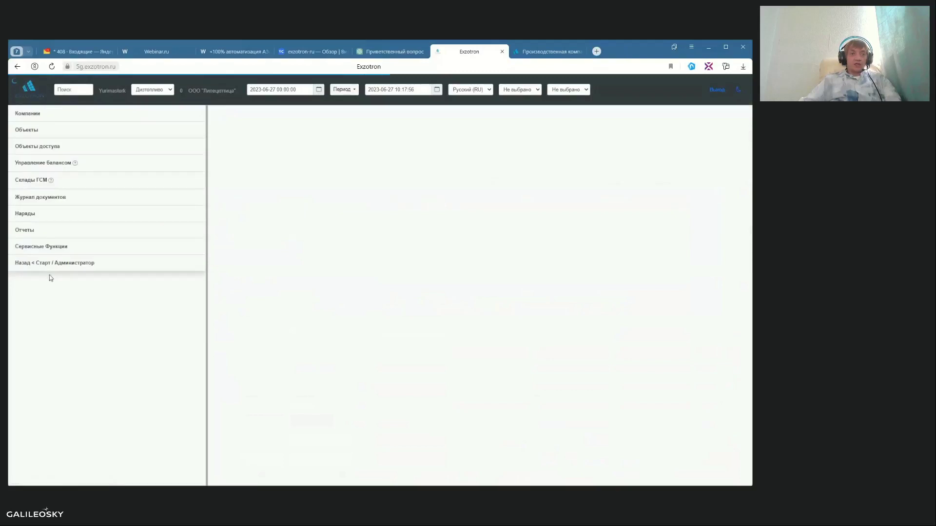
left_click(38, 247)
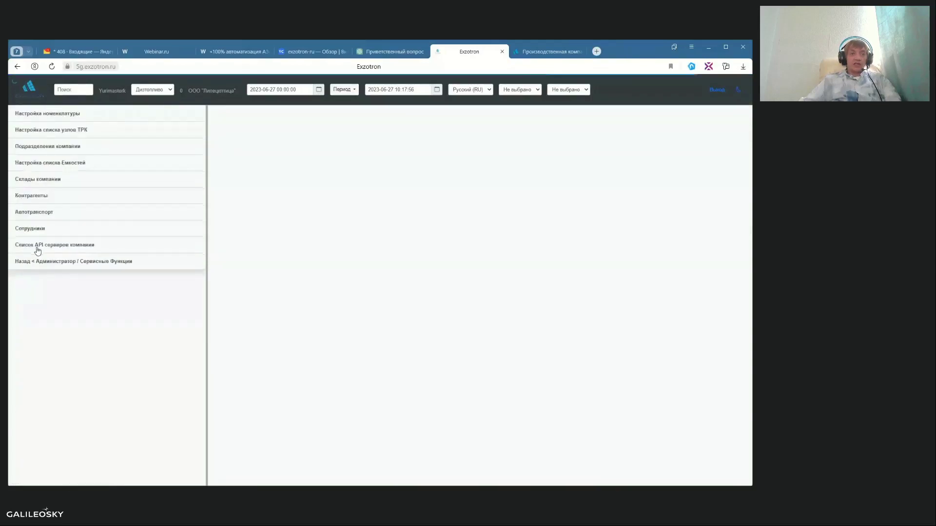
left_click(52, 248)
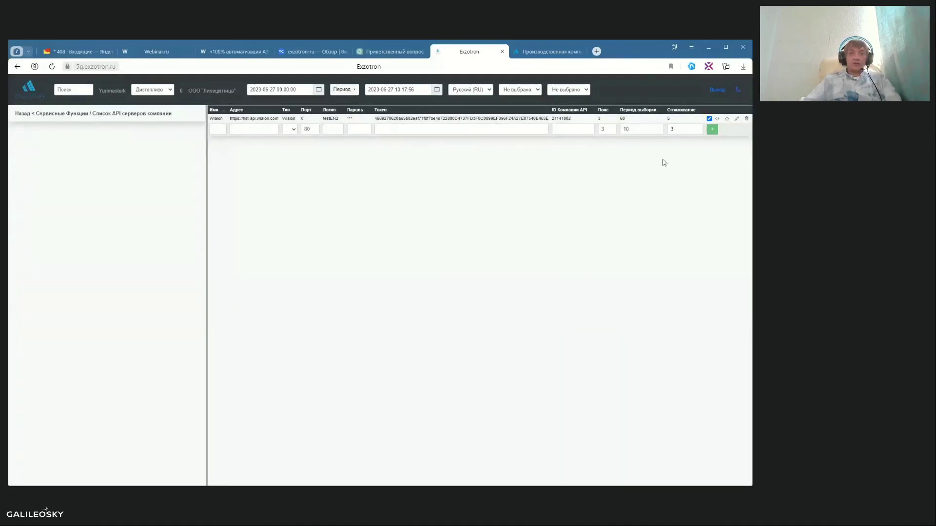
left_click(737, 119)
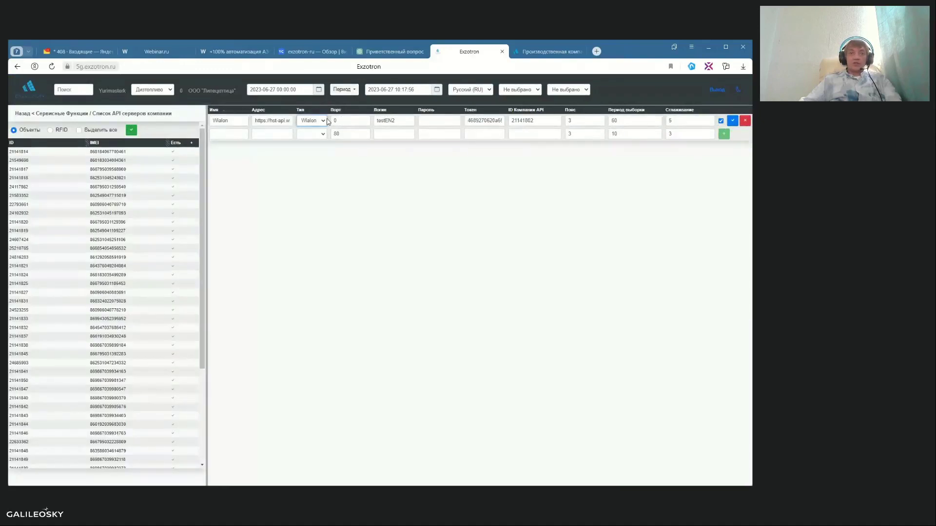
left_click(744, 120)
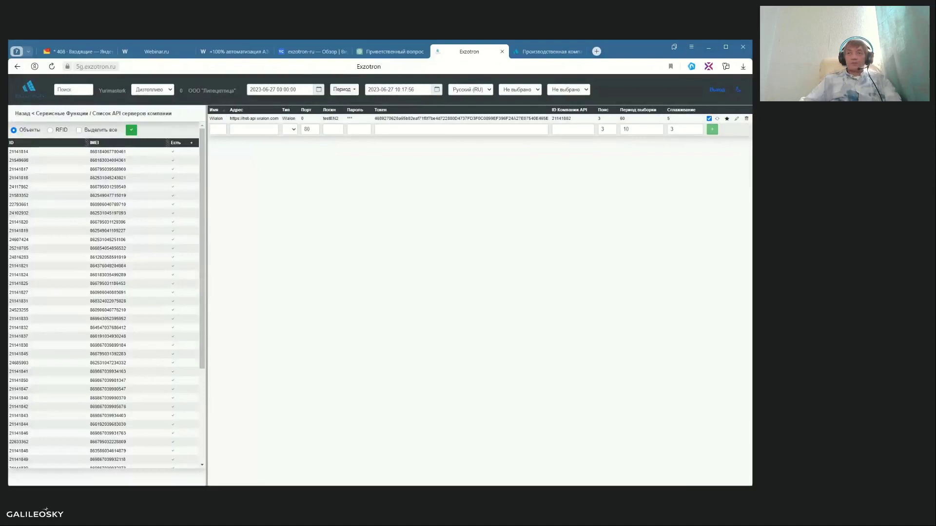
left_click(29, 113)
left_click(50, 264)
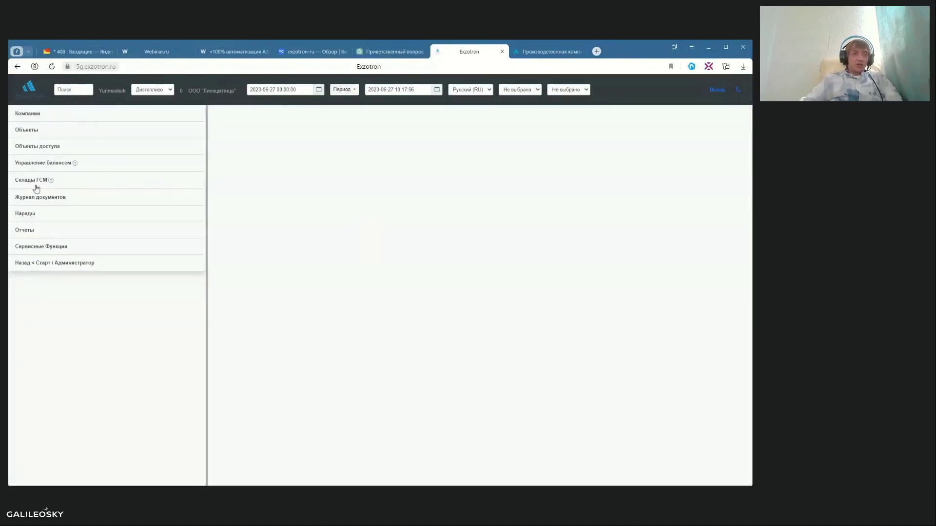
left_click(40, 114)
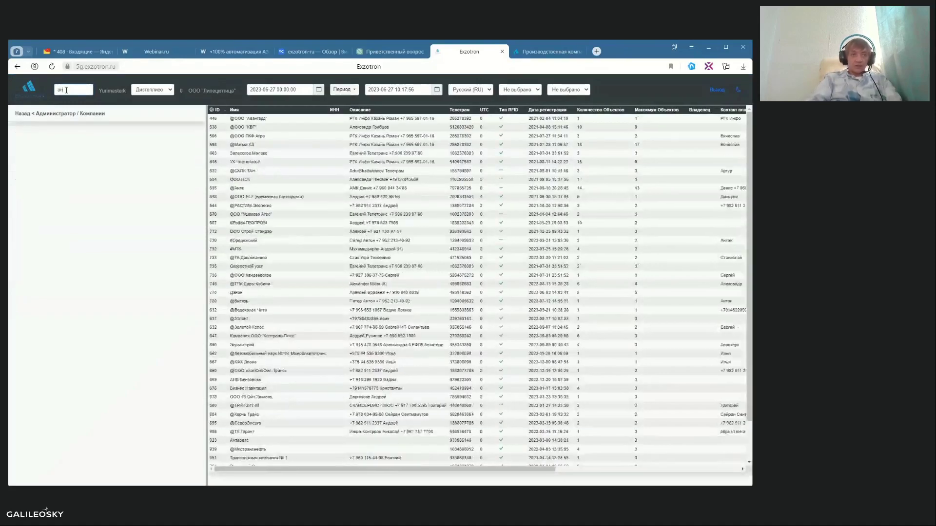
type("т")
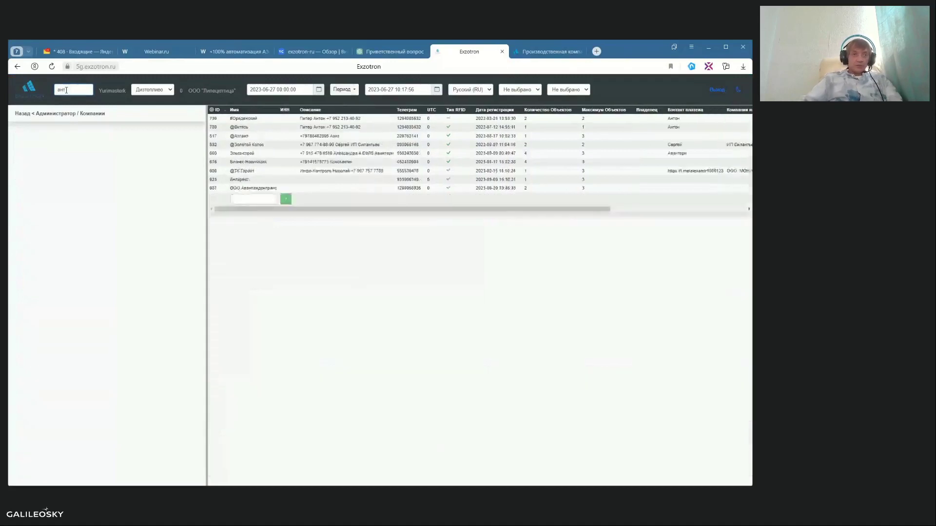
left_click(254, 139)
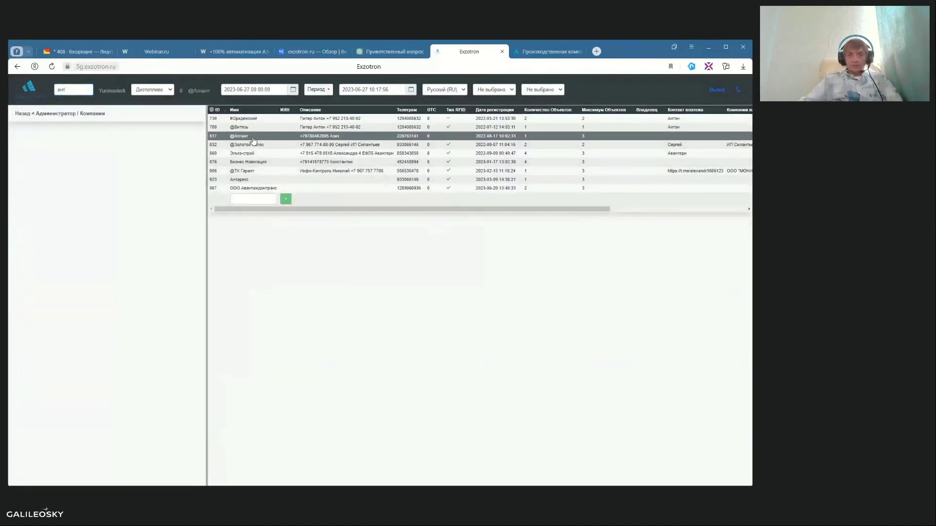
View the Склады ГСМ section for the selected company and return to the administrator sections
left_click(43, 115)
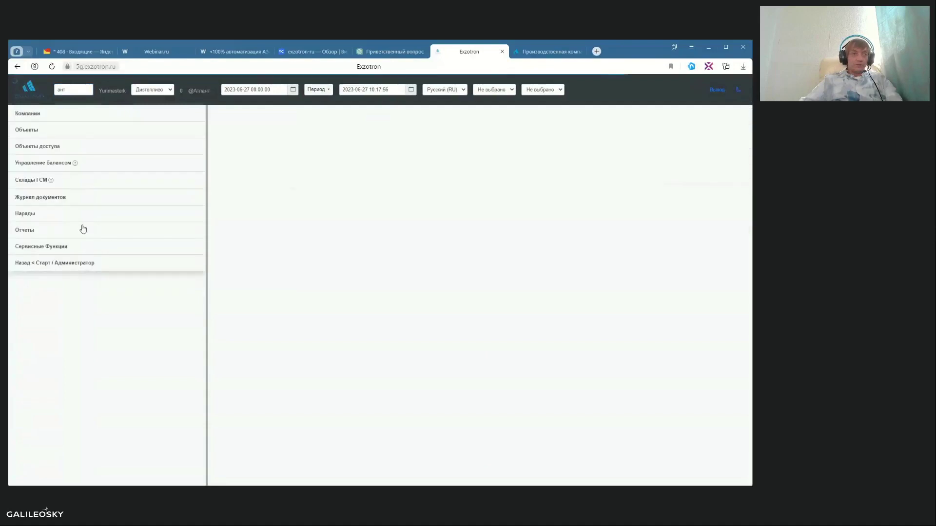
left_click(26, 182)
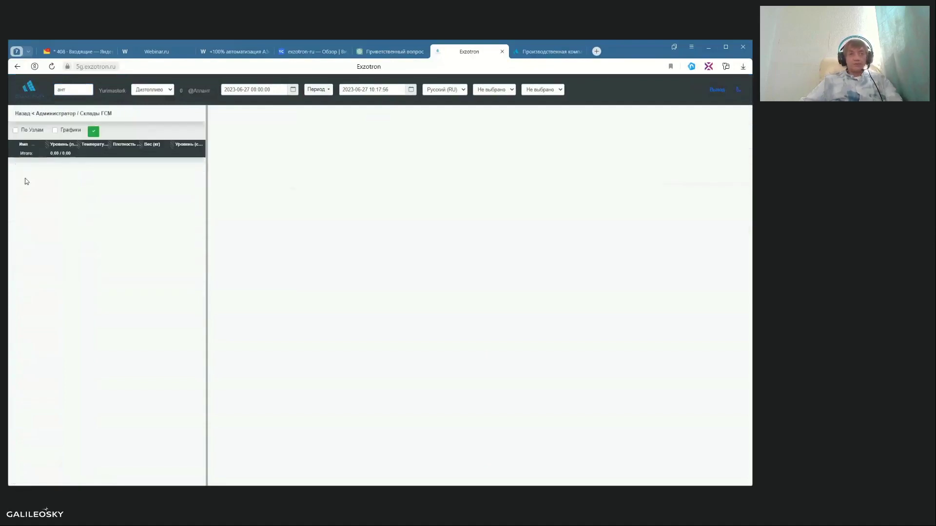
left_click(28, 114)
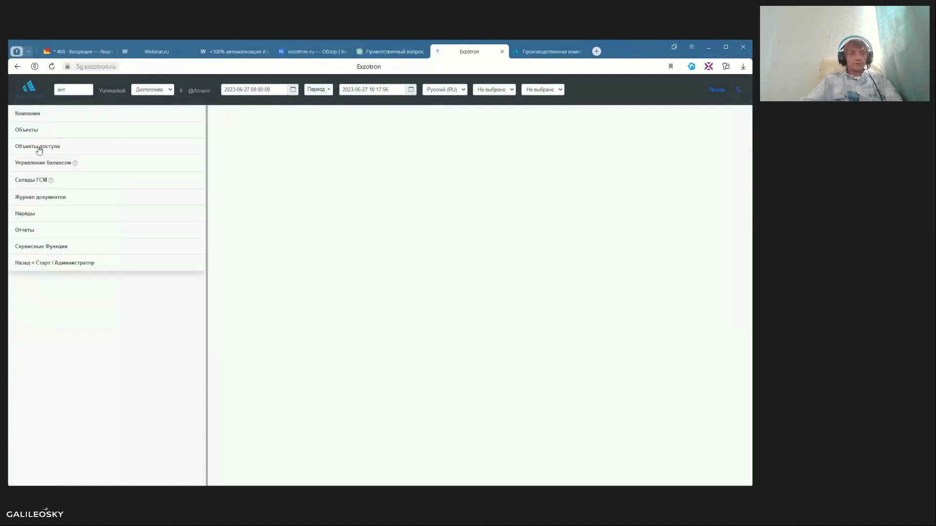
left_click(34, 201)
left_click(292, 90)
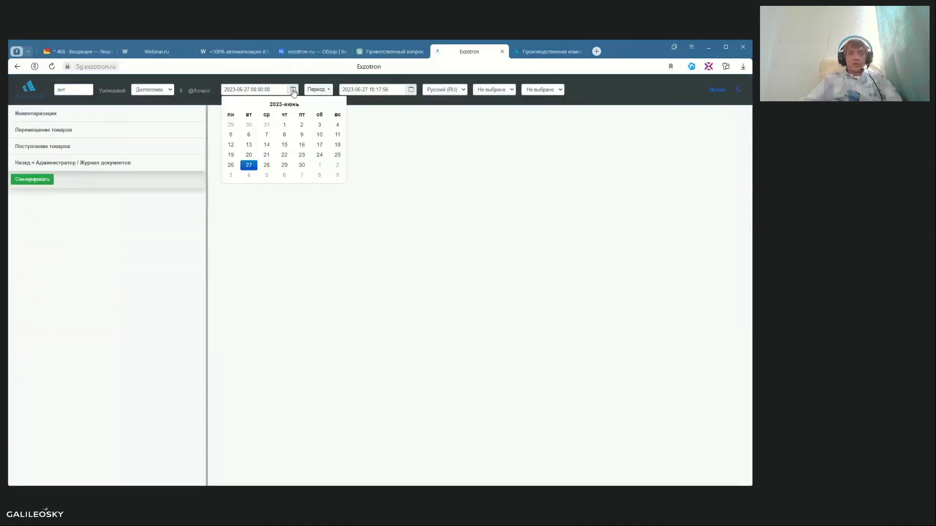
left_click(230, 124)
left_click(238, 119)
left_click(239, 119)
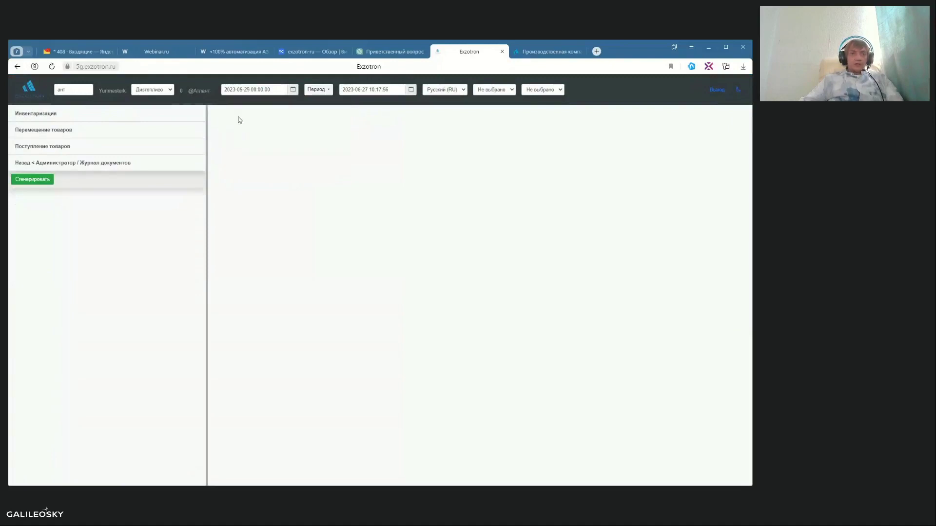
left_click(74, 119)
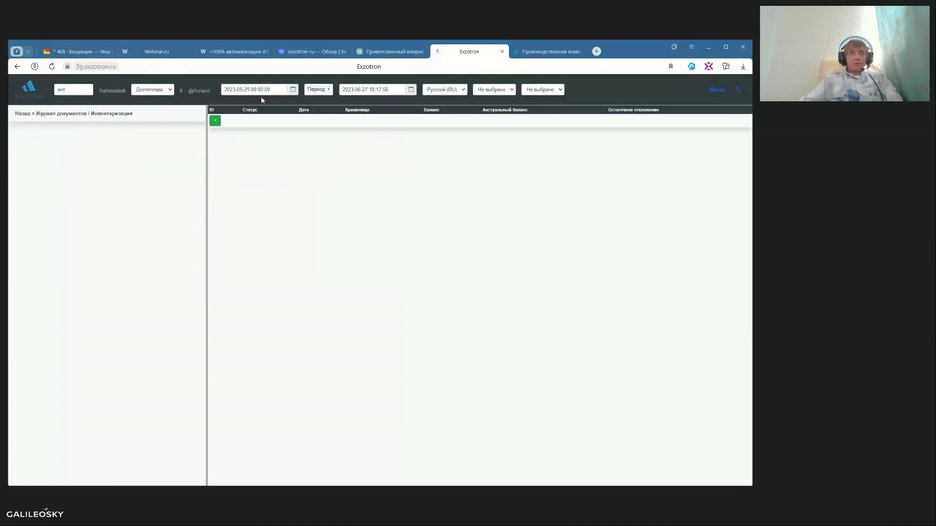
left_click(292, 91)
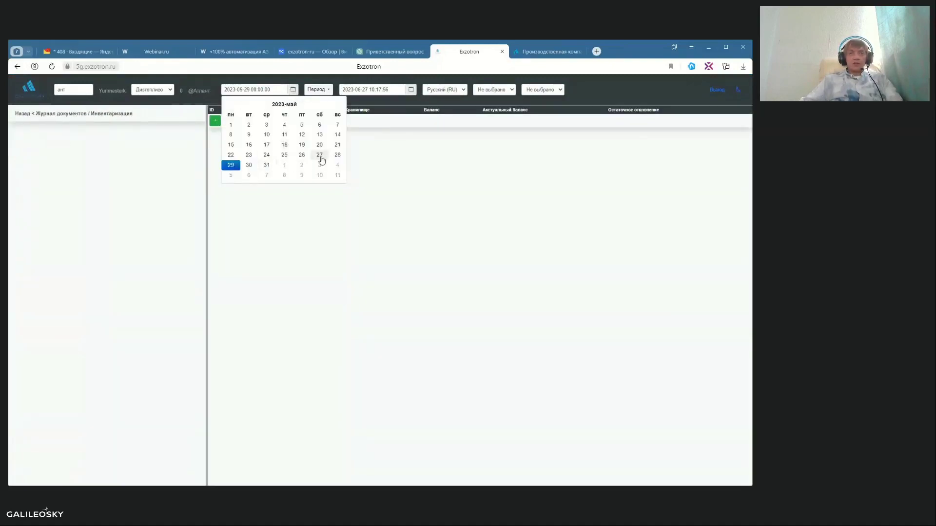
left_click(320, 157)
left_click(237, 116)
left_click(238, 117)
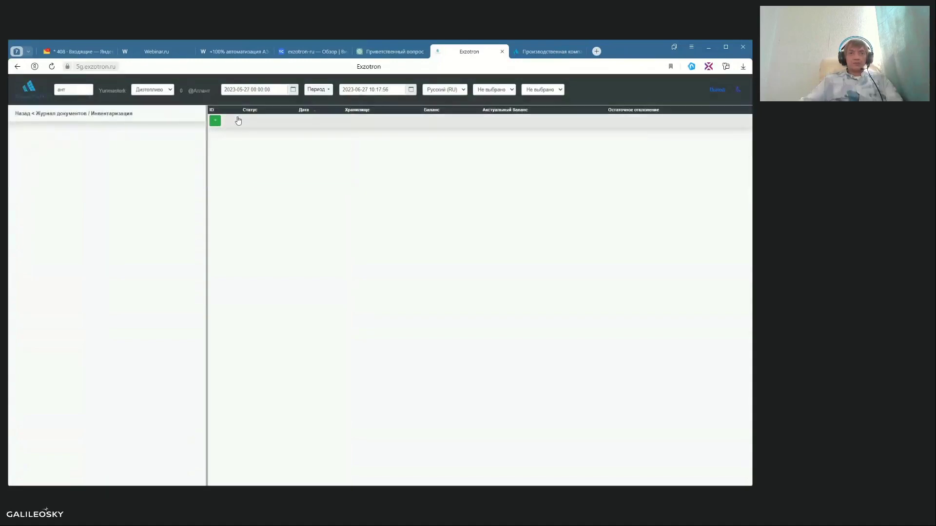
left_click(52, 66)
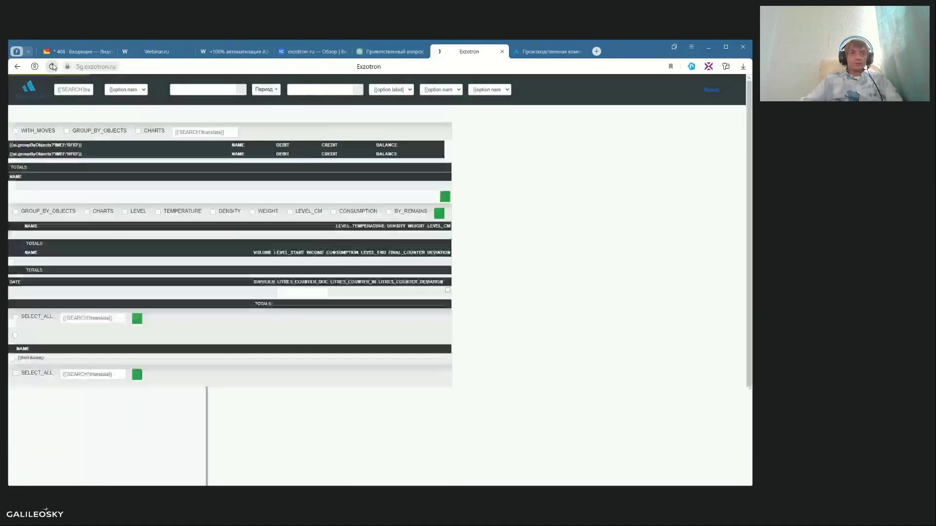
left_click(294, 91)
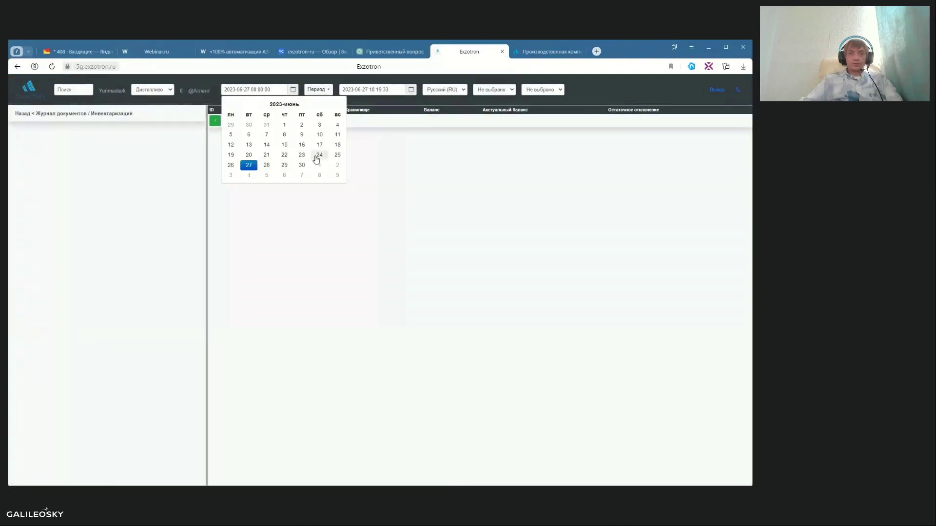
left_click(278, 105)
left_click(237, 147)
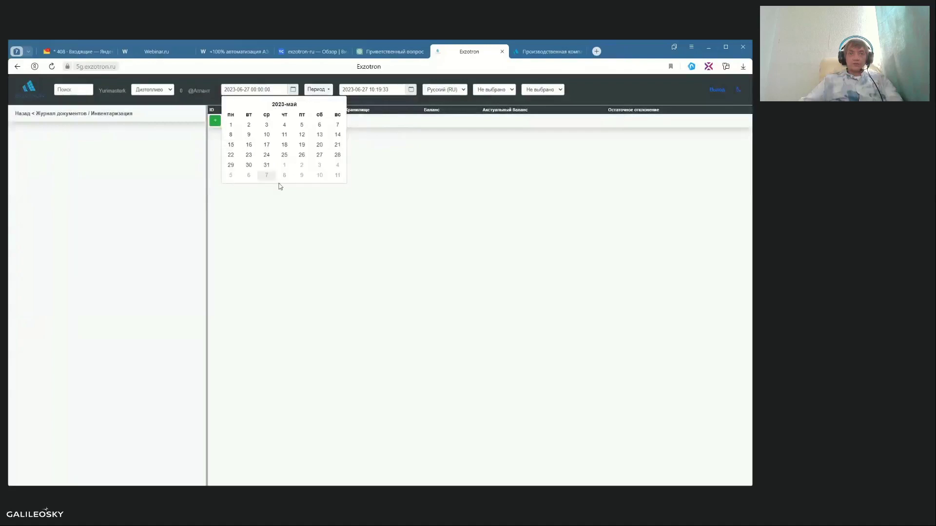
left_click(298, 156)
left_click(237, 118)
left_click(237, 119)
left_click(292, 90)
left_click(249, 155)
left_click(258, 149)
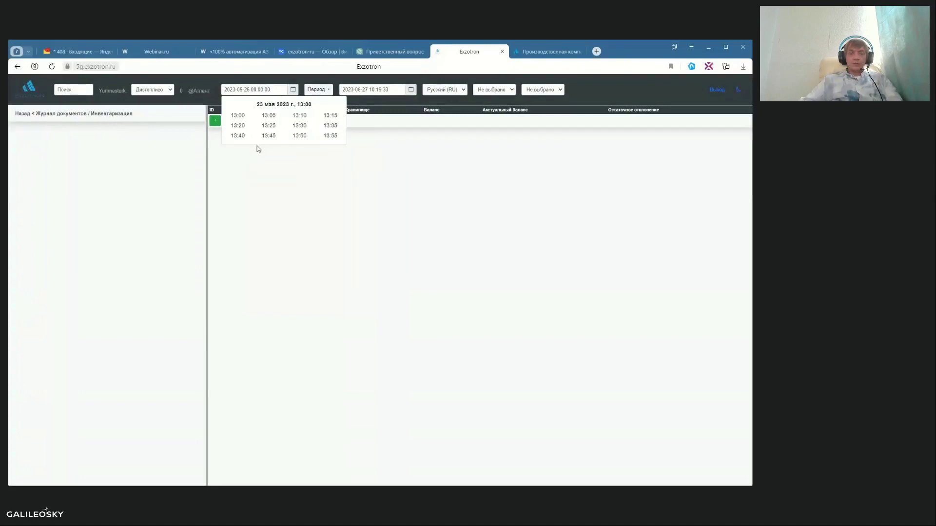
left_click(268, 126)
left_click(59, 114)
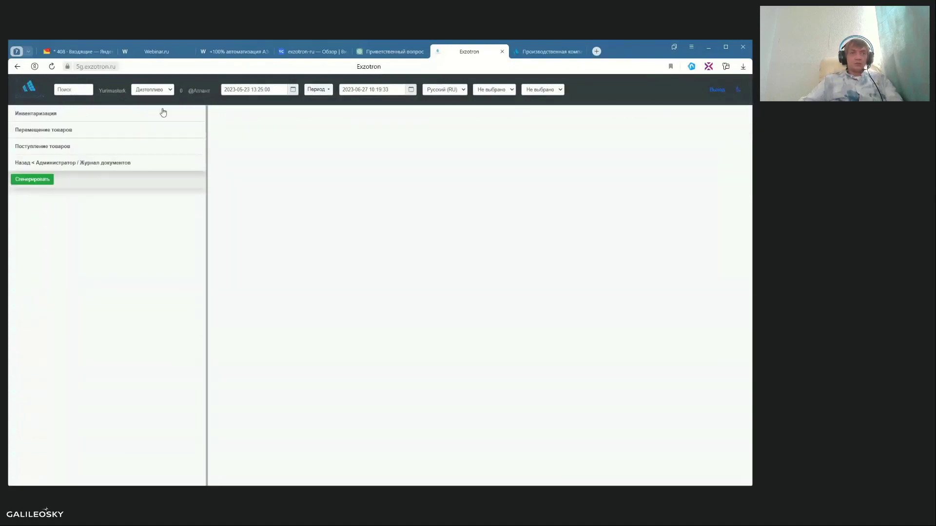
left_click(293, 89)
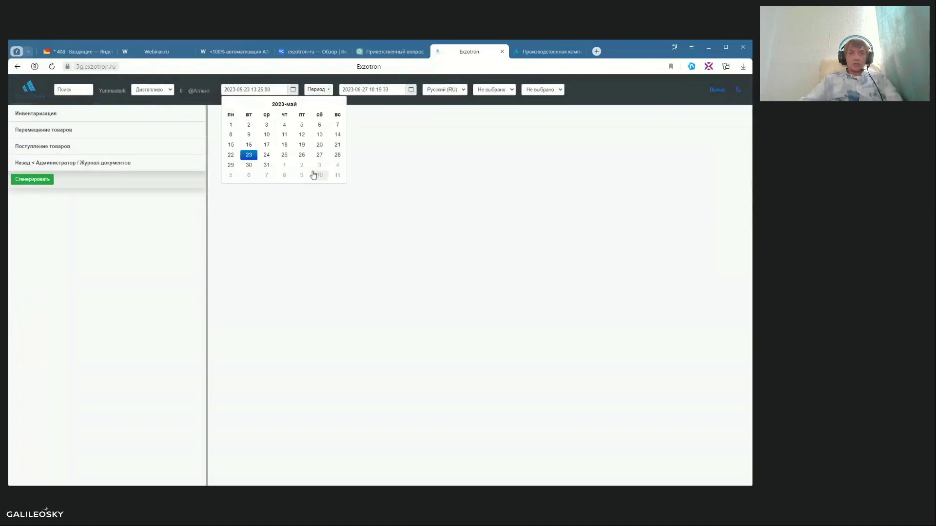
left_click(249, 165)
left_click(237, 116)
left_click(238, 116)
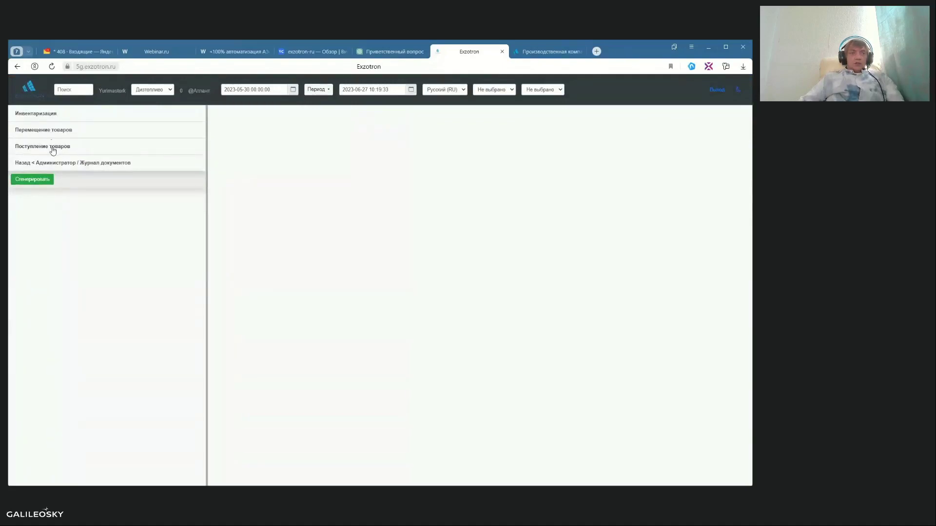
left_click(51, 147)
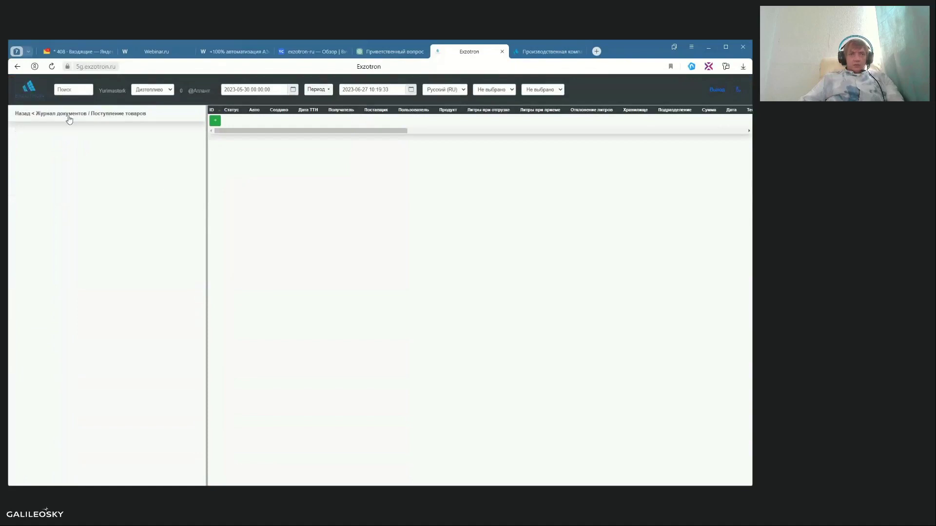
left_click(42, 114)
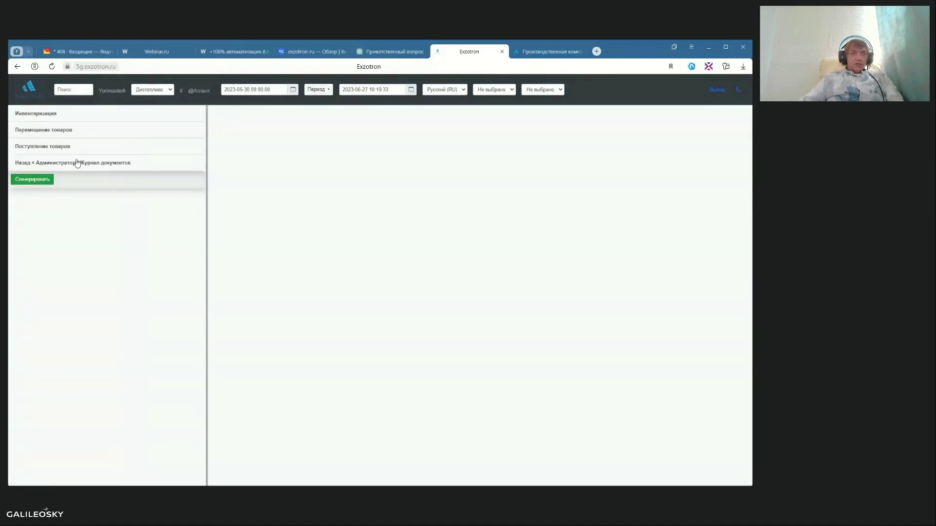
Find and select the company matching "антар" in Компании, and view its Склады ГСМ section
left_click(74, 163)
left_click(64, 114)
left_click(78, 88)
type("антар")
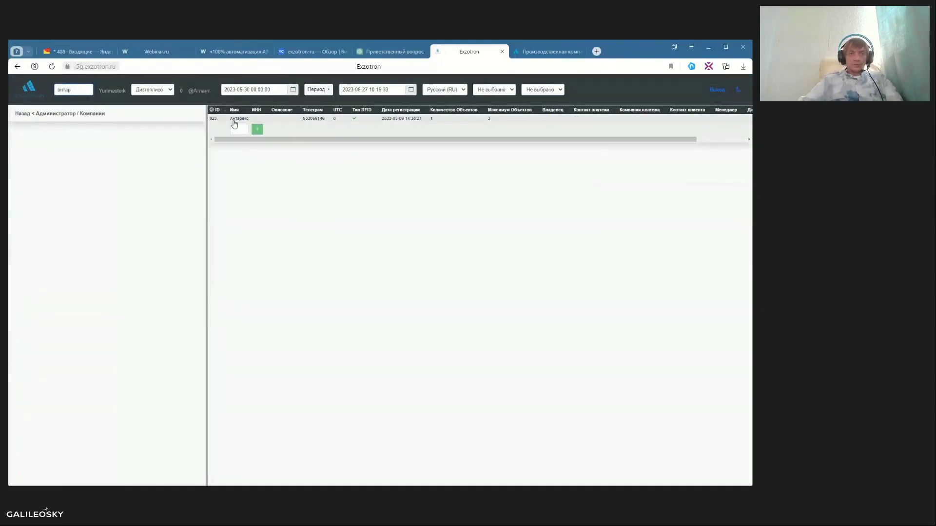
left_click(232, 119)
left_click(39, 117)
left_click(51, 181)
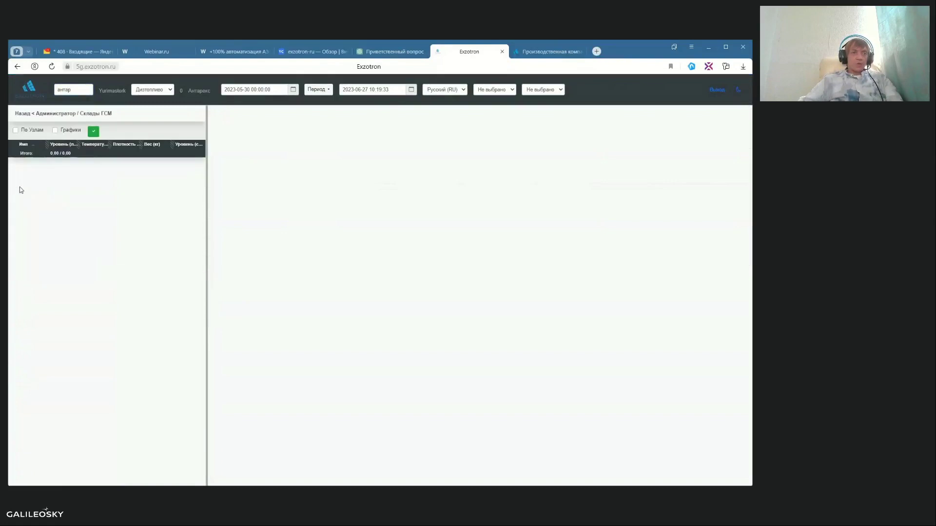
left_click(39, 114)
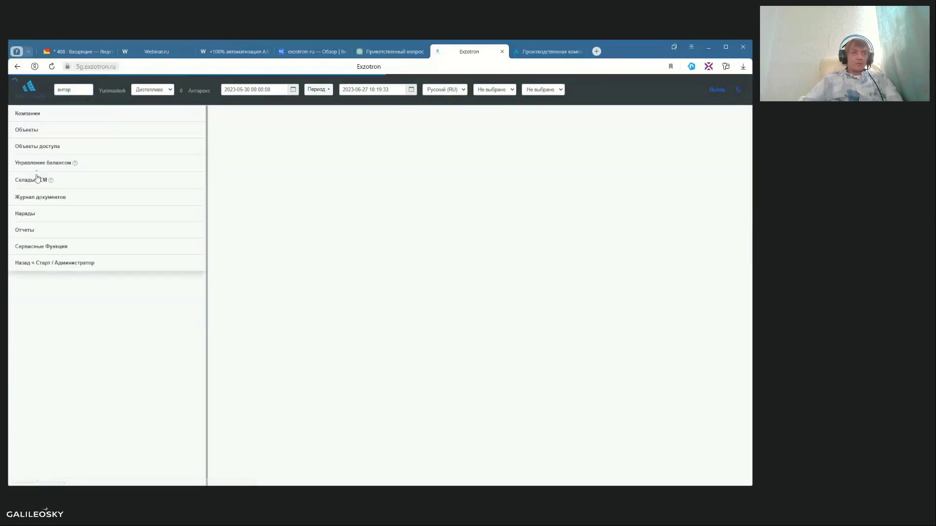
left_click(29, 198)
left_click(44, 116)
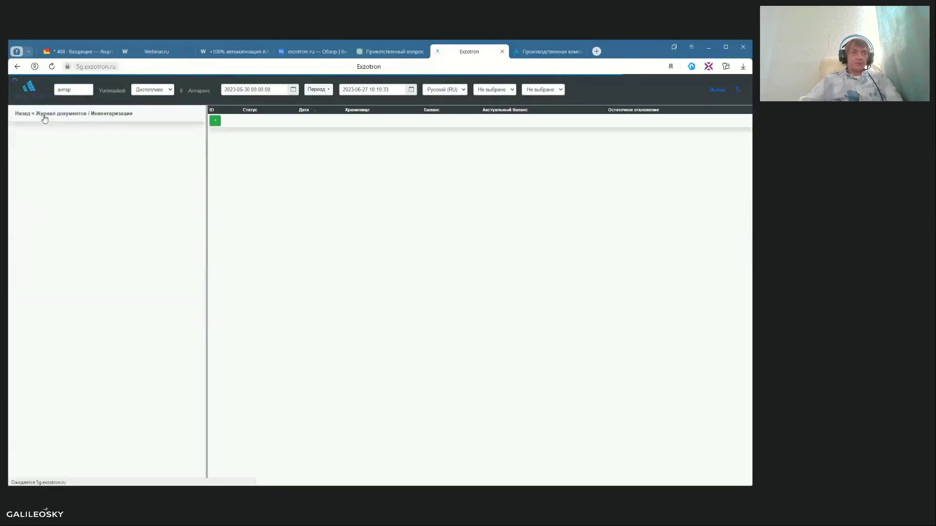
left_click(293, 90)
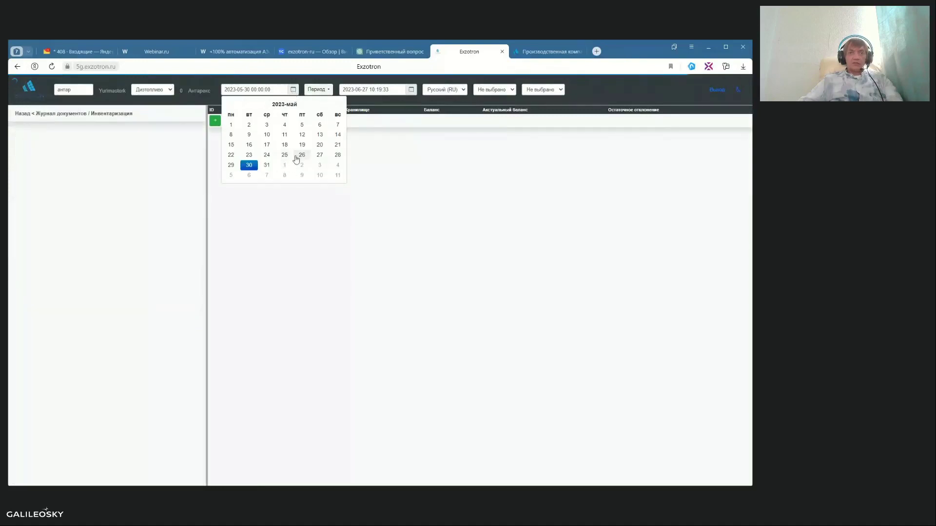
left_click(302, 155)
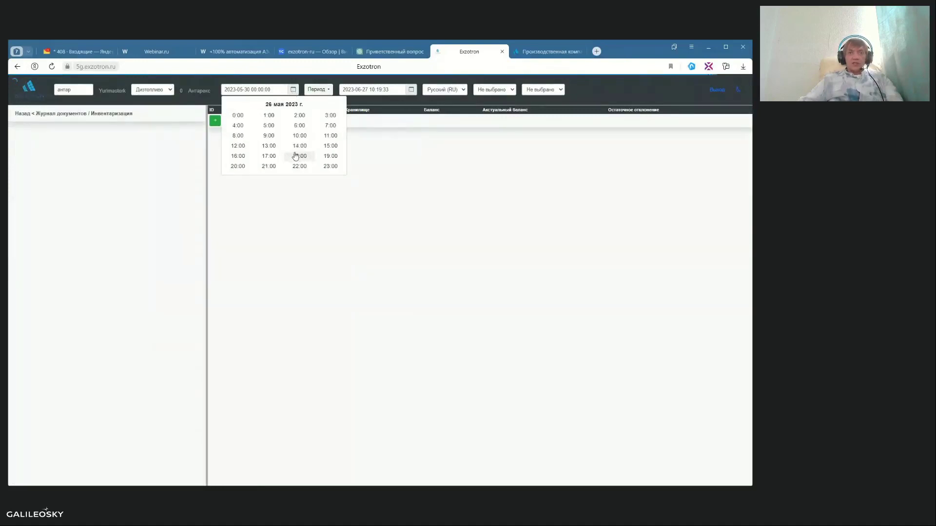
left_click(239, 120)
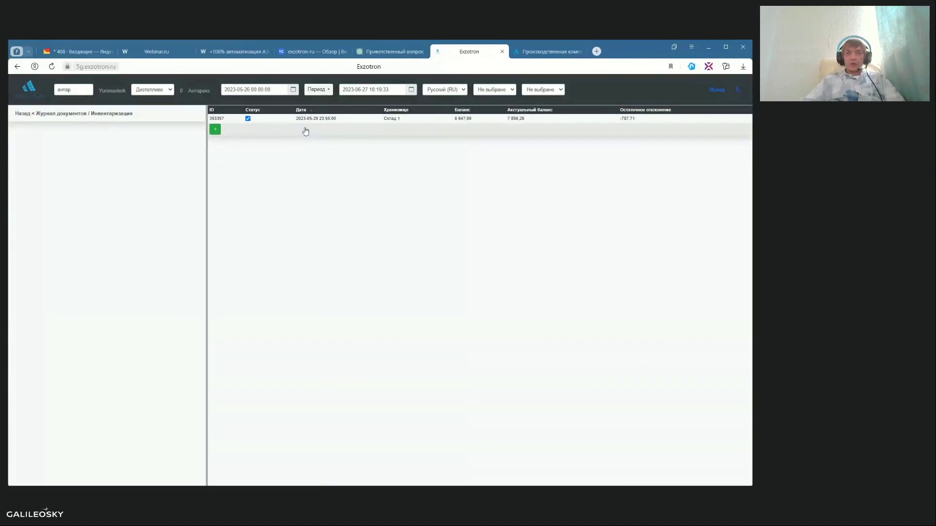
left_click(215, 130)
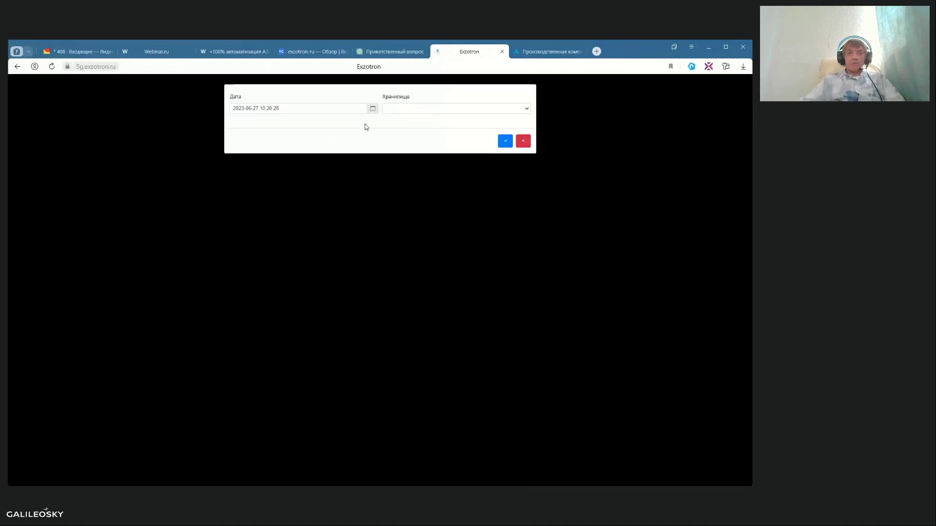
left_click(373, 110)
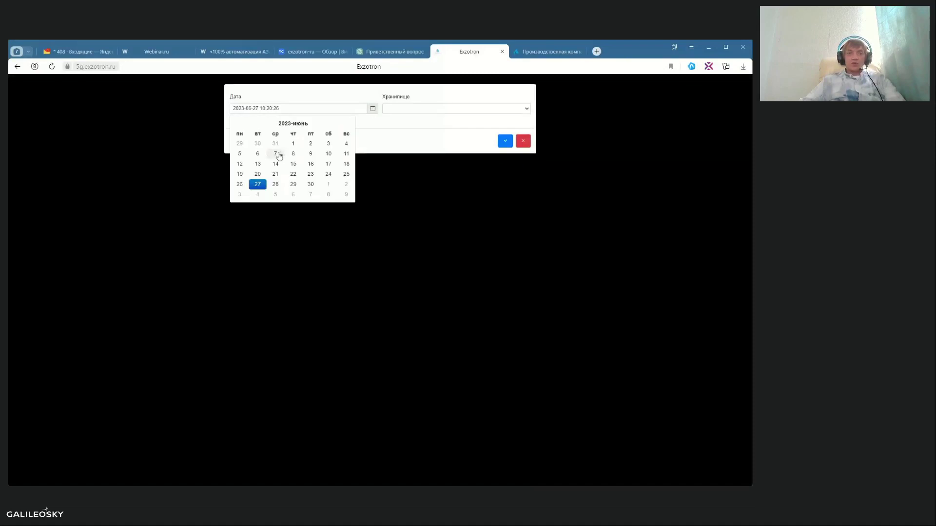
left_click(245, 145)
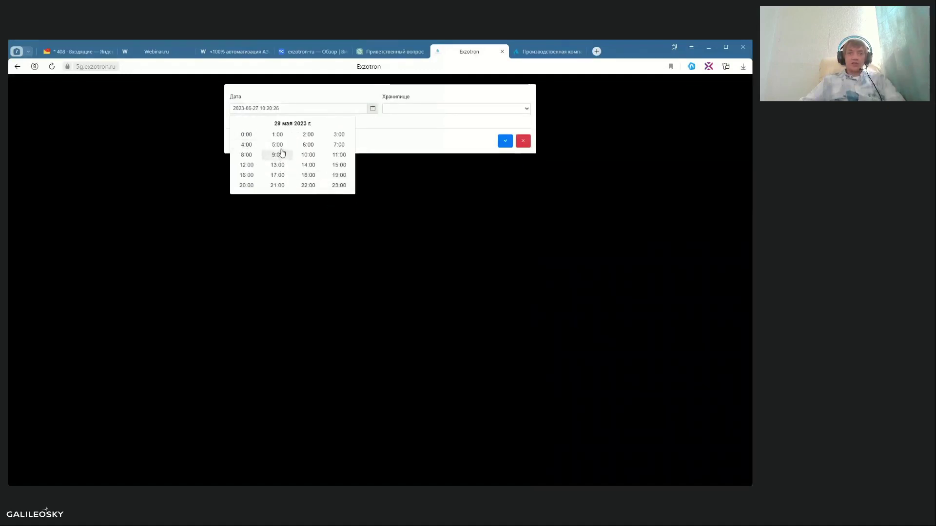
left_click(246, 135)
left_click(247, 136)
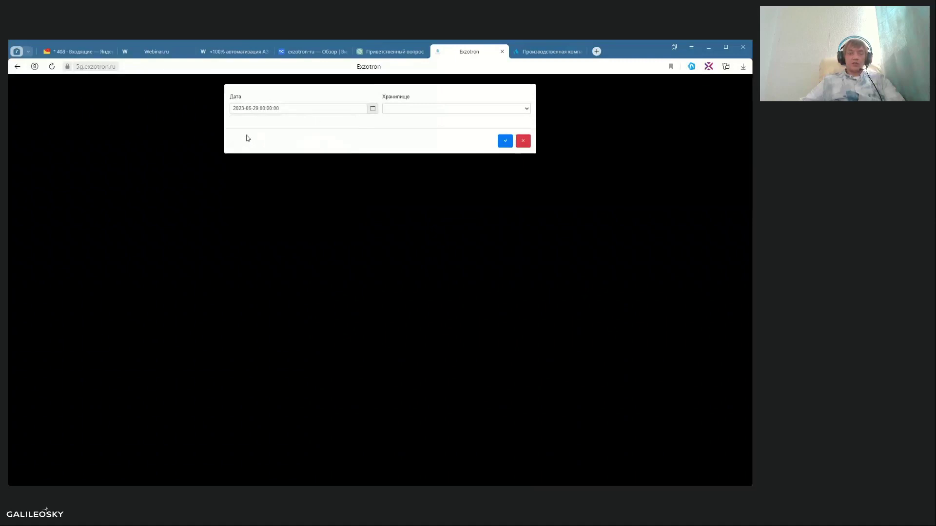
left_click(527, 109)
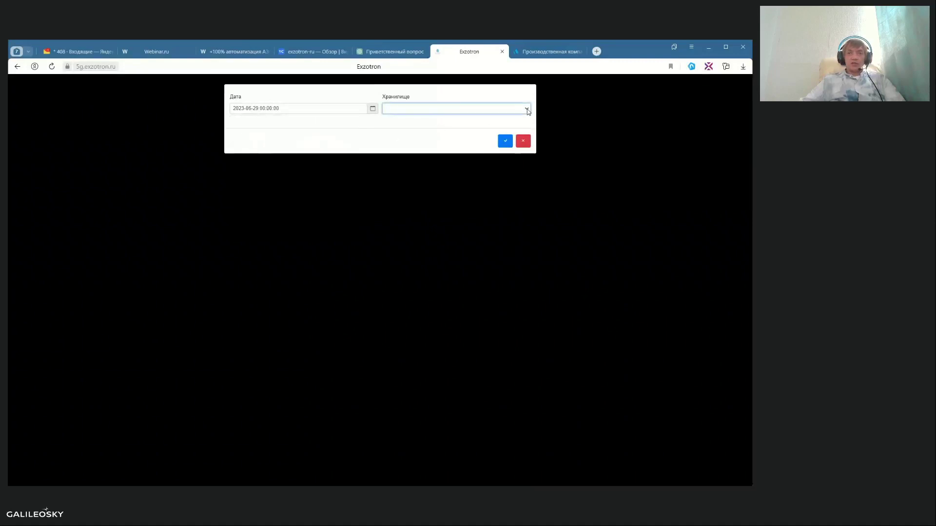
left_click(441, 127)
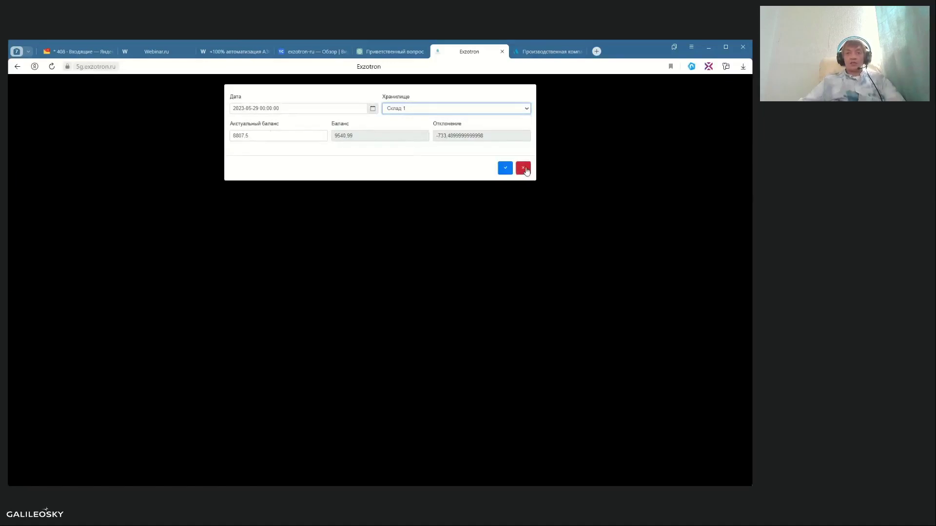
Try an Актуальный баланс of 8500 in the new inventory document and close its form
left_click_drag(261, 137, 207, 134)
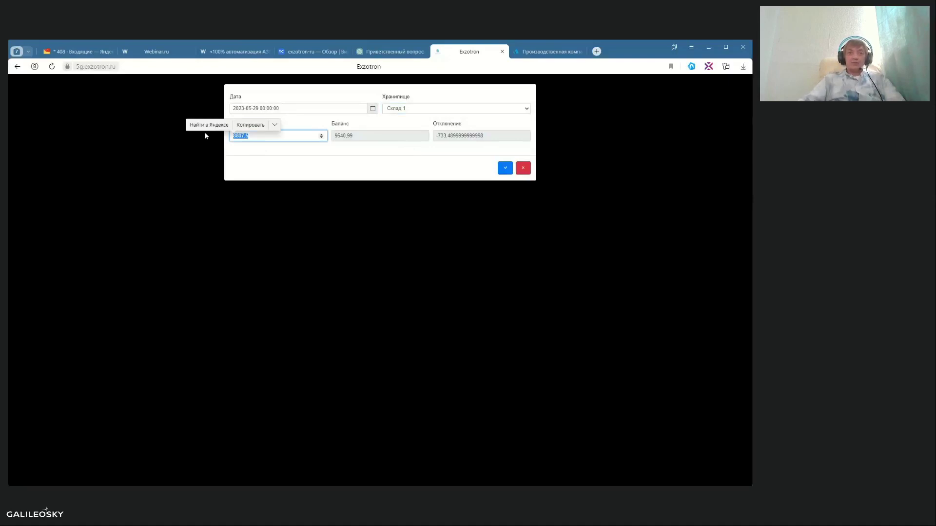
type("8500")
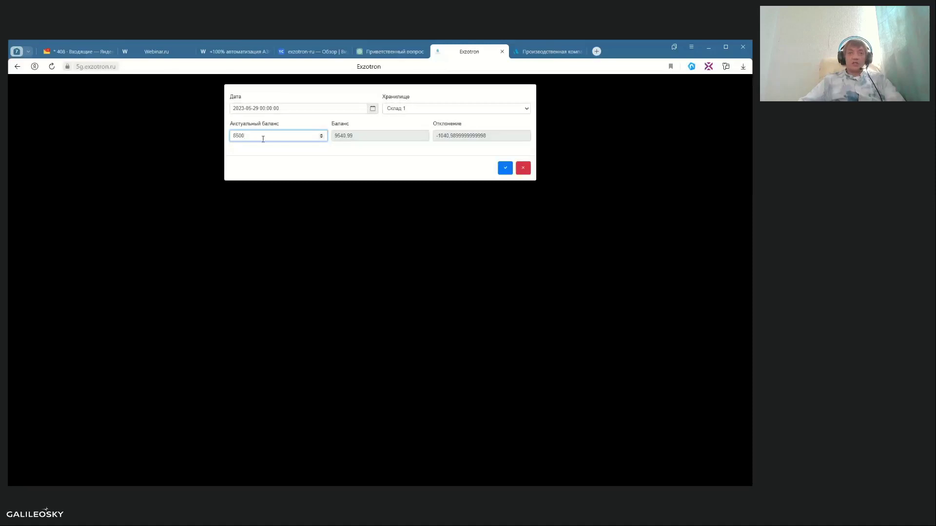
left_click_drag(258, 139, 203, 142)
left_click(505, 168)
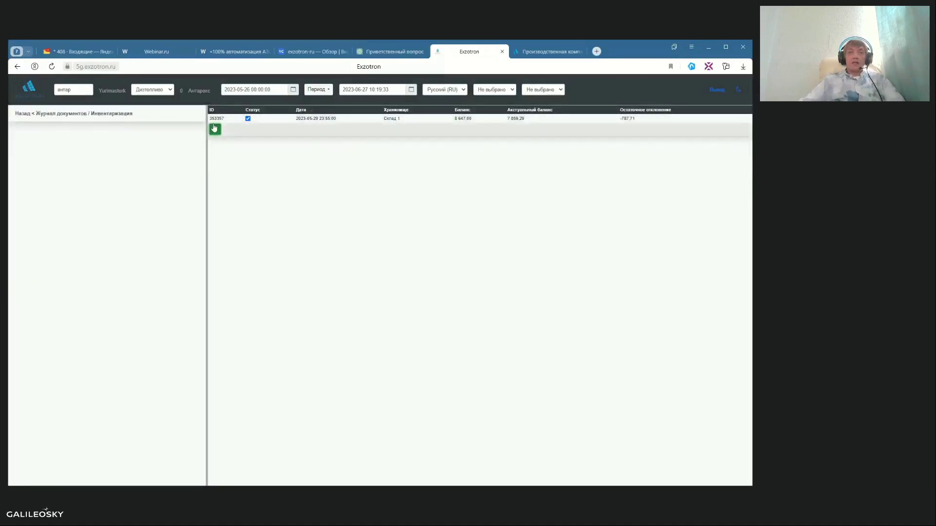
left_click(34, 116)
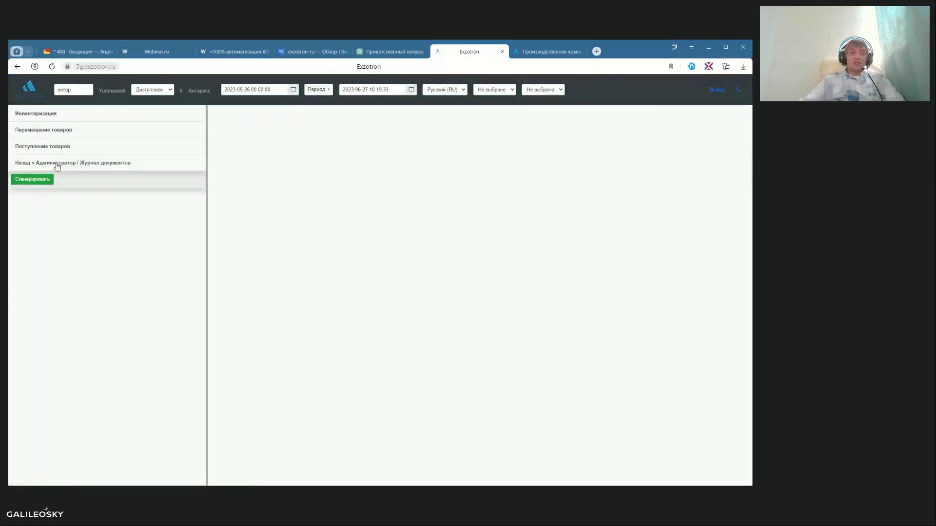
left_click(57, 147)
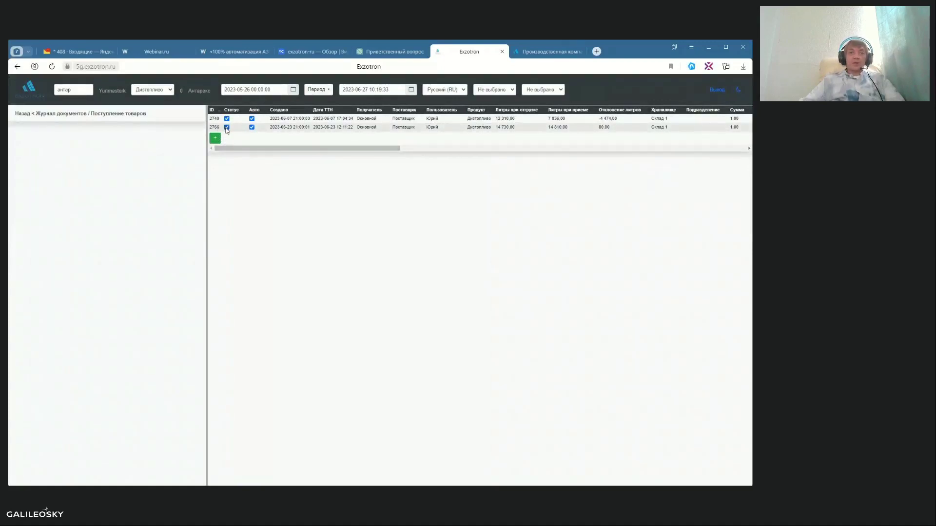
double_click(290, 129)
Examine the Литры при отгрузке value in the receipt document and close its form
left_click(258, 270)
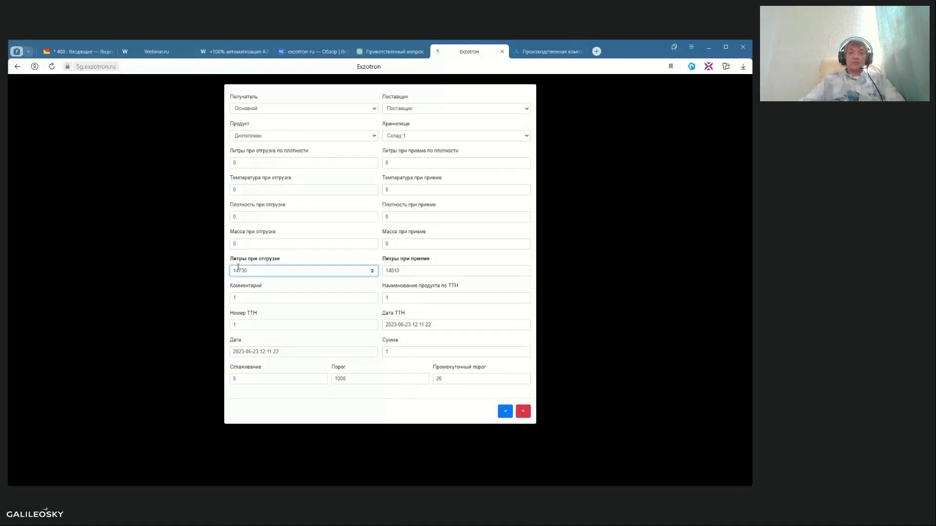
left_click(254, 267)
left_click(271, 269)
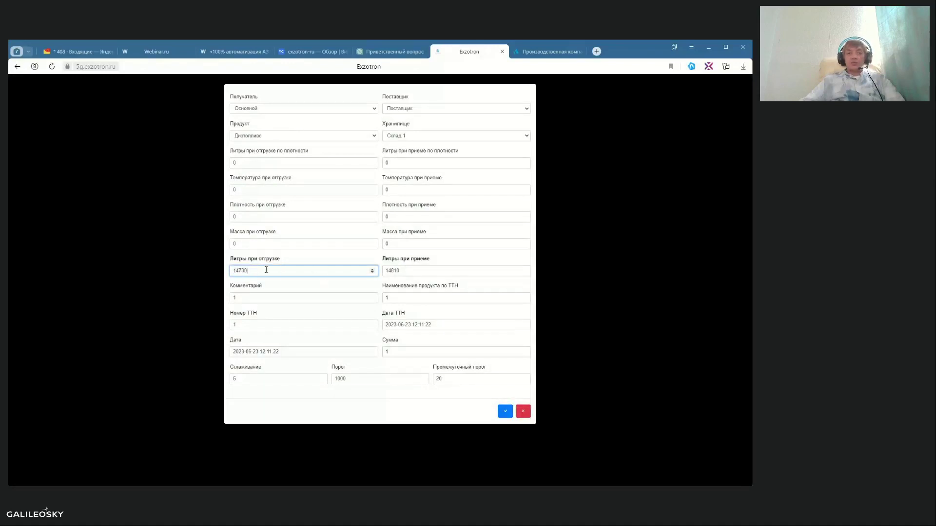
left_click_drag(251, 271, 209, 271)
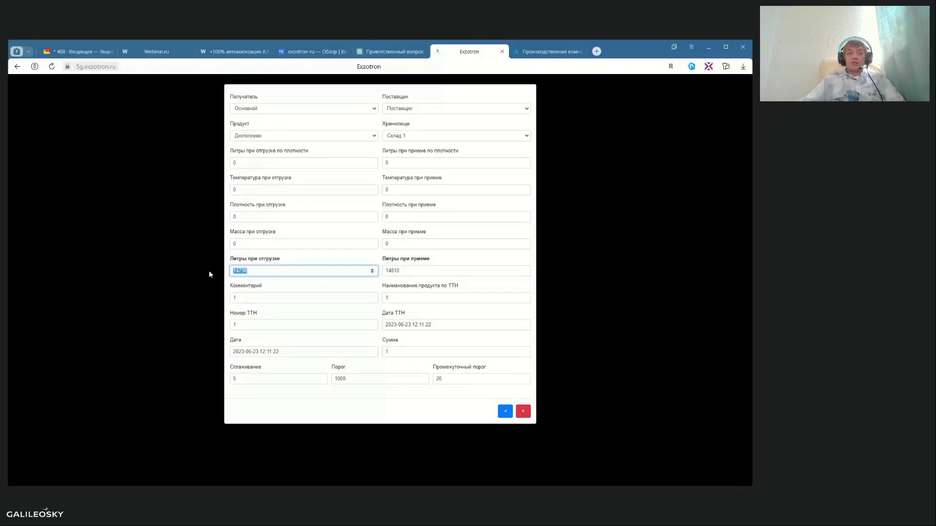
left_click(299, 271)
left_click_drag(251, 271, 198, 270)
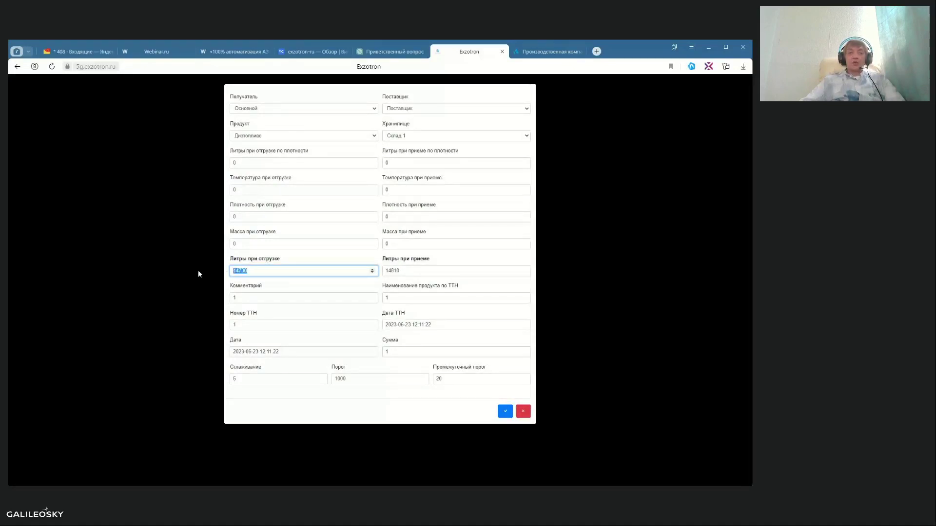
left_click(505, 414)
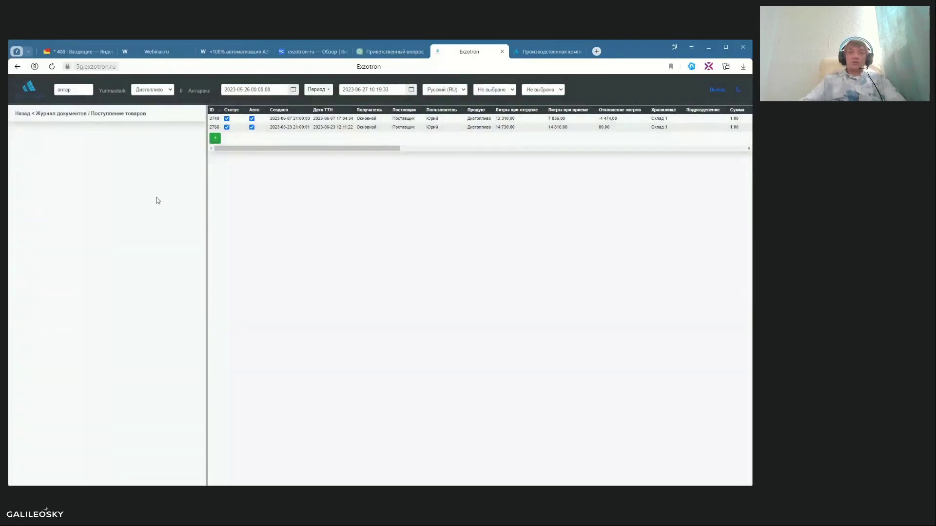
left_click(292, 91)
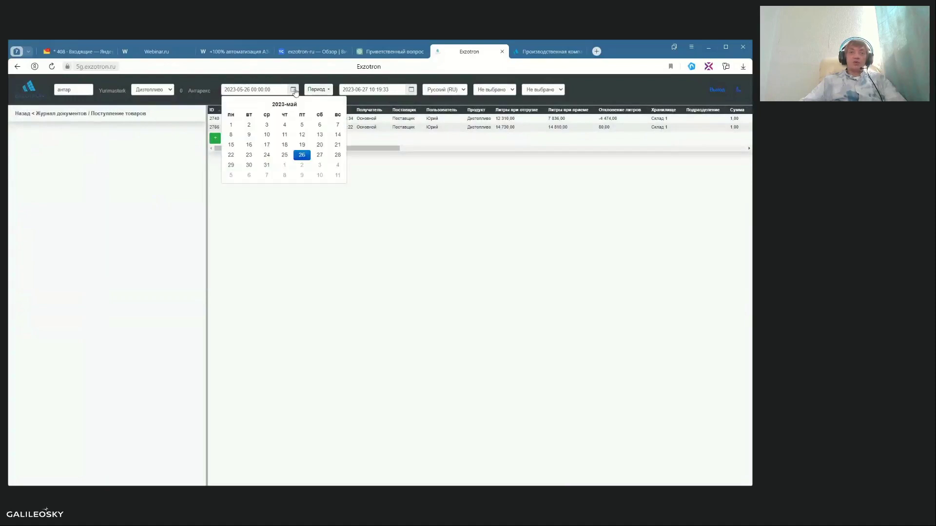
left_click(250, 166)
left_click(235, 116)
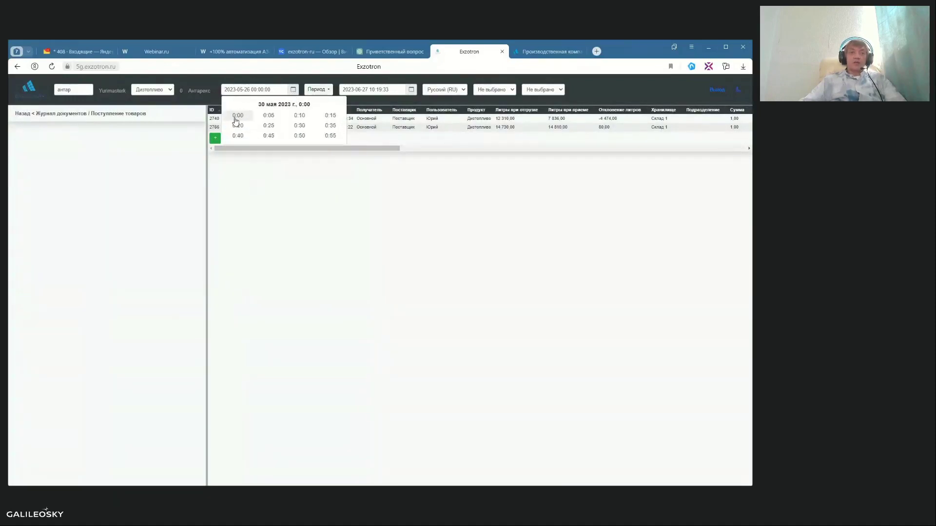
left_click(238, 116)
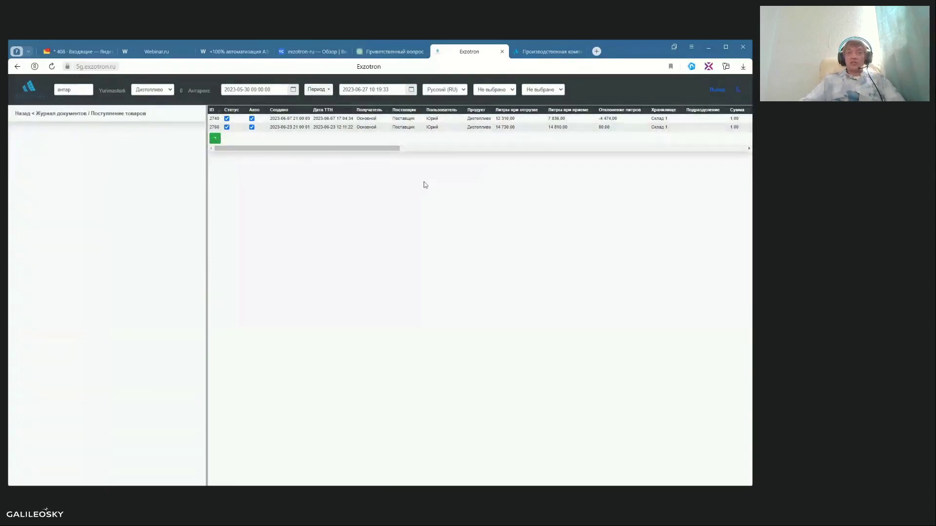
View Настройка списка узлов ТРК under Сервисные Функции and return to the list of service functions
left_click(40, 120)
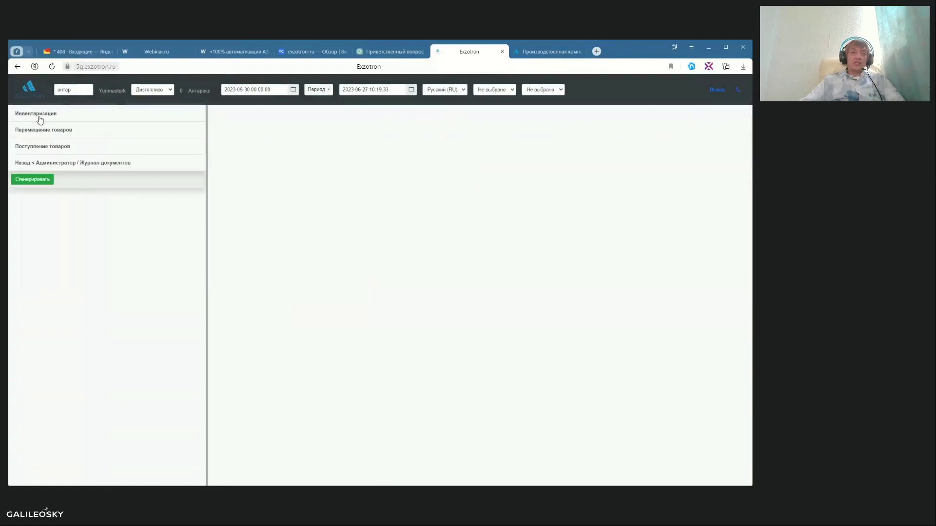
left_click(51, 163)
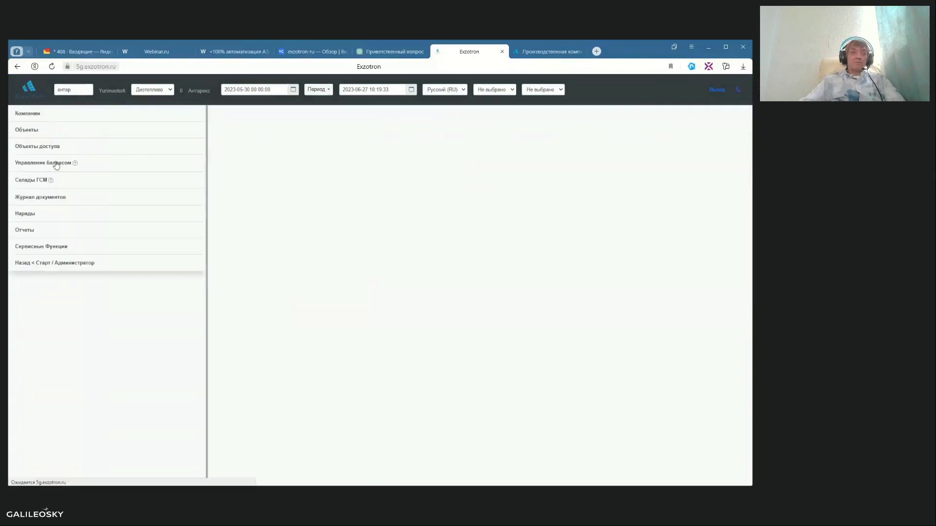
left_click(50, 248)
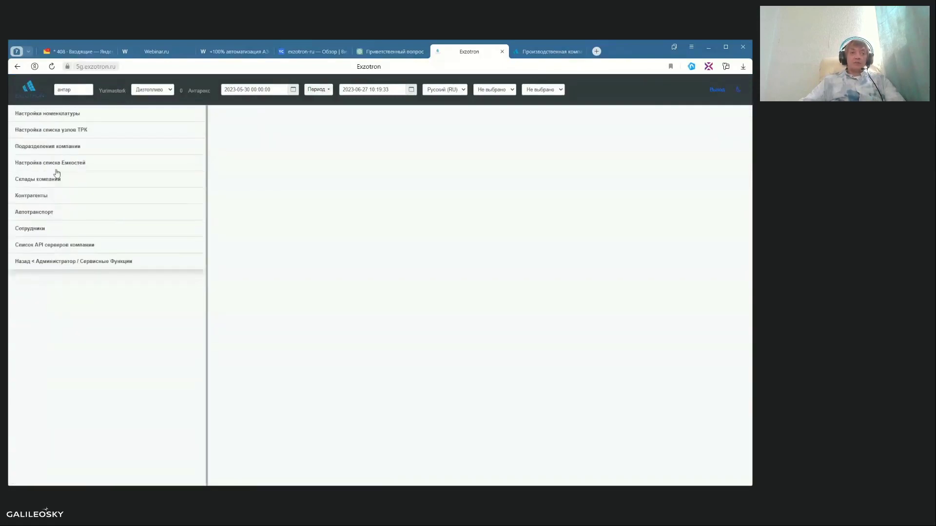
left_click(53, 130)
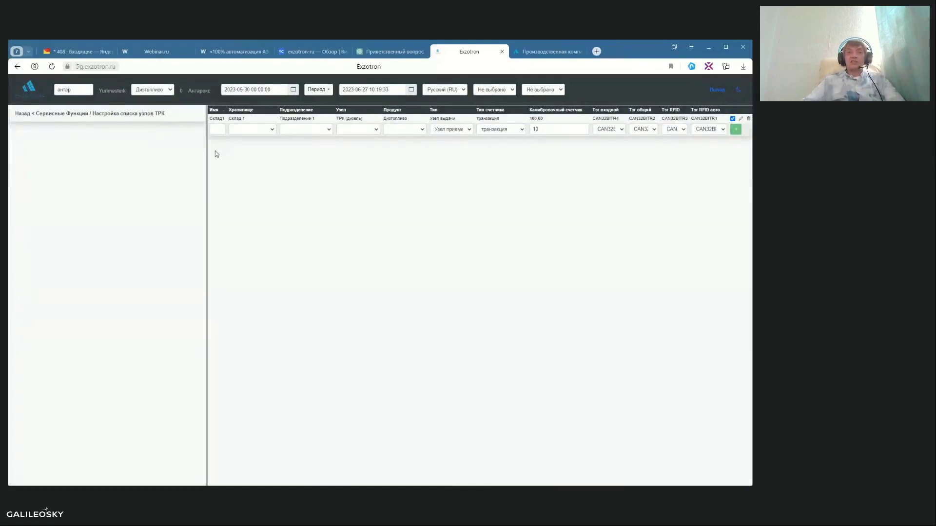
left_click(61, 113)
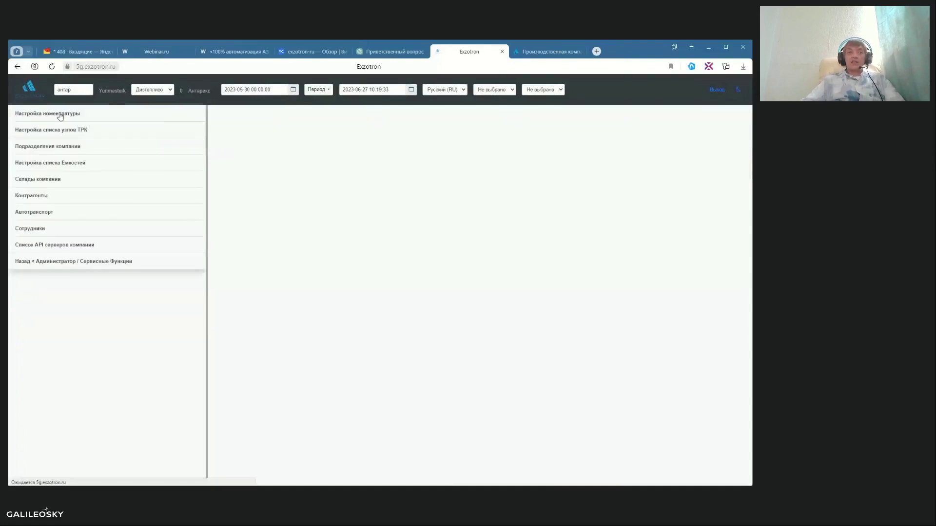
View the Антарекс КрымМонолит tank's editable fields in Настройка списка Емкостей, leaving them unchanged
left_click(75, 164)
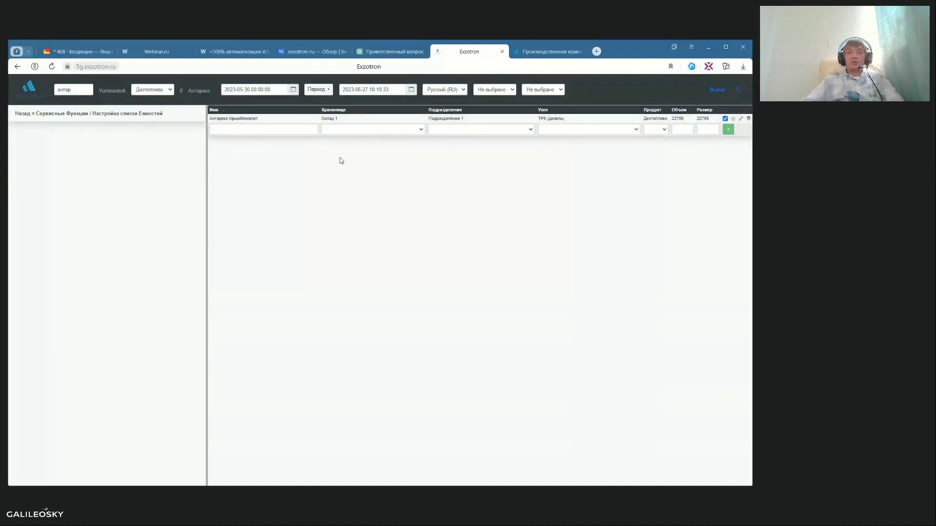
left_click(523, 121)
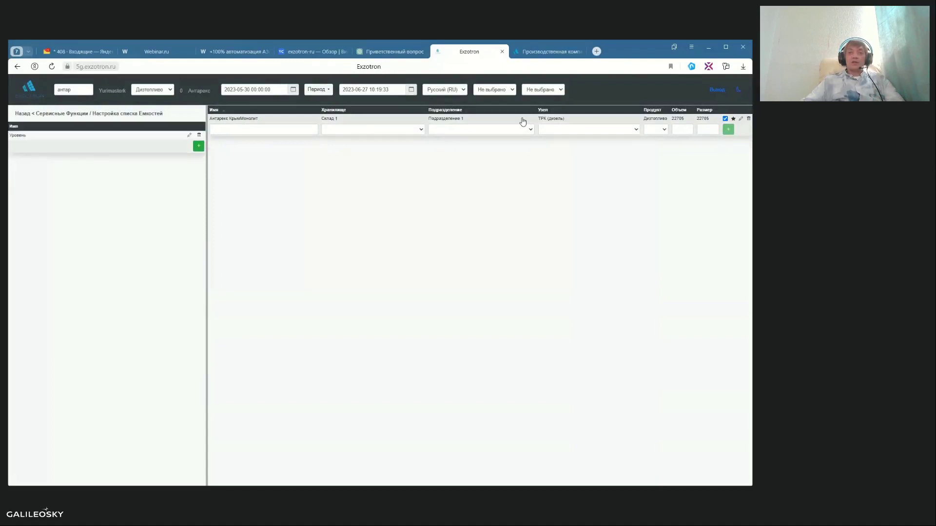
left_click(741, 120)
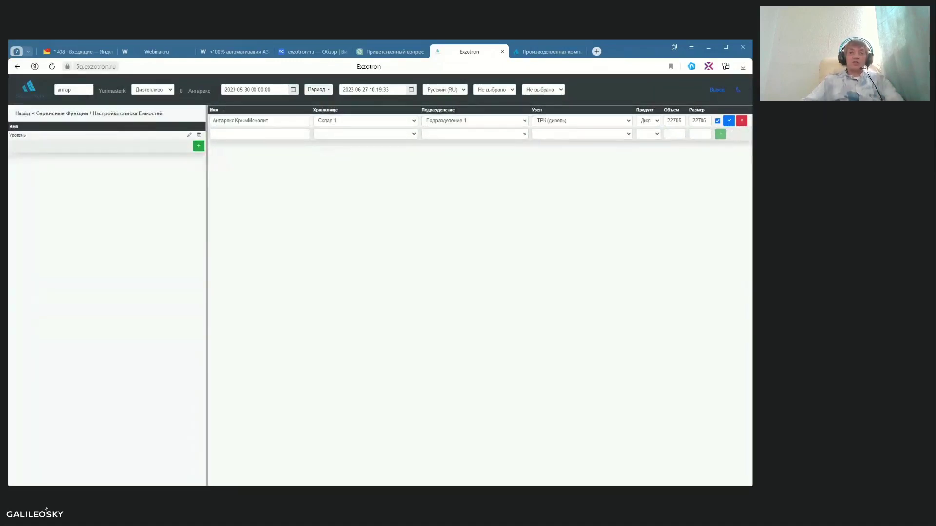
left_click(741, 120)
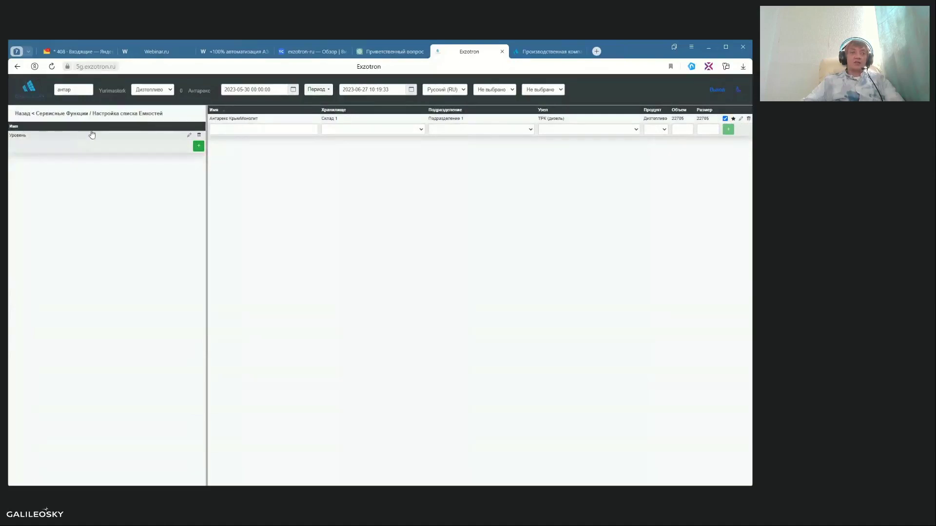
View the Уровень sensor's source, offset, correction and Тарировка table, and return to the list of service functions
left_click(191, 136)
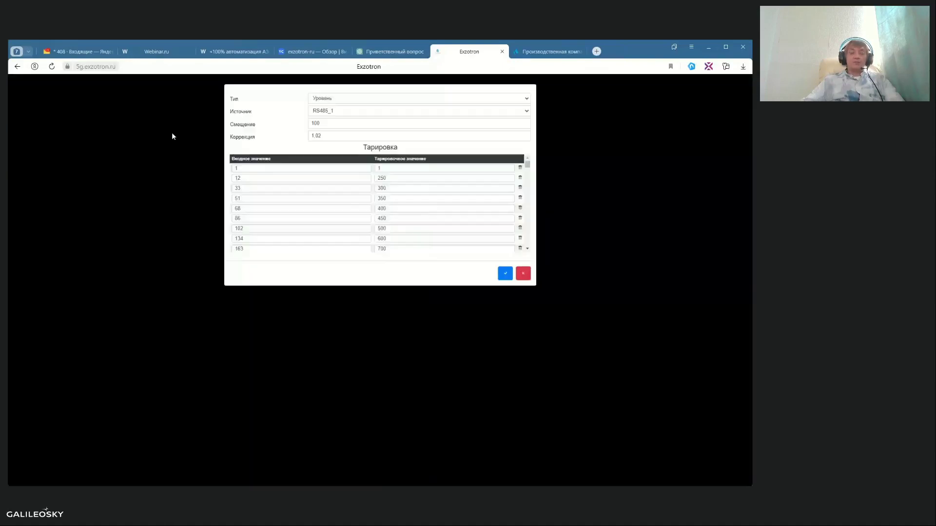
left_click(523, 273)
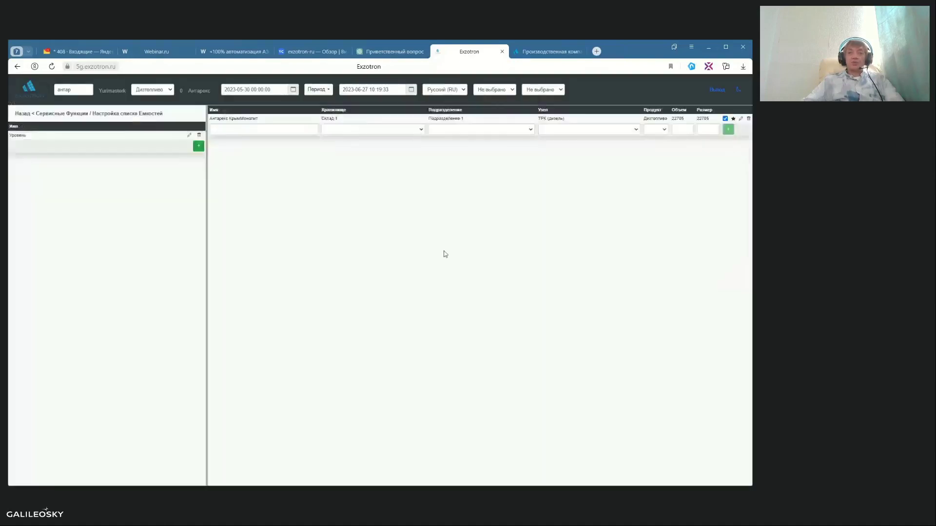
left_click(43, 113)
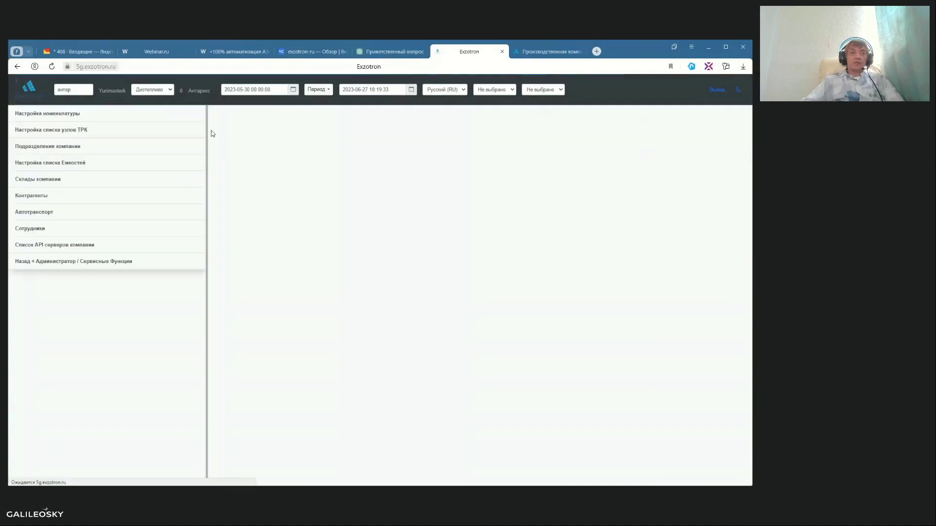
Open Склады ГСМ in the Администратор section and display the Антарекс КрымМонолит tank's card and deliveries
left_click(59, 266)
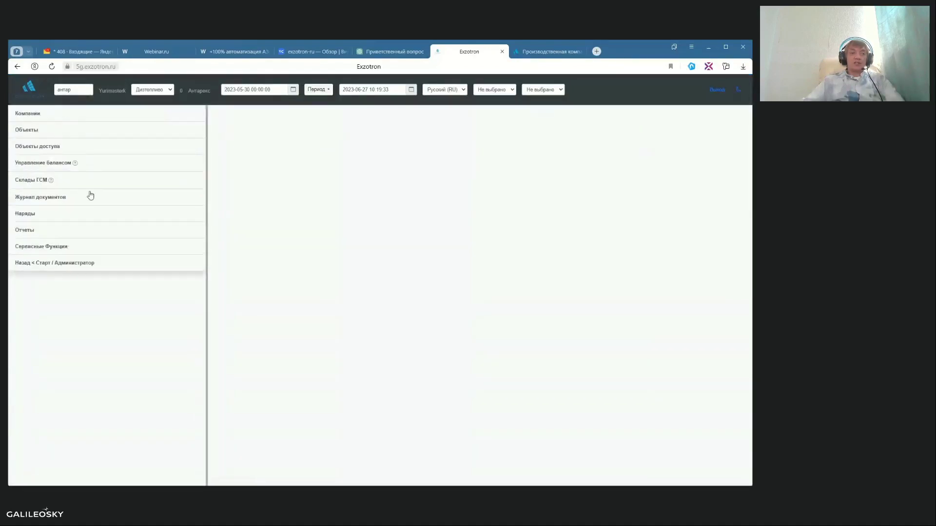
left_click(32, 181)
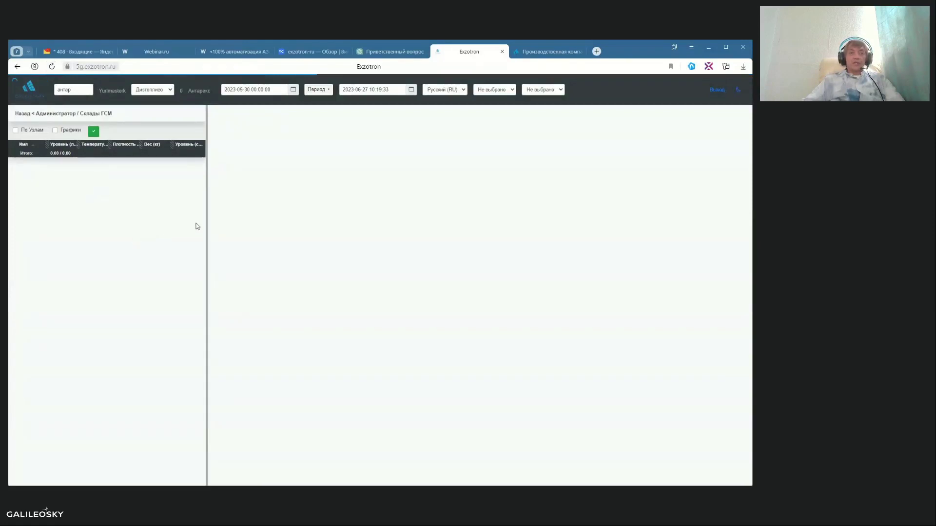
left_click_drag(205, 218, 236, 217)
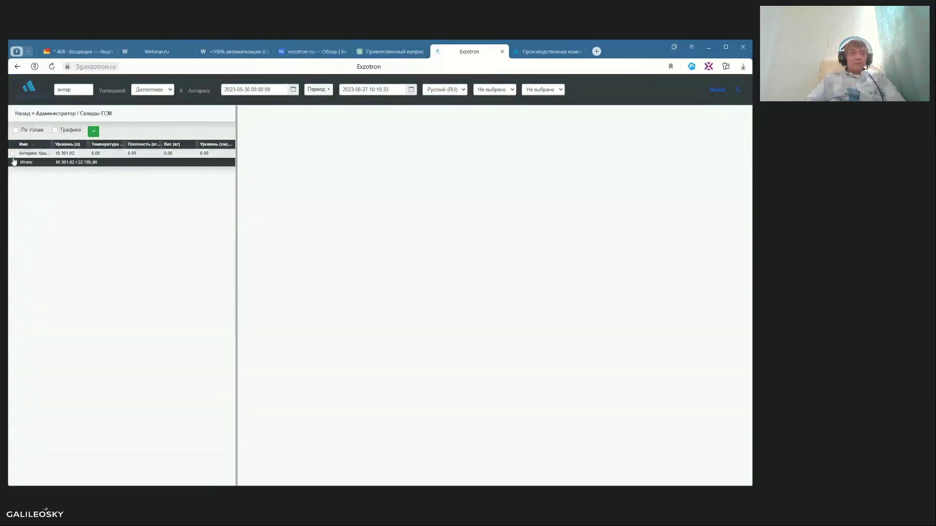
left_click(12, 154)
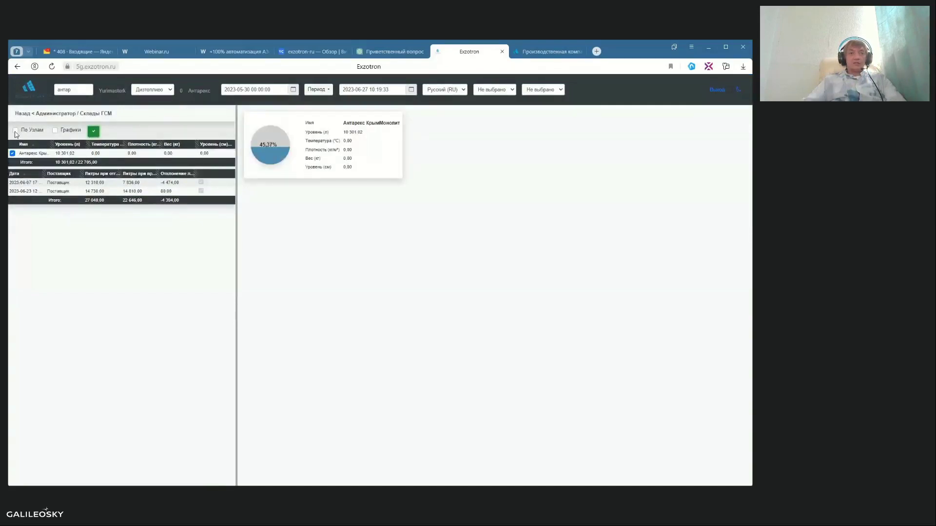
Enable По Узлам and Графики in Склады ГСМ and display the enlarged Уровень and Расход chart for Склад 1
left_click(16, 133)
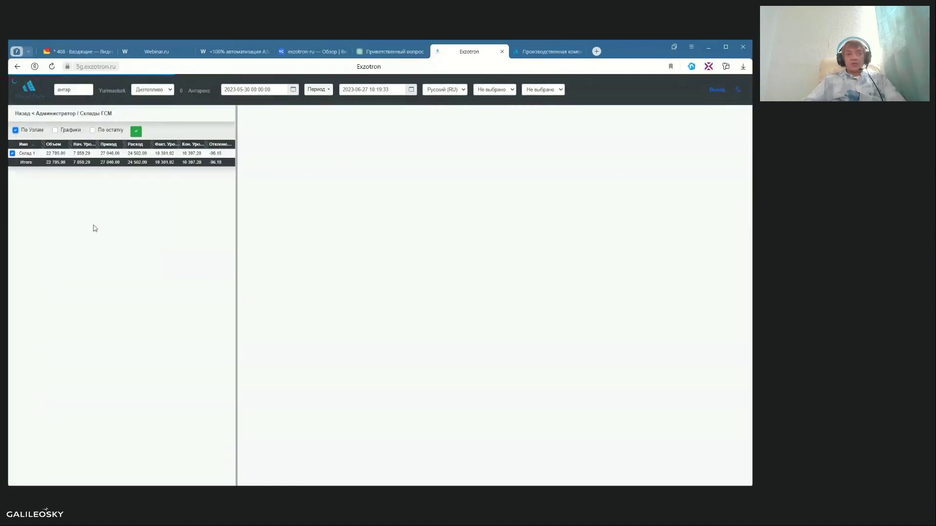
left_click(55, 131)
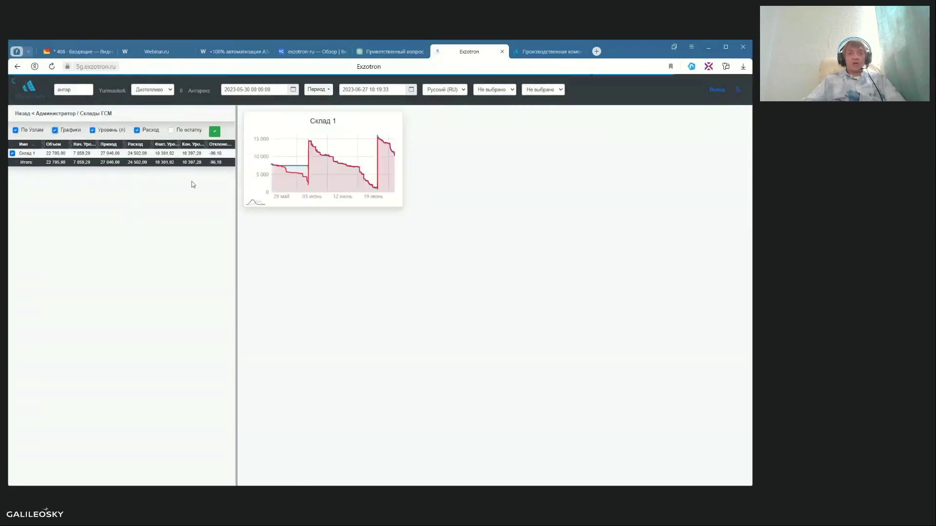
left_click(196, 155)
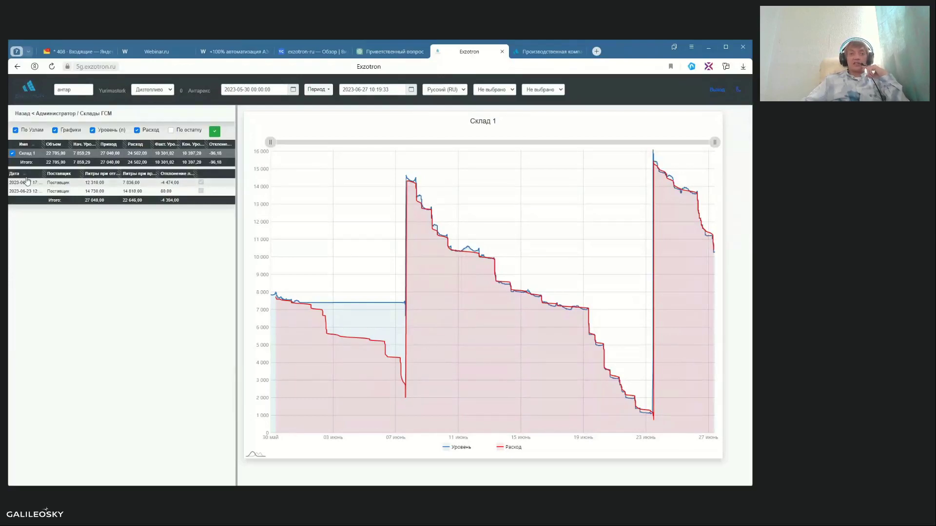
Generate Отчет: Движение топлива за период for Склад 1 and narrow the side pane to show the report
left_click(42, 114)
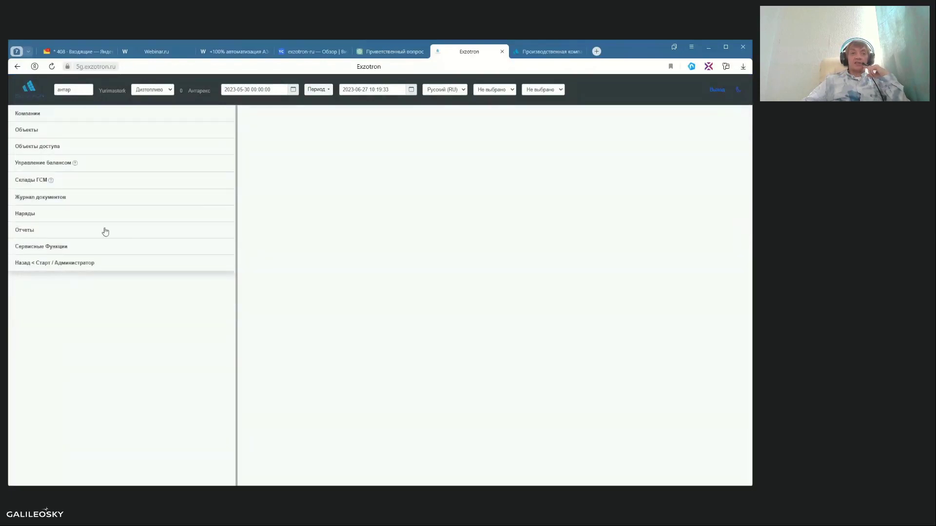
left_click(44, 229)
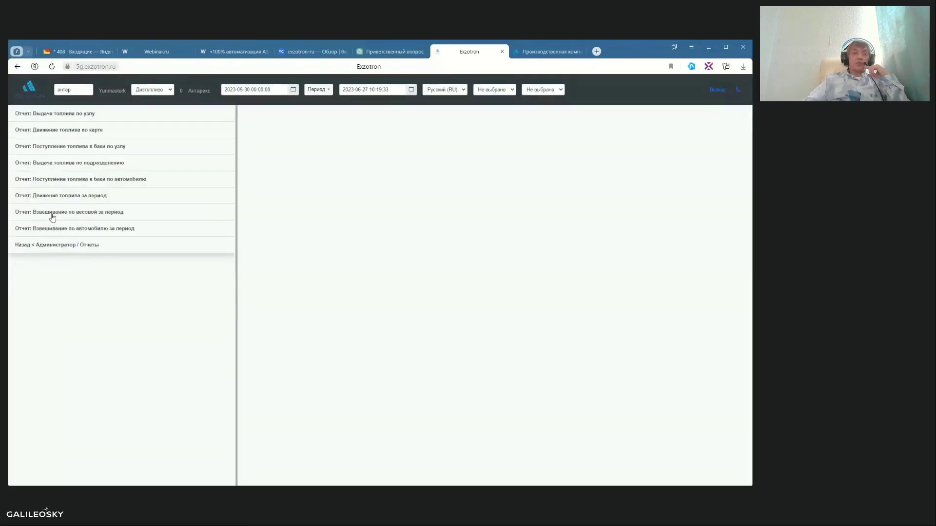
left_click(75, 197)
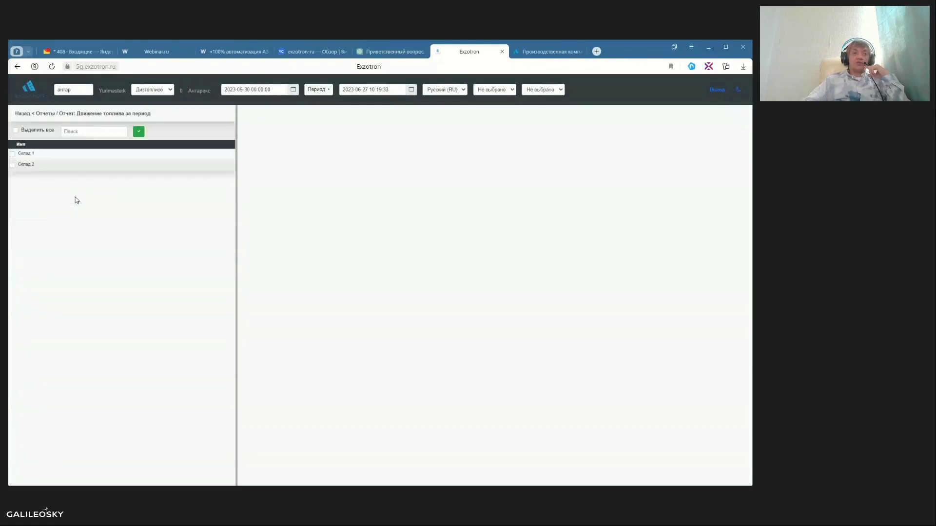
left_click(13, 154)
left_click(138, 131)
left_click_drag(234, 250, 217, 250)
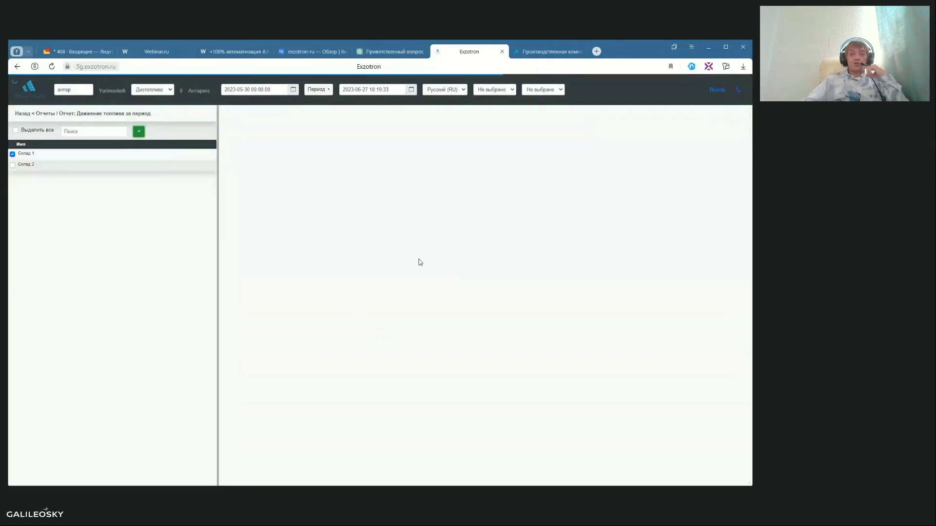
left_click_drag(215, 227, 206, 227)
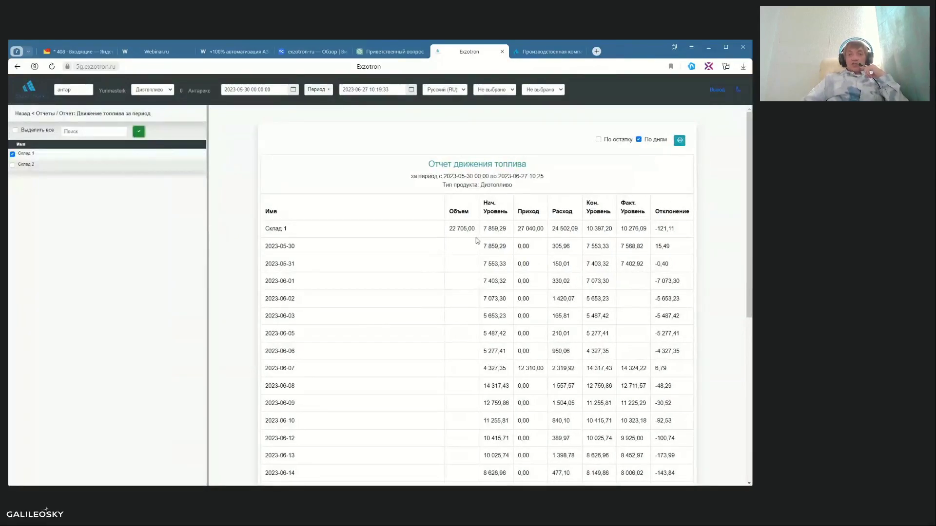
Examine the Склад 1 totals in the fuel movement report and the opening and closing levels for early June 2023
left_click_drag(487, 228, 668, 229)
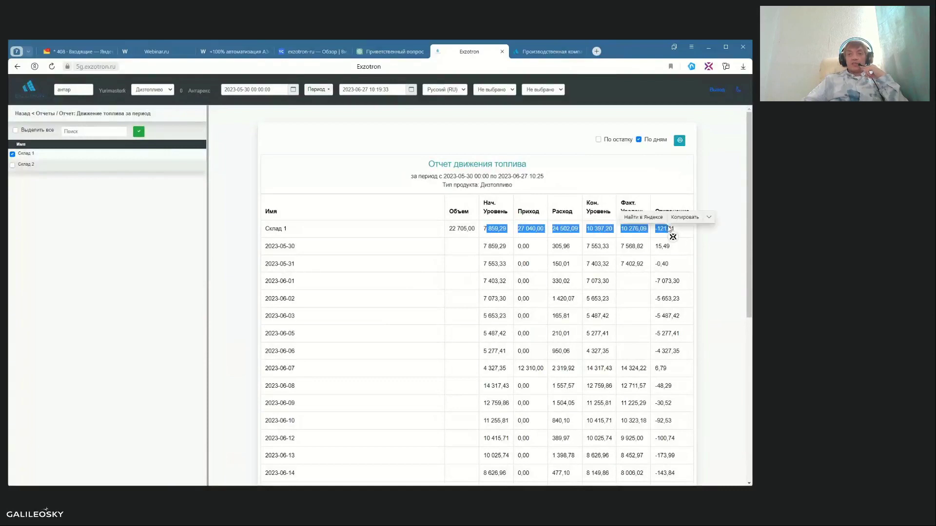
left_click(594, 228)
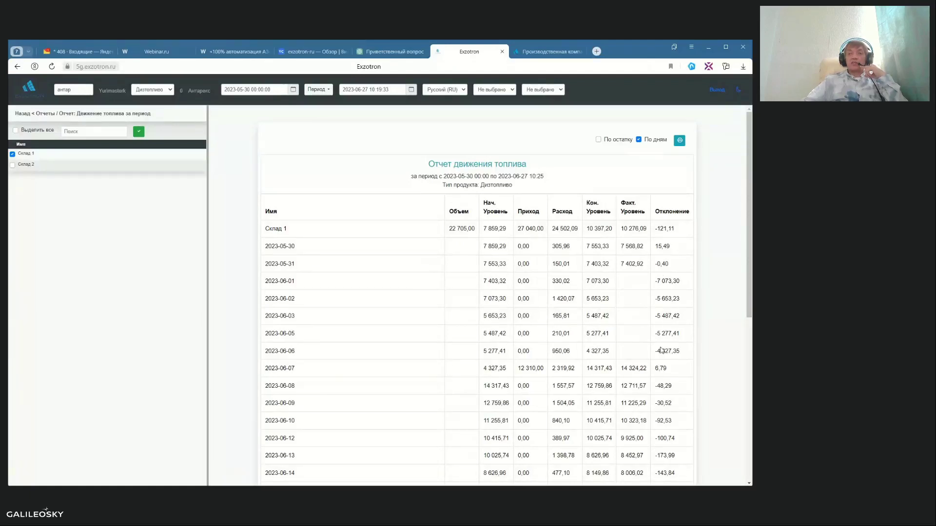
scroll(662, 334, "down", 1)
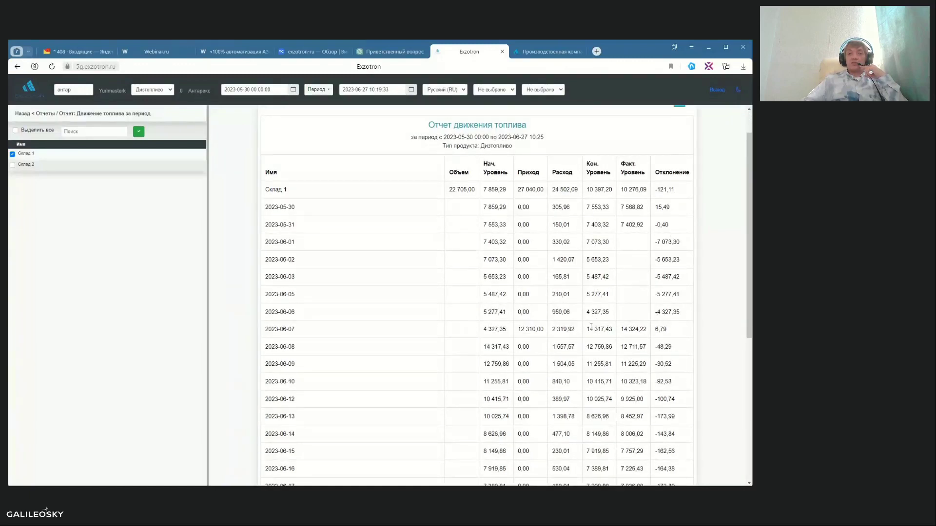
scroll(564, 311, "down", 1)
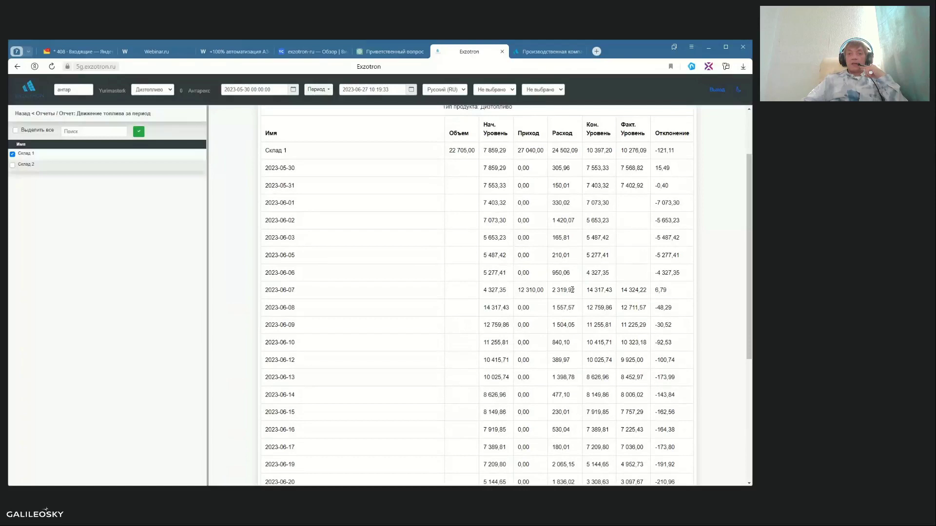
left_click_drag(587, 238, 612, 237)
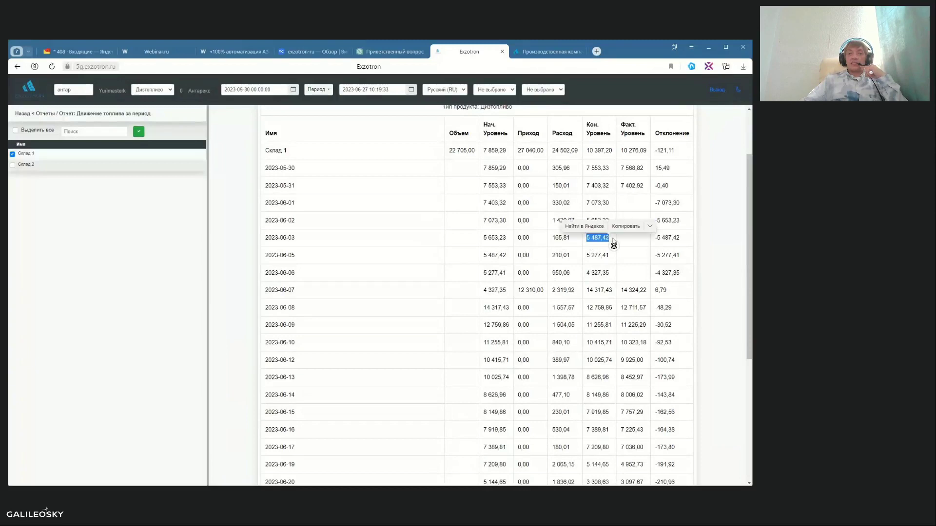
left_click(607, 244)
left_click_drag(483, 255, 509, 262)
left_click_drag(586, 256, 609, 255)
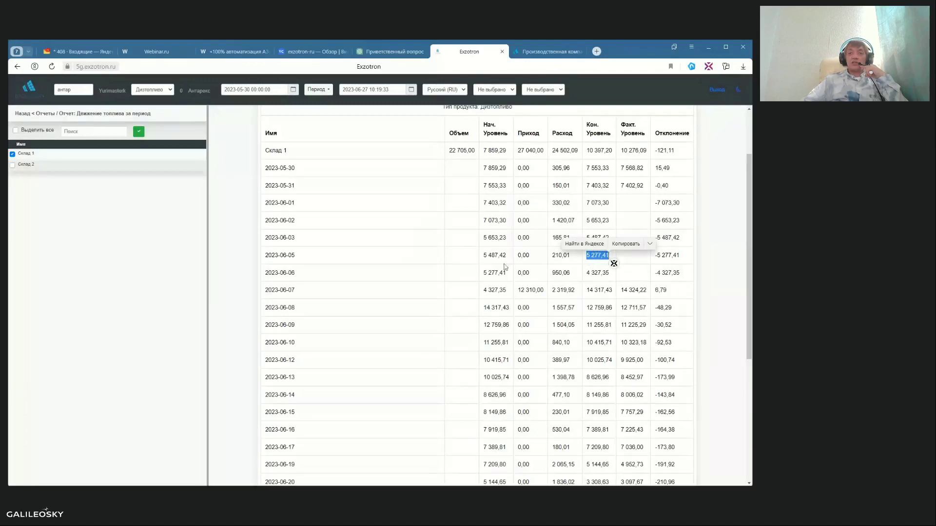
left_click(486, 288)
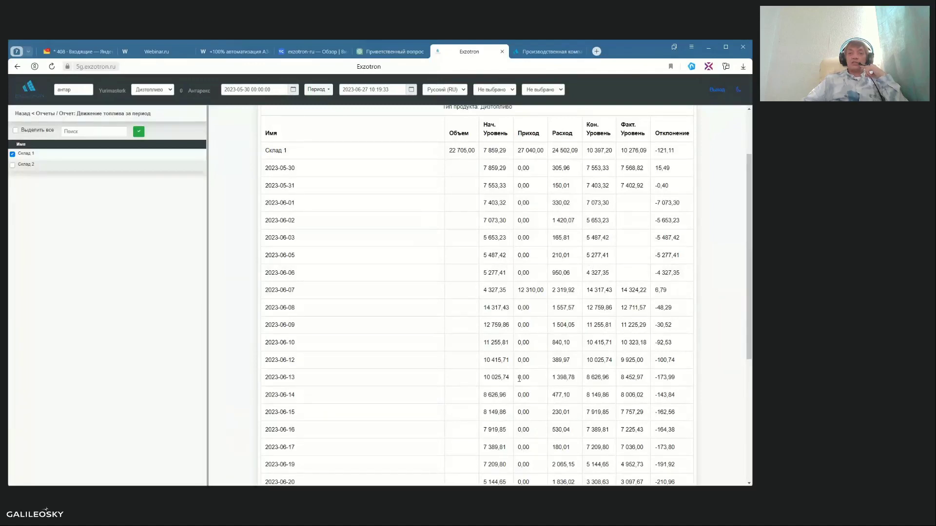
Examine the remaining daily rows, the Отклонение column and the level chart at the end of the fuel movement report
scroll(519, 378, "down", 5)
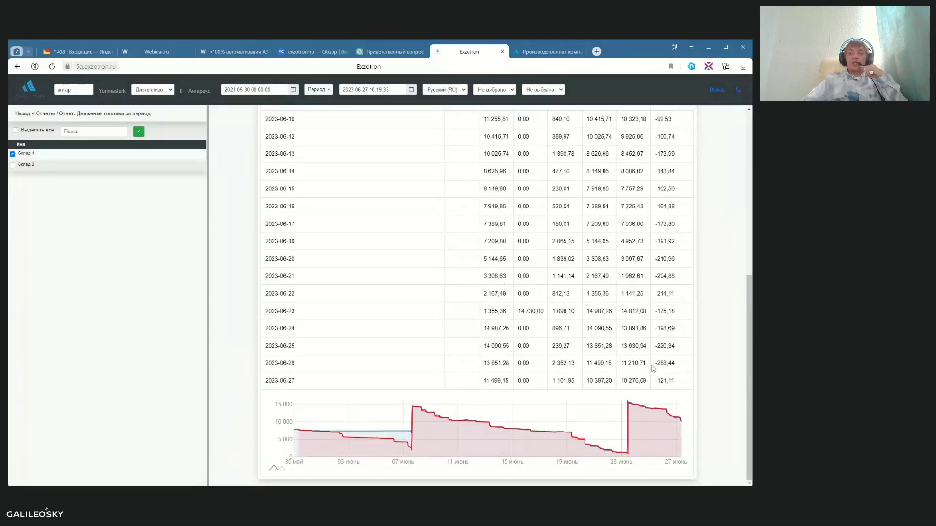
scroll(527, 348, "up", 3)
scroll(532, 343, "down", 3)
mouse_move(750, 373)
left_mouse_down()
mouse_move(751, 344)
mouse_move(751, 360)
left_mouse_up()
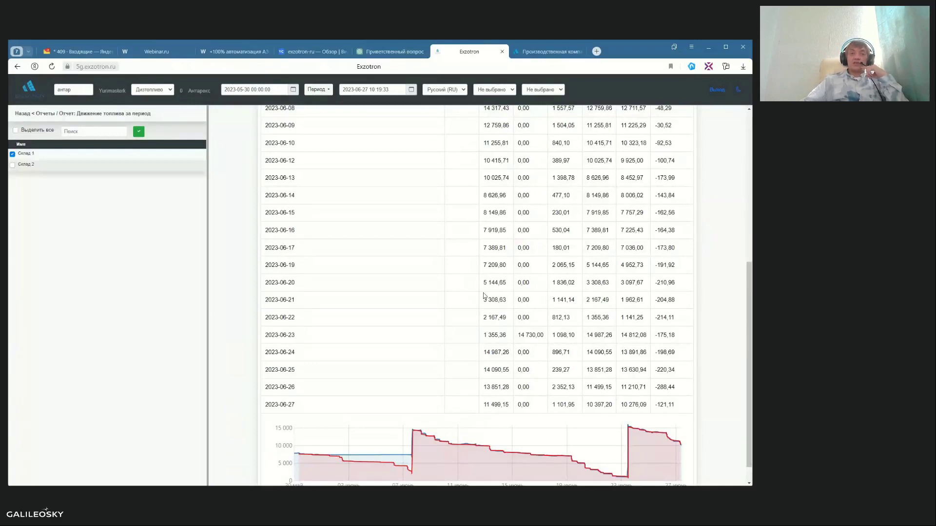
scroll(435, 275, "up", 6)
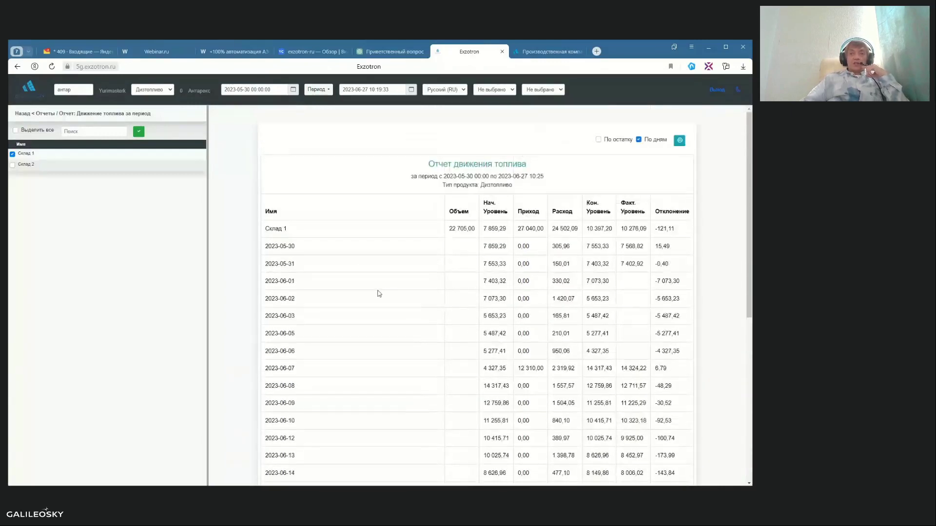
scroll(382, 341, "down", 3)
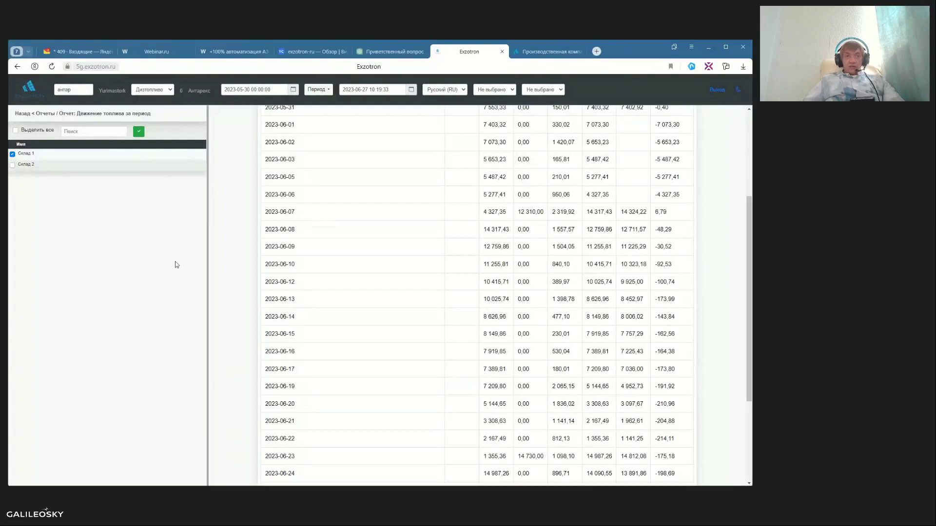
Open the Компании list in the Администратор section and replace the company search text with 731
left_click(54, 115)
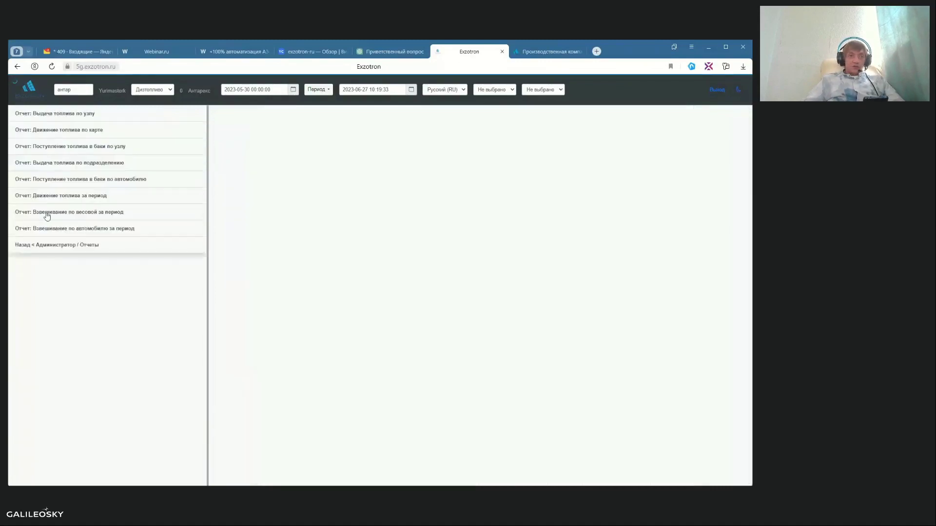
left_click(51, 243)
left_click(50, 115)
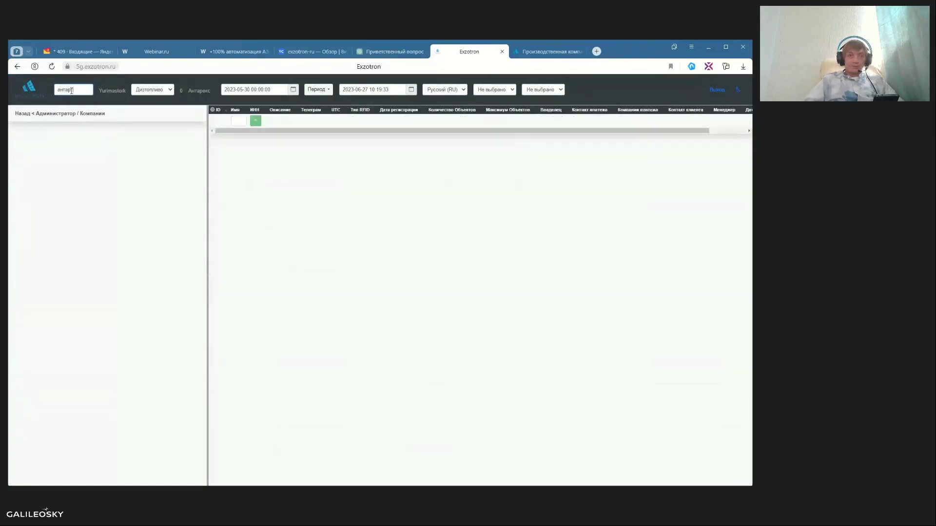
key("BackSpace")
key("BackSpace")
key("BackSpace")
key("BackSpace")
key("BackSpace")
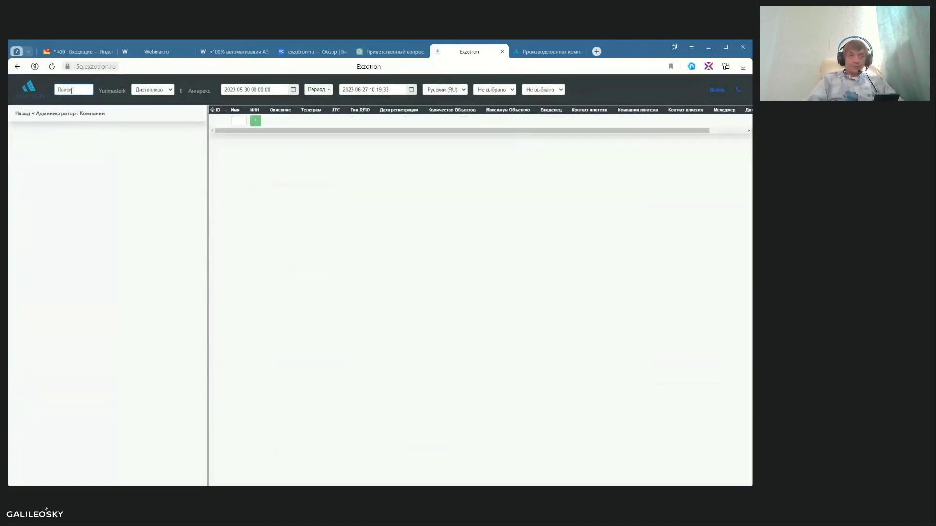
type("731")
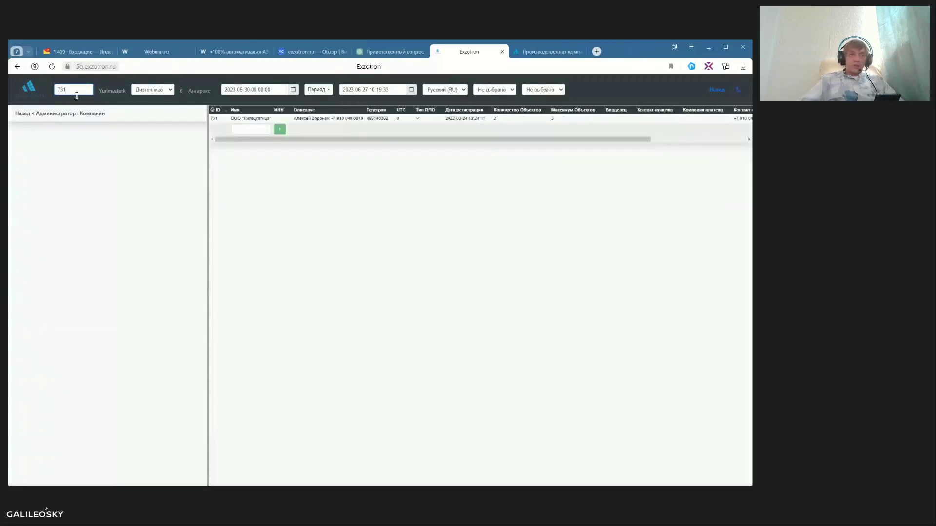
left_click(51, 114)
left_click(293, 89)
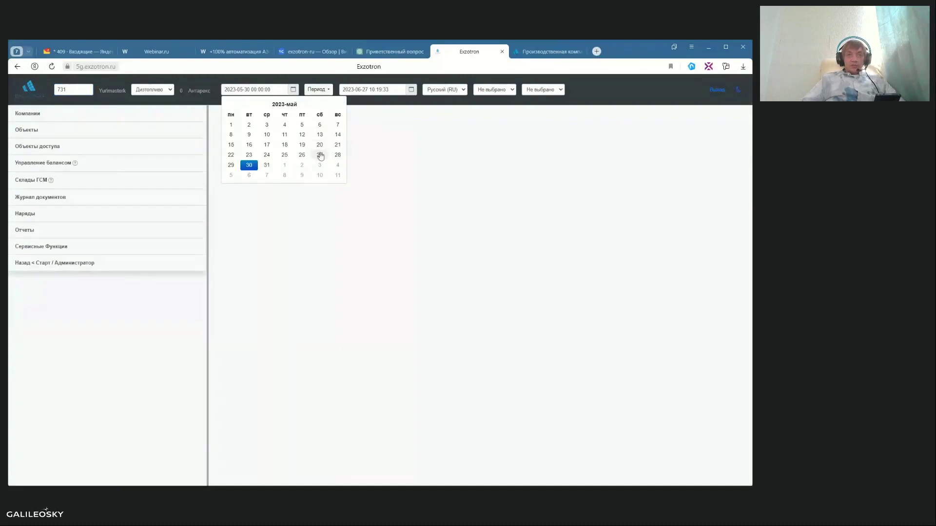
left_click(284, 103)
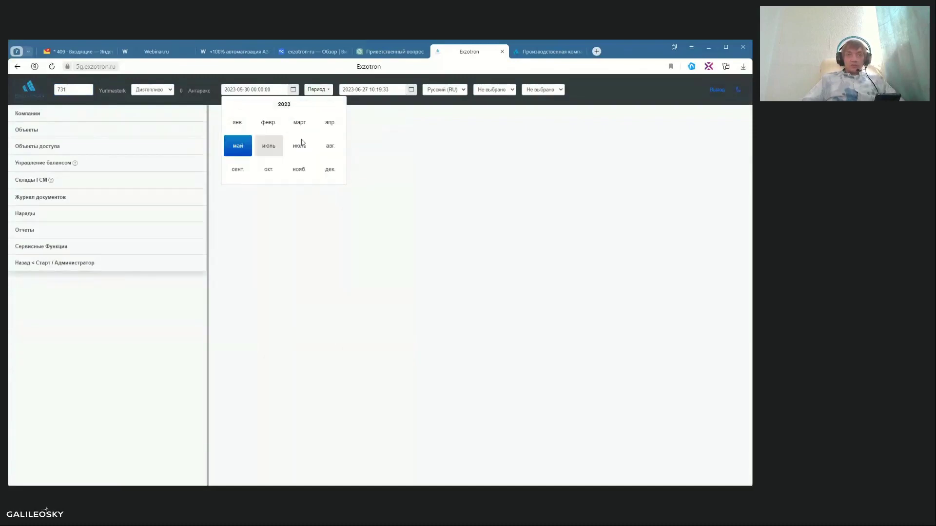
left_click(269, 146)
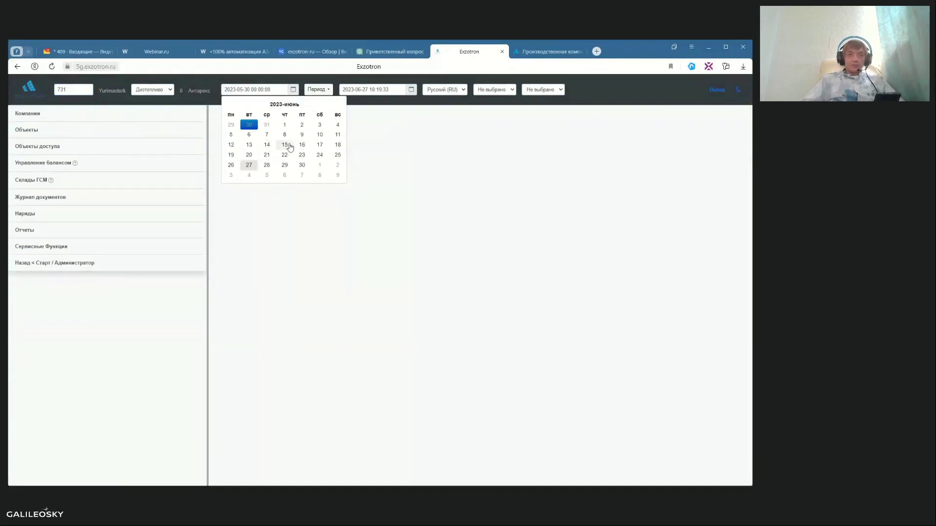
left_click(267, 135)
left_click(238, 118)
left_click(238, 119)
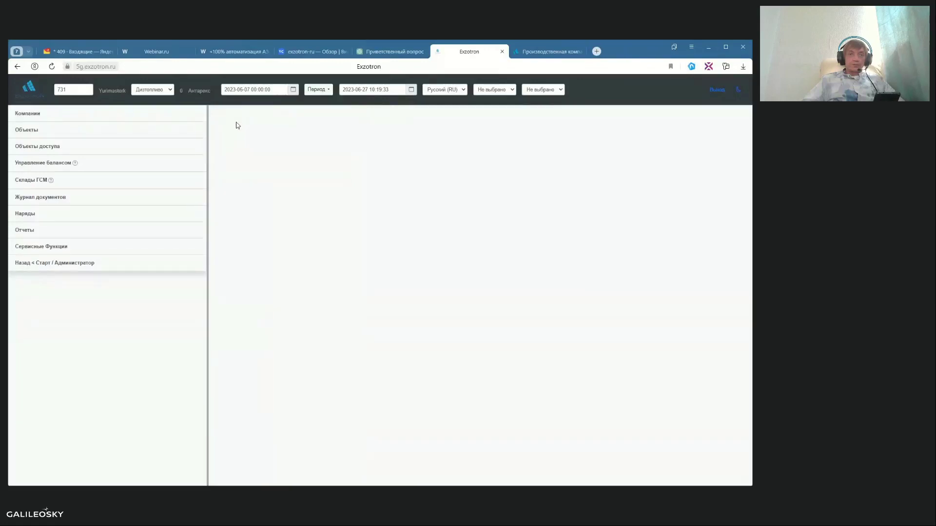
left_click(48, 164)
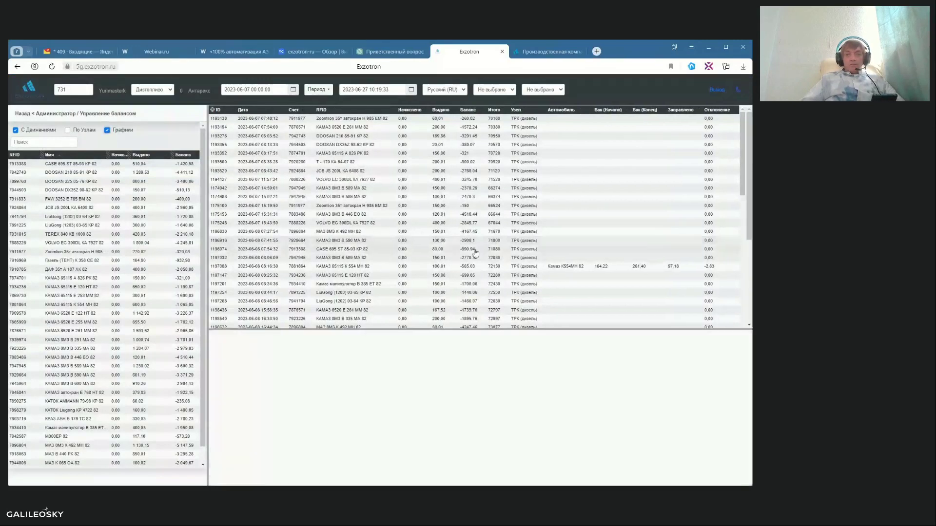
left_click(483, 268)
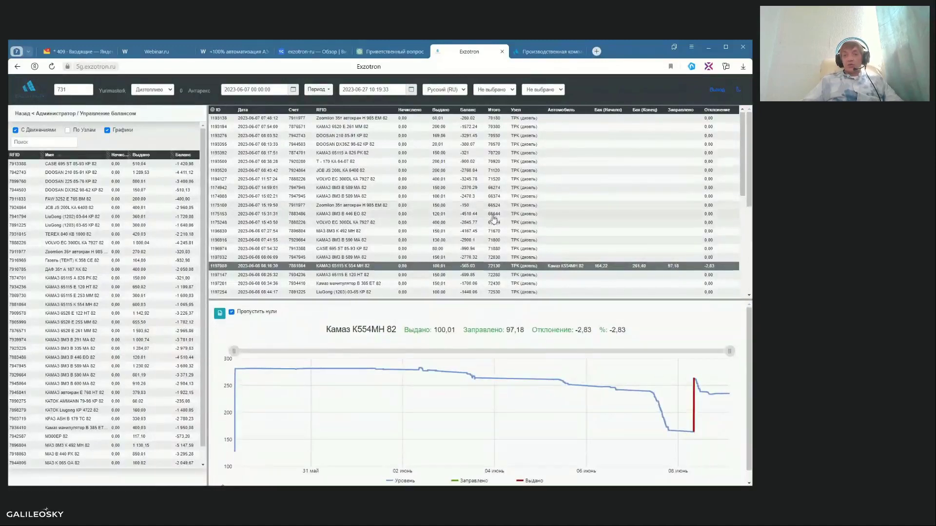
scroll(507, 220, "down", 3)
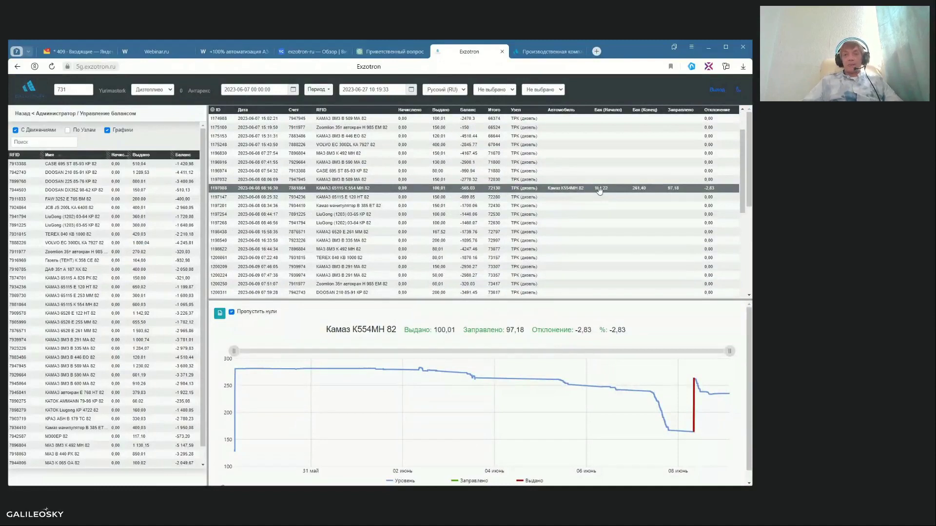
Generate Отчет: Поступление топлива в баки по узлу for the ТРК (дизель) node
left_click(57, 114)
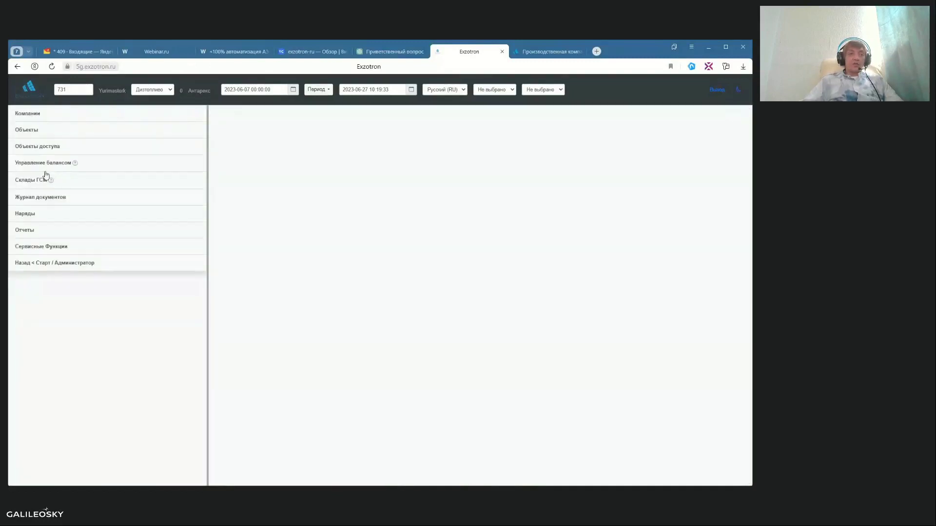
left_click(36, 232)
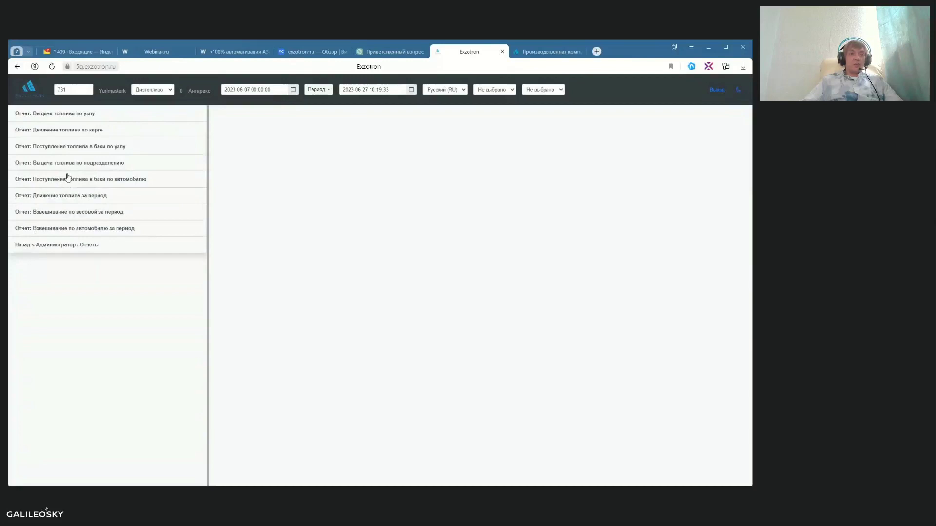
left_click(68, 148)
left_click(13, 155)
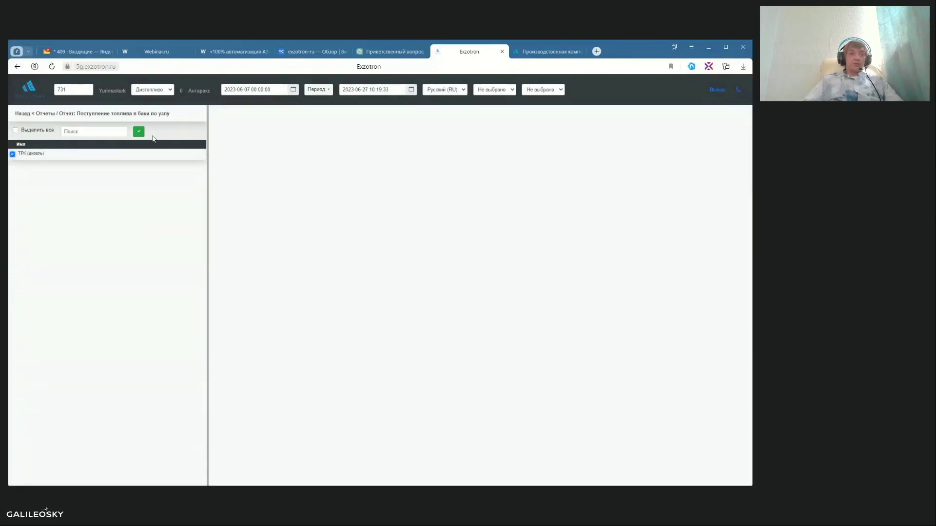
left_click(138, 132)
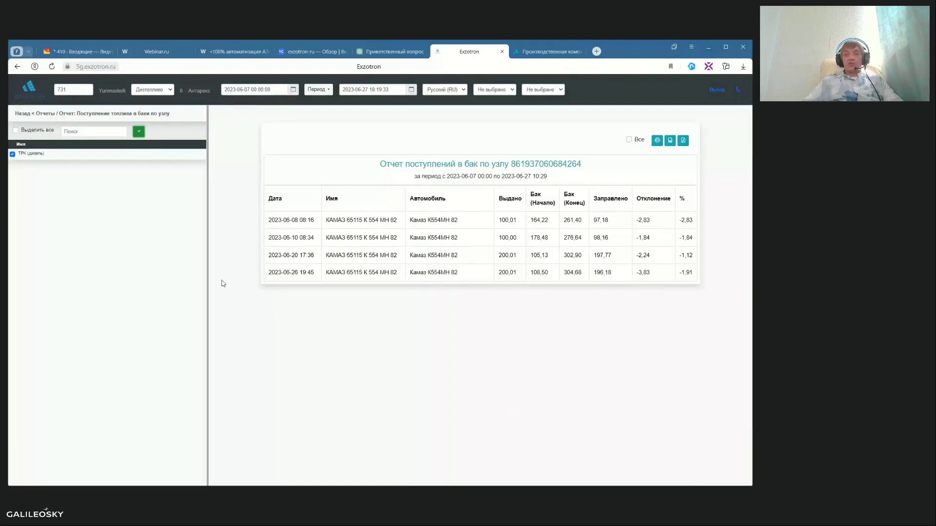
Leave the reports section and select the company with ID 731 in the Компании list
left_click(44, 115)
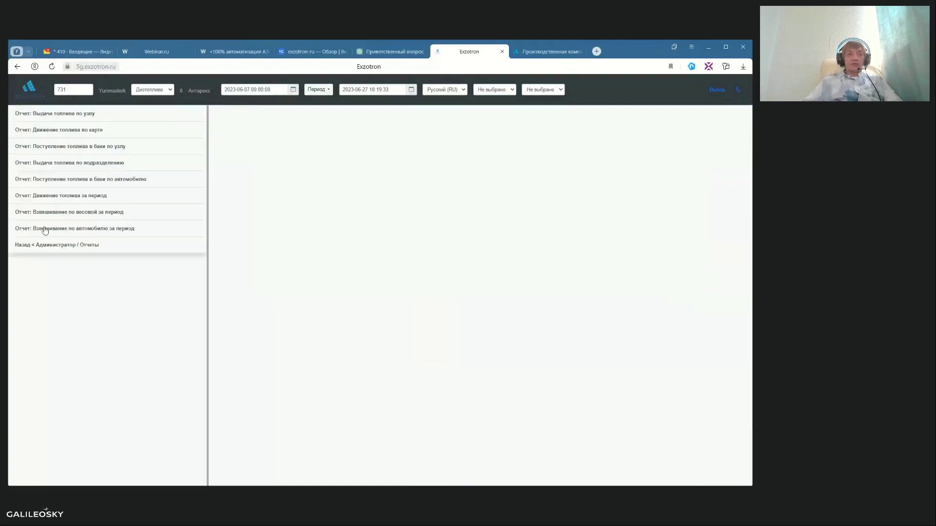
left_click(42, 245)
left_click(61, 116)
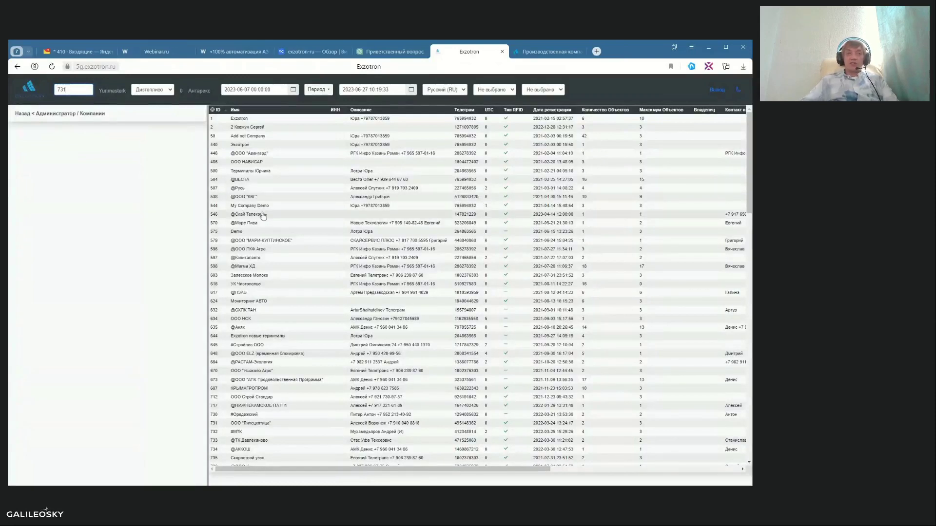
scroll(261, 225, "down", 3)
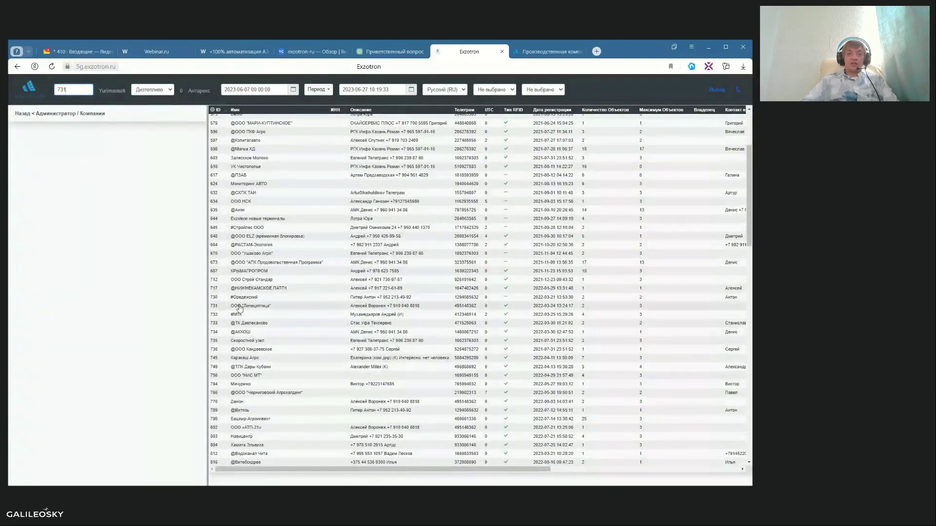
left_click(240, 309)
left_click(31, 115)
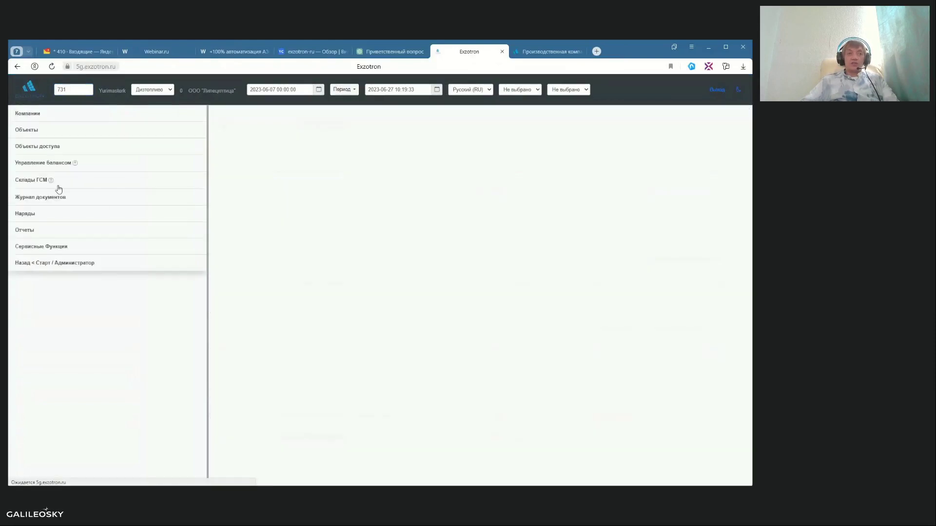
left_click(43, 163)
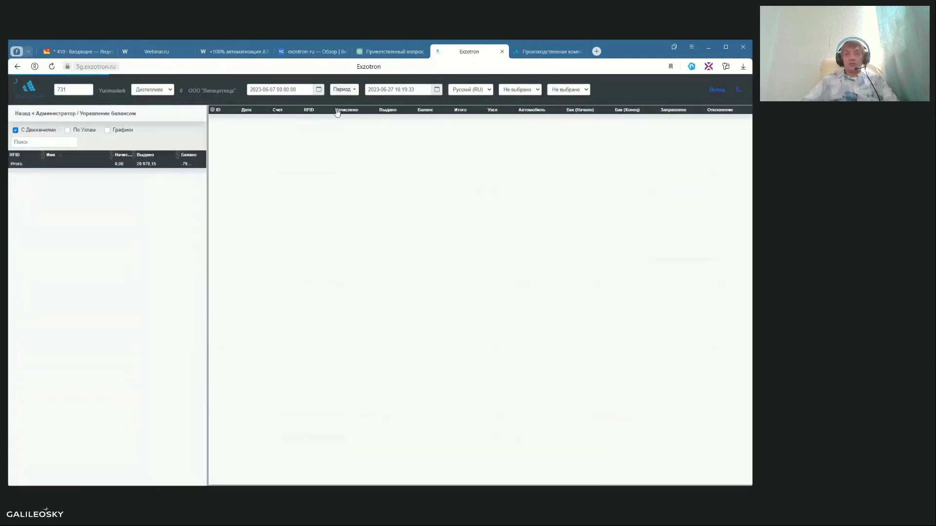
left_click(319, 90)
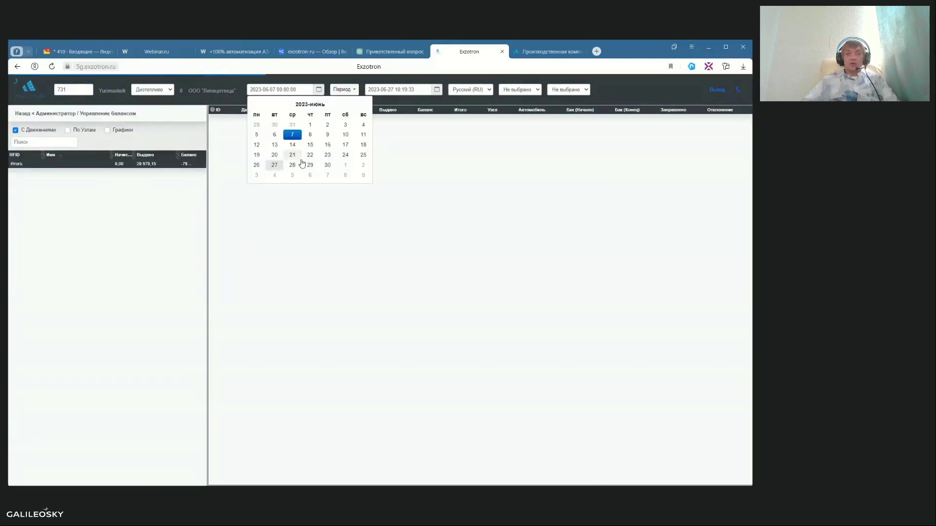
left_click(345, 155)
left_click(263, 117)
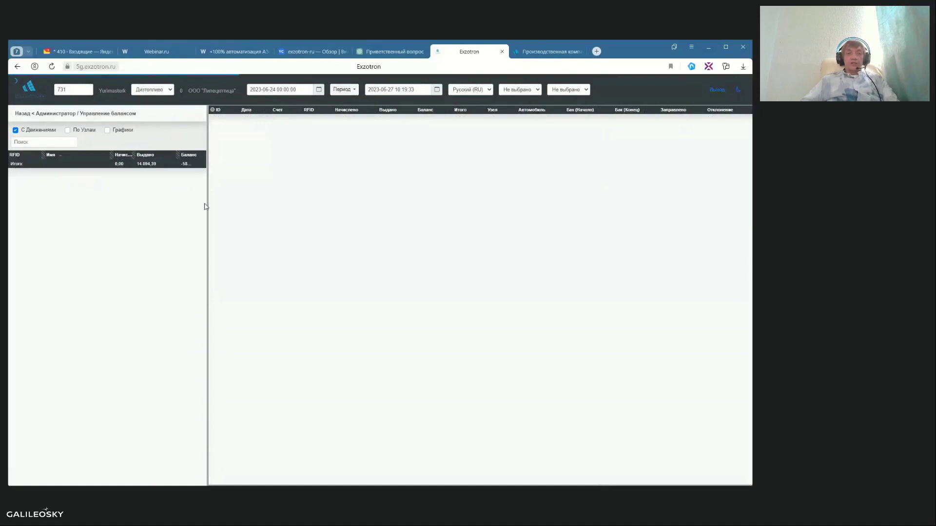
left_click(107, 131)
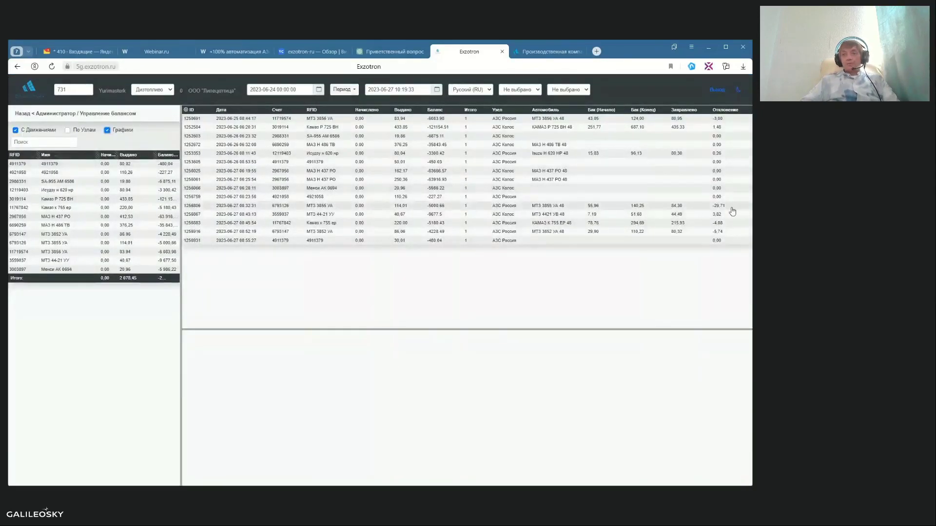
left_click(626, 209)
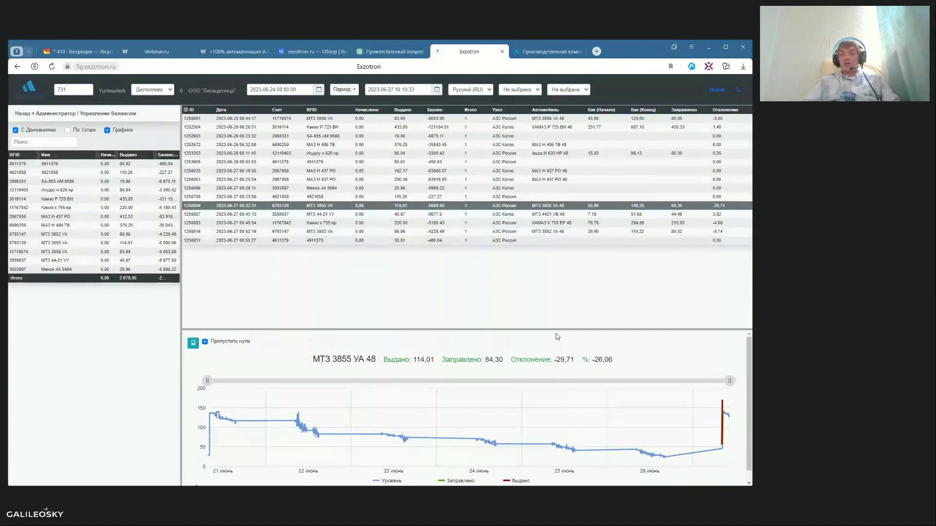
left_click_drag(556, 329, 557, 271)
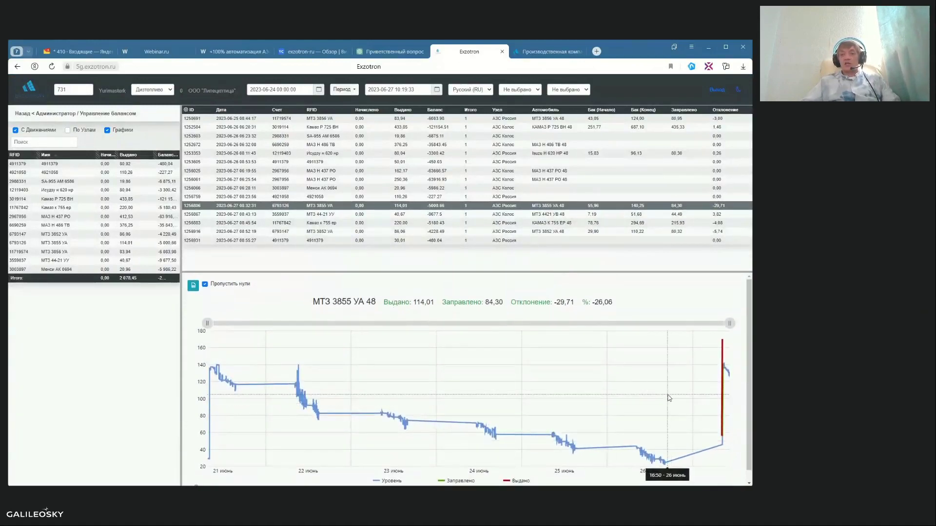
left_click_drag(663, 394, 555, 391)
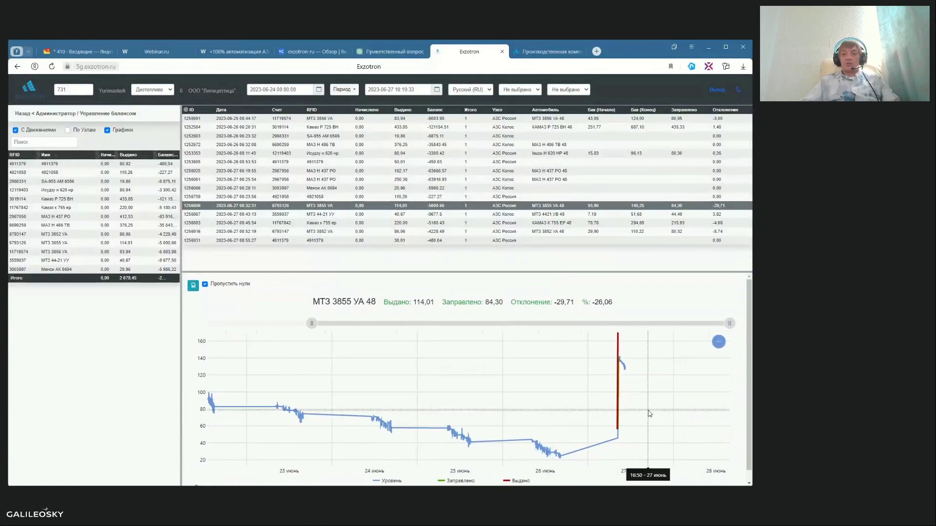
scroll(650, 407, "up", 2)
scroll(616, 406, "up", 3)
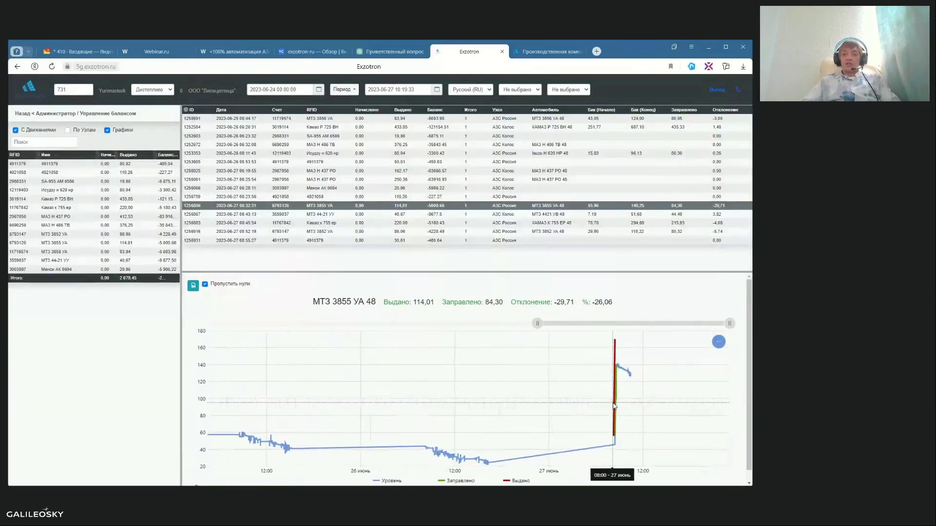
scroll(614, 405, "down", 1)
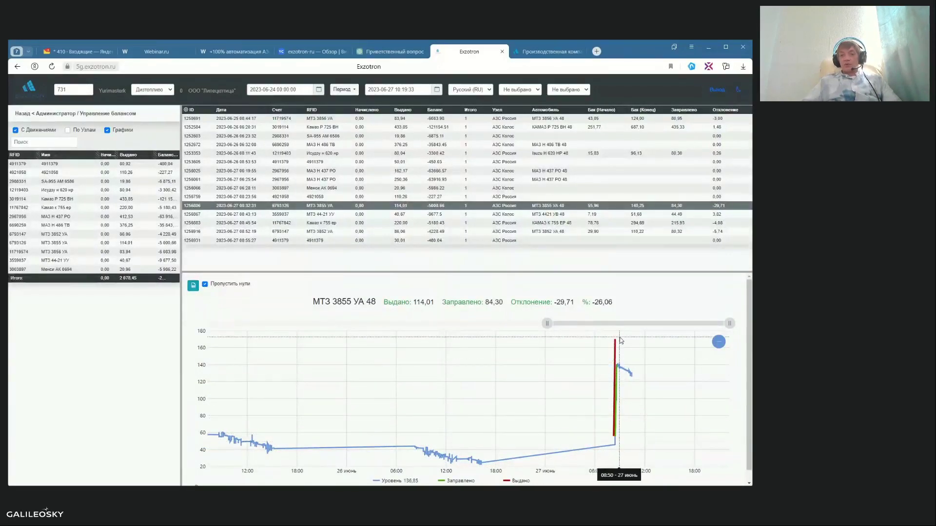
scroll(539, 458, "down", 3)
scroll(507, 417, "down", 1)
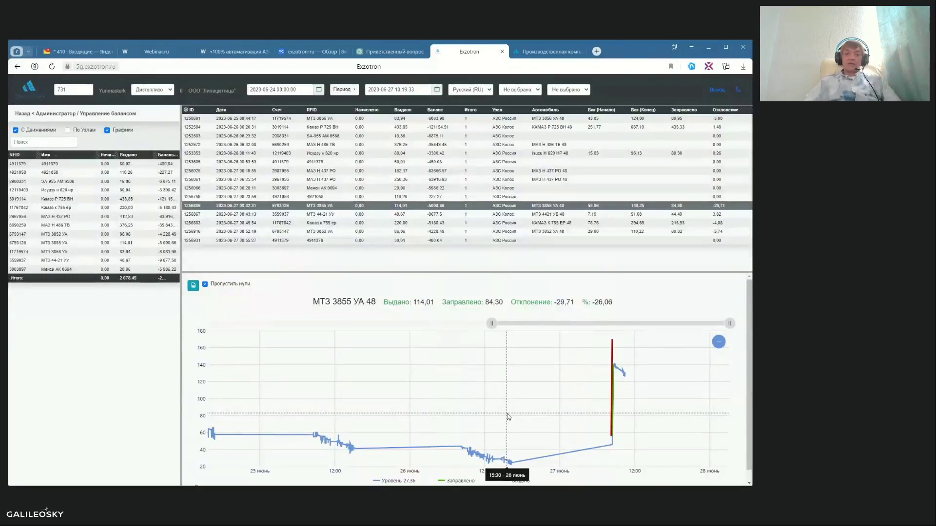
Display the КАМАЗ К 755 ЕР 48 refuelling chart and examine the fuel level around 27 June
left_click(528, 226)
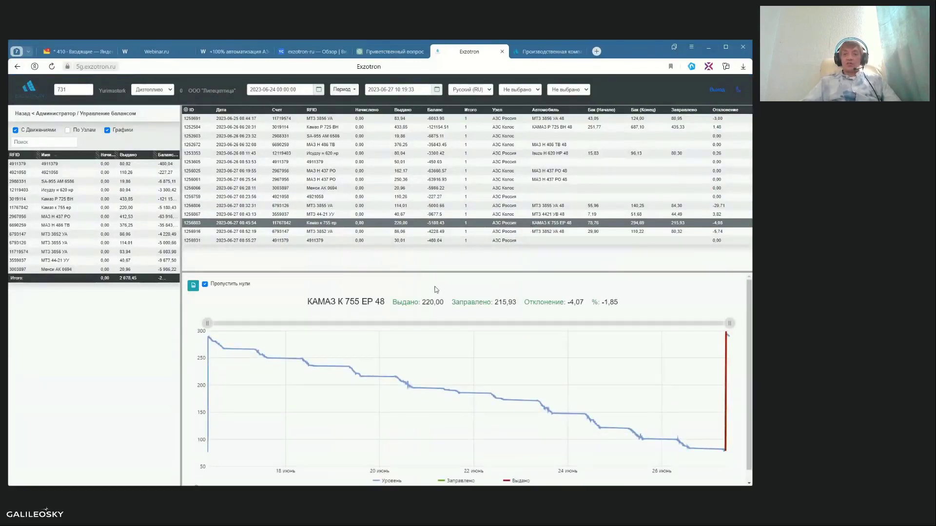
mouse_move(648, 397)
left_mouse_down()
mouse_move(524, 397)
mouse_move(658, 396)
left_mouse_up()
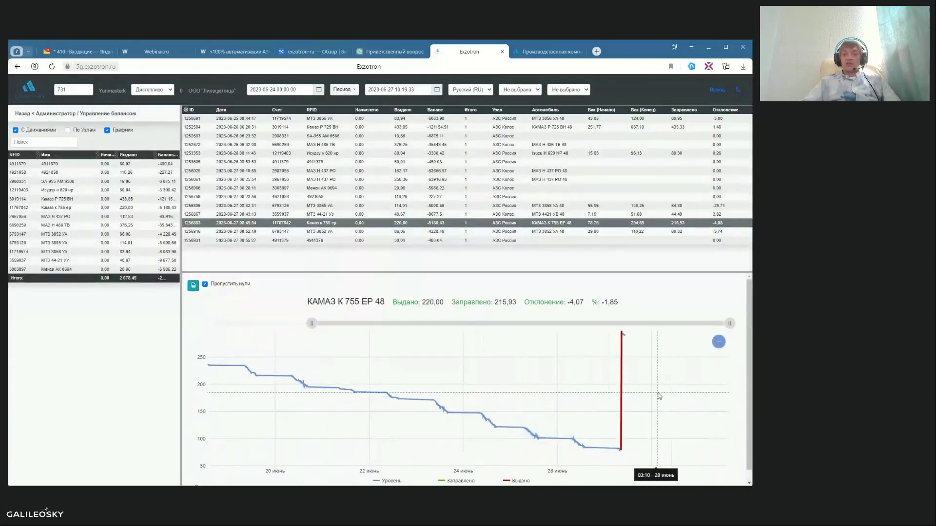
scroll(658, 395, "up", 3)
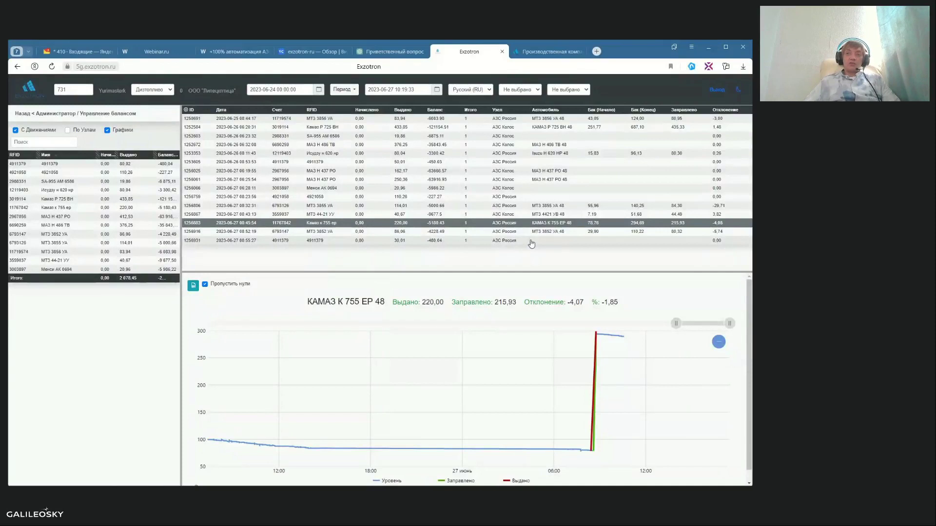
Display the Isuzu Н 620 НР 48 refuelling chart and go back to the one for МТЗ 3855 УА 48
left_click(523, 156)
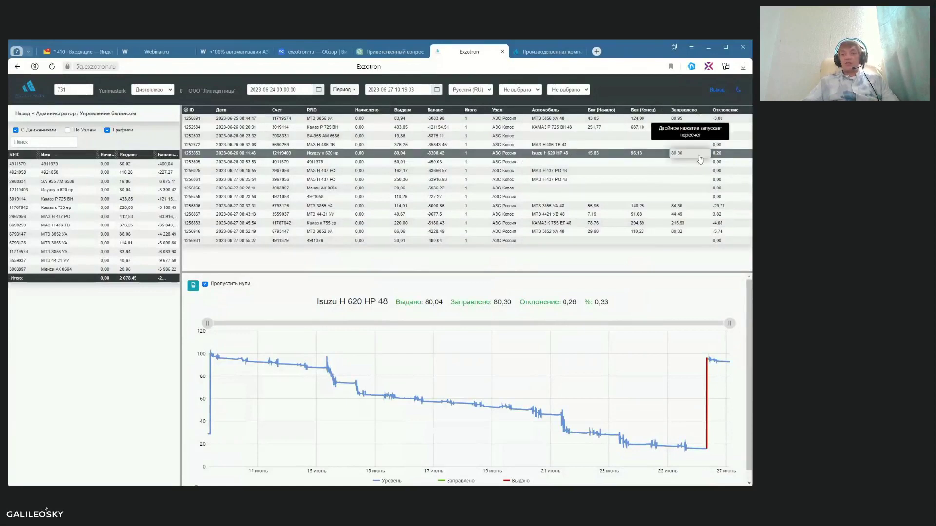
left_click(634, 208)
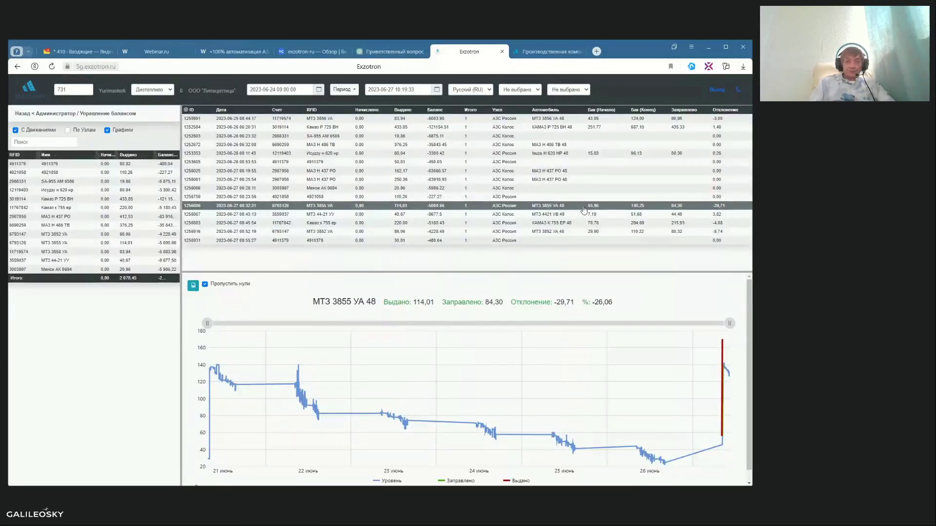
View Настройка списка узлов ТРК in Сервисные Функции and return to the Администратор section
left_click(38, 114)
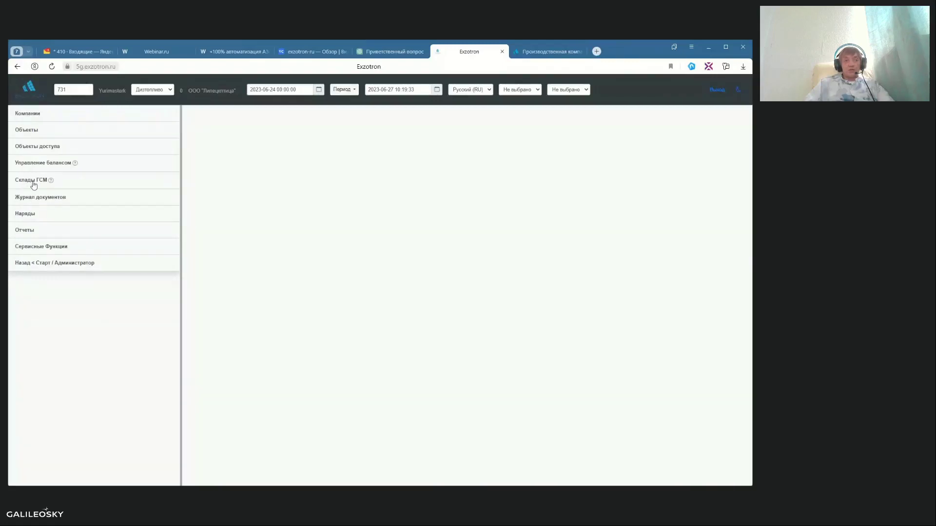
left_click(35, 248)
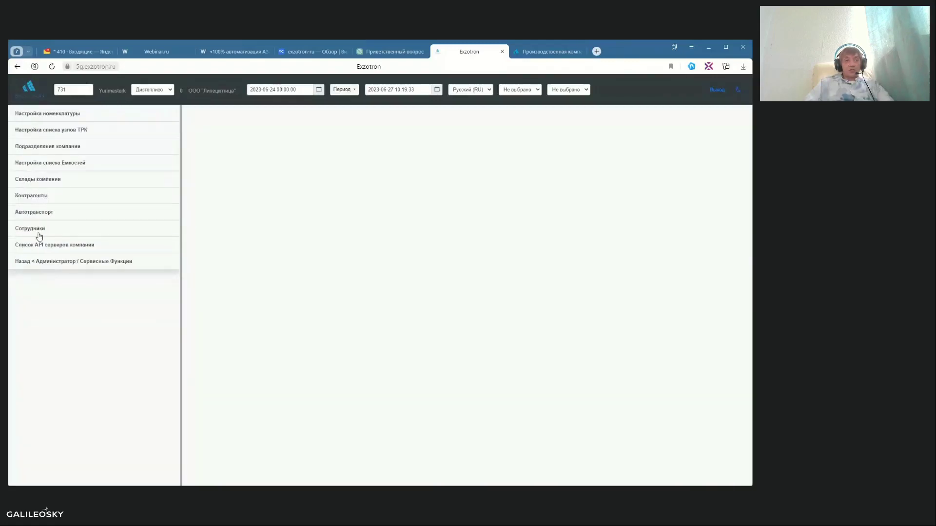
left_click(50, 128)
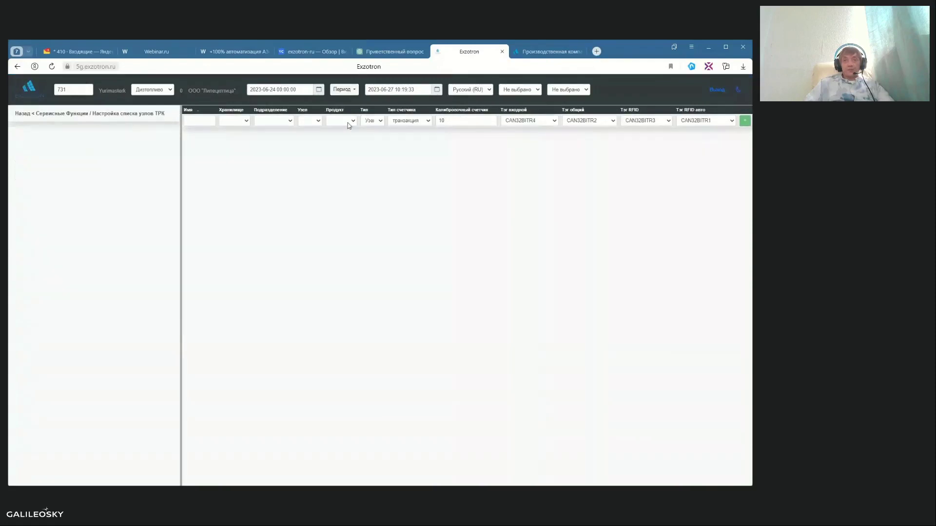
left_click(53, 113)
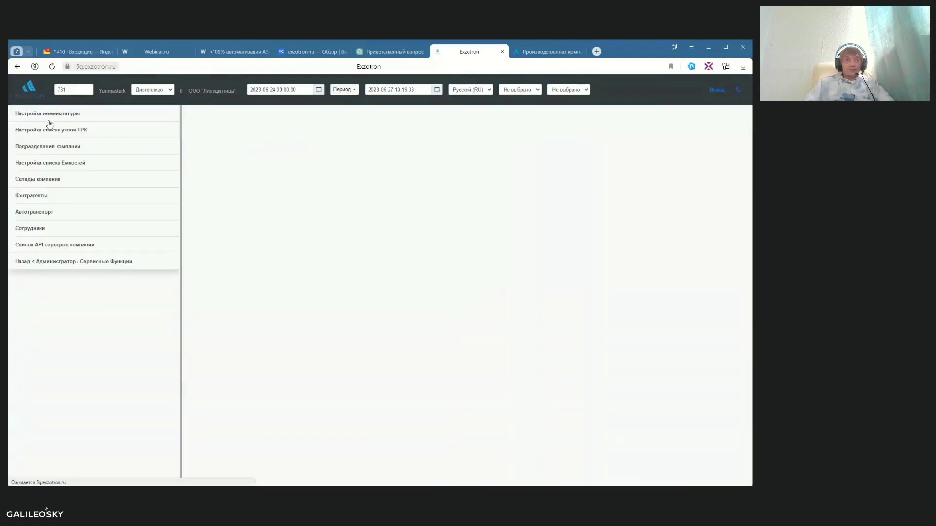
left_click(59, 262)
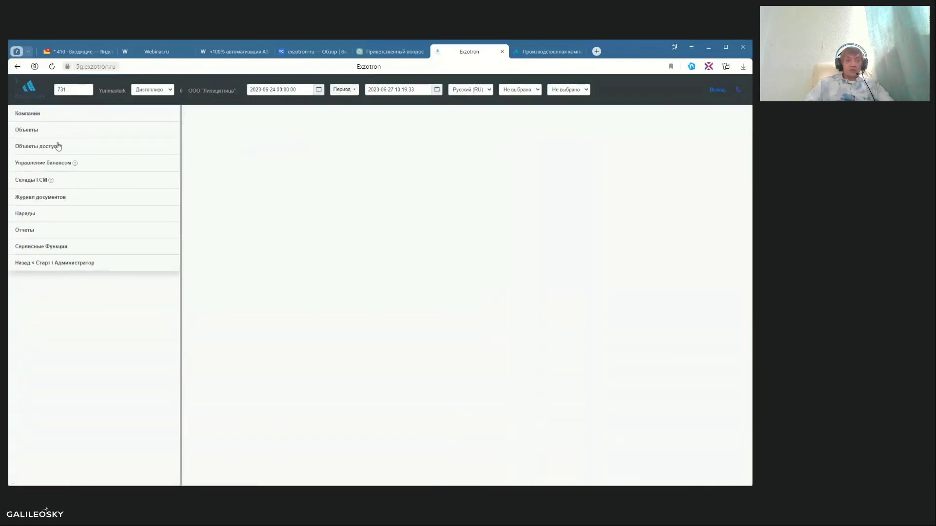
Find the company Башкир-Агроинвест by searching the company list for "баш" and make it the active company
left_click(55, 114)
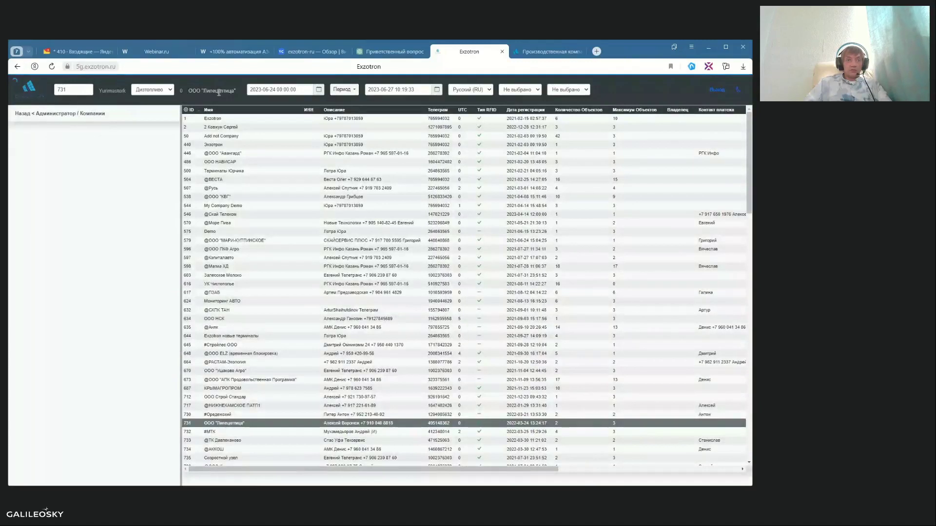
double_click(73, 90)
type("баш")
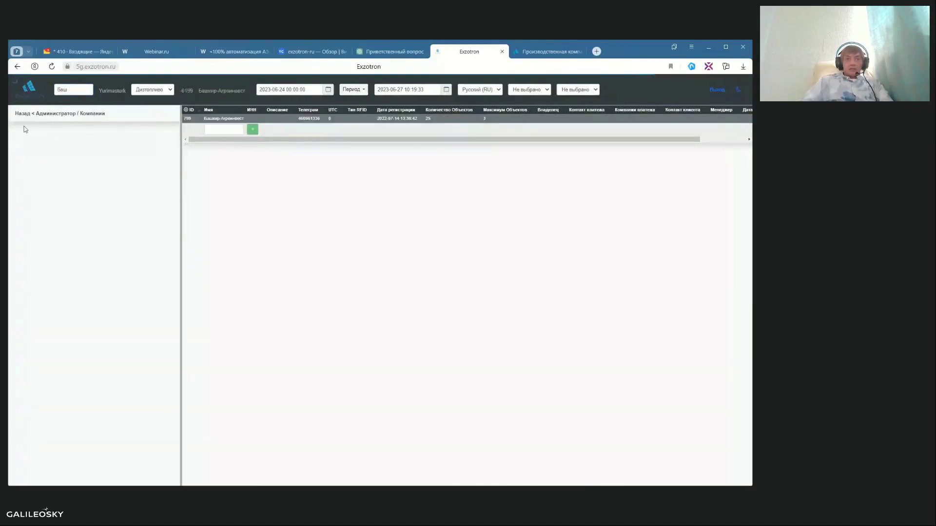
left_click(34, 115)
left_click(49, 247)
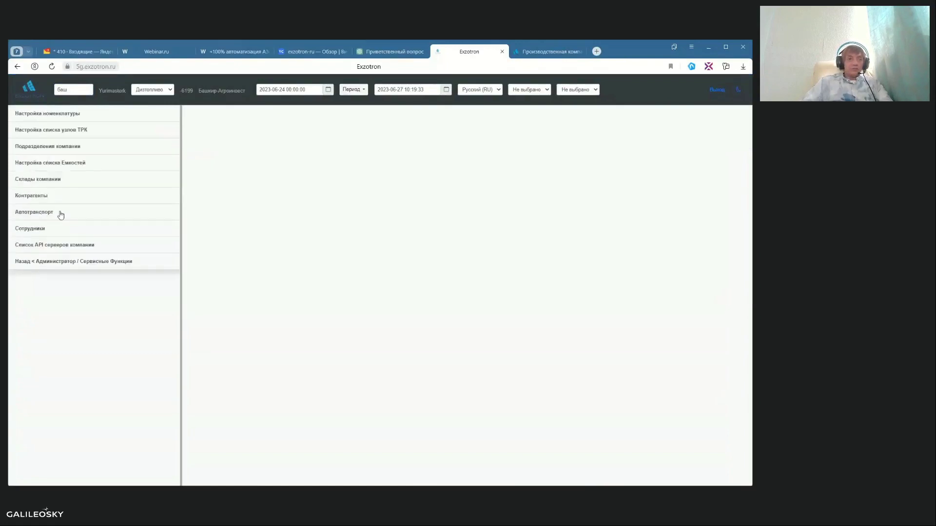
left_click(63, 129)
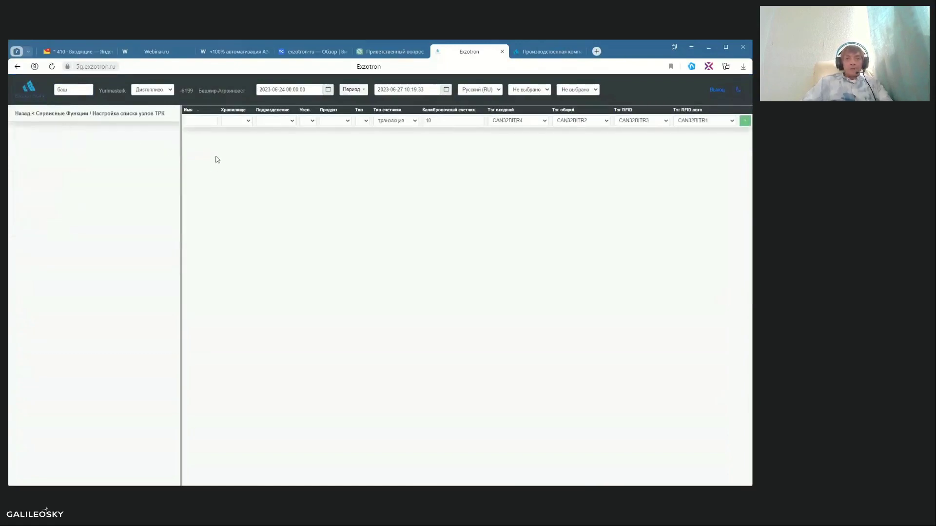
left_click_drag(180, 159, 154, 159)
left_click(741, 127)
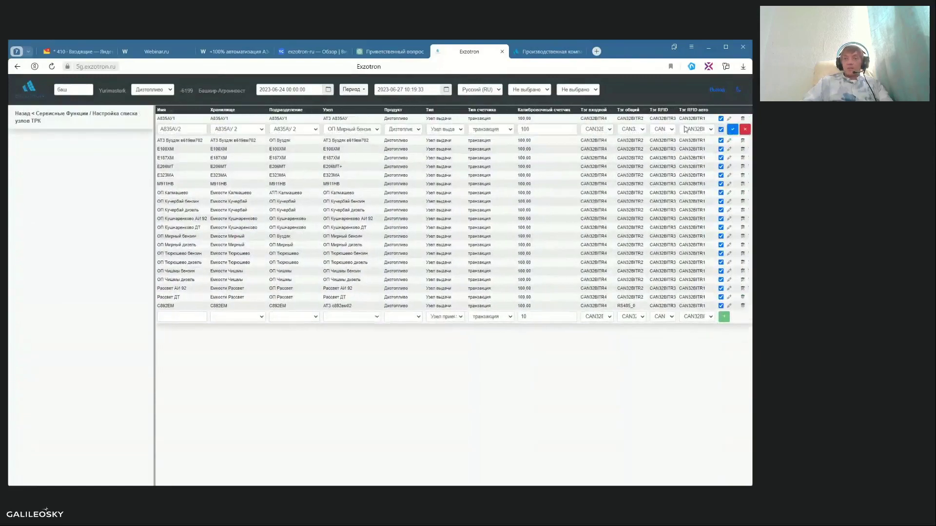
left_click(461, 130)
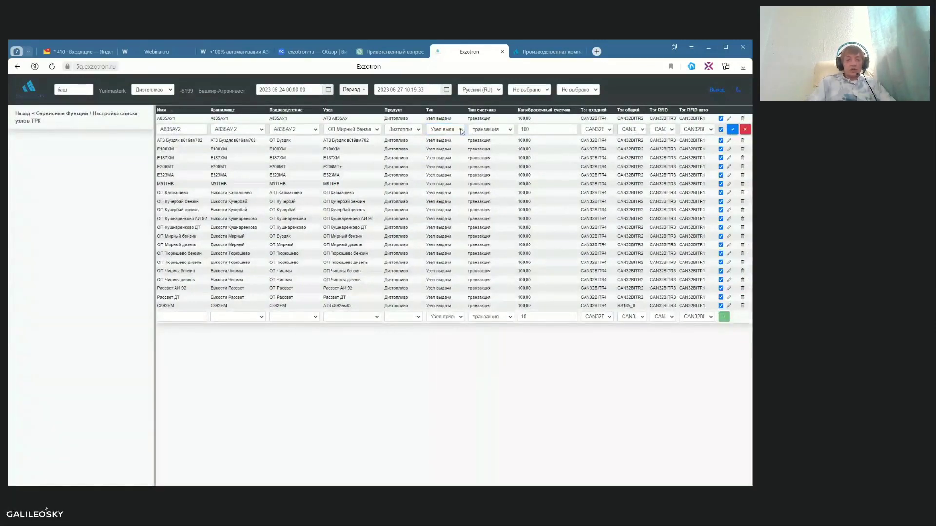
left_click(745, 129)
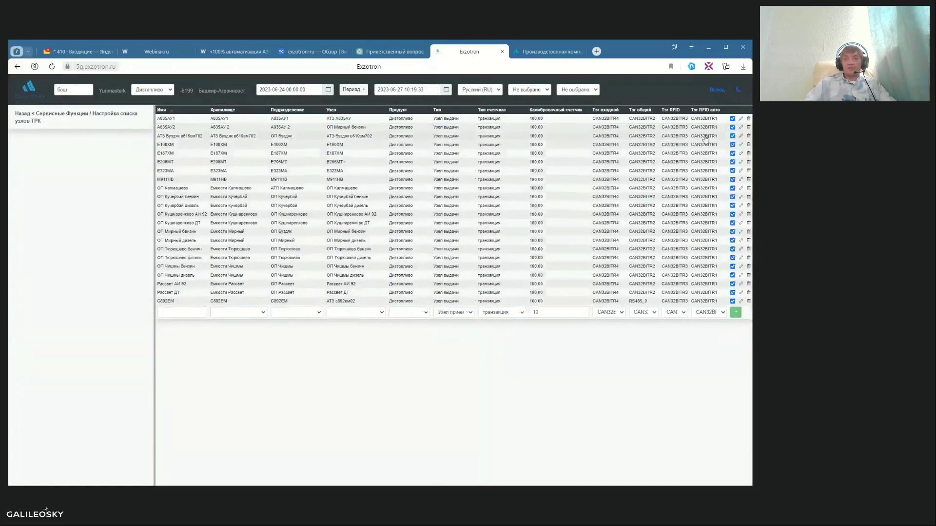
Leave the Сервисные Функции section, open Объекты доступа for Башкир-Агроинвест, and return to the Администратор section
left_click(84, 131)
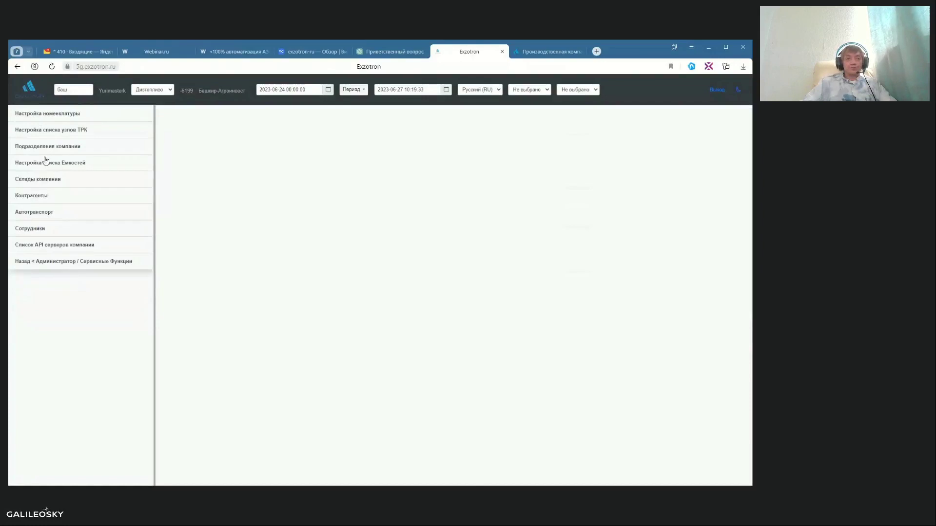
left_click(54, 262)
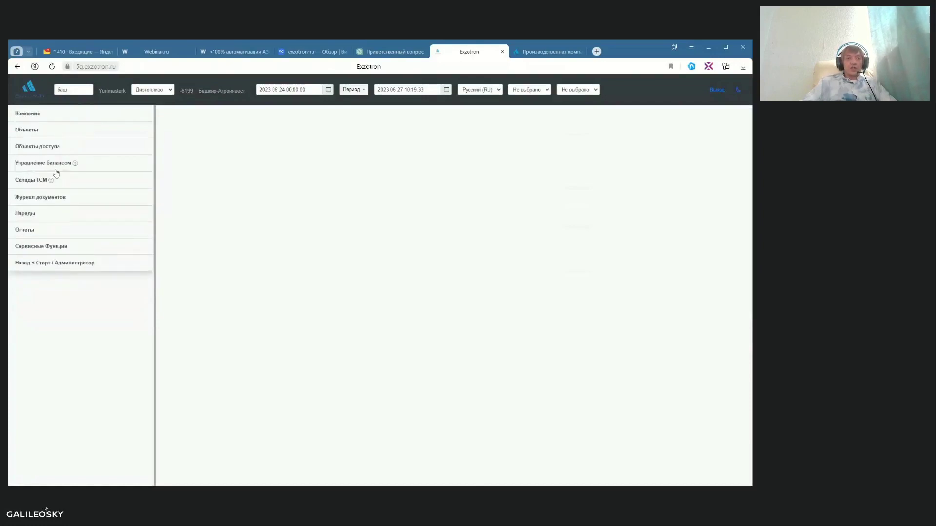
left_click(52, 149)
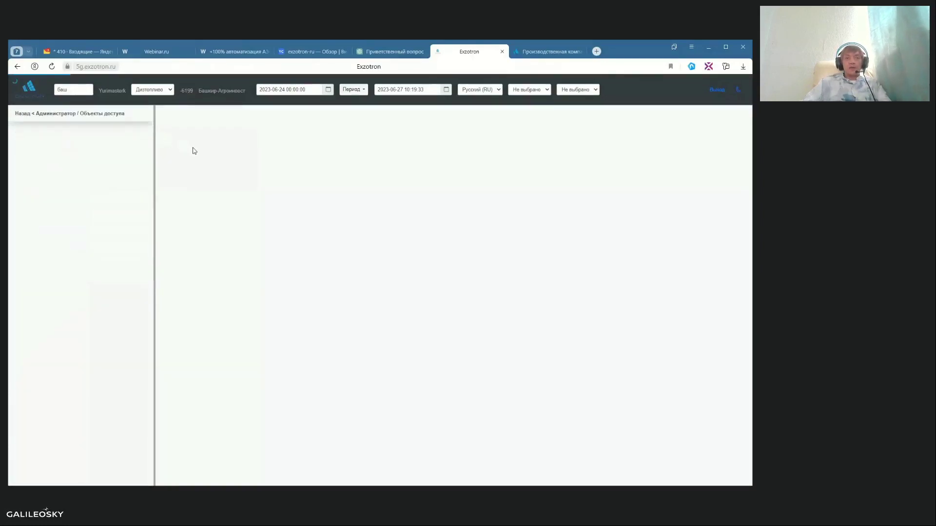
left_click(29, 114)
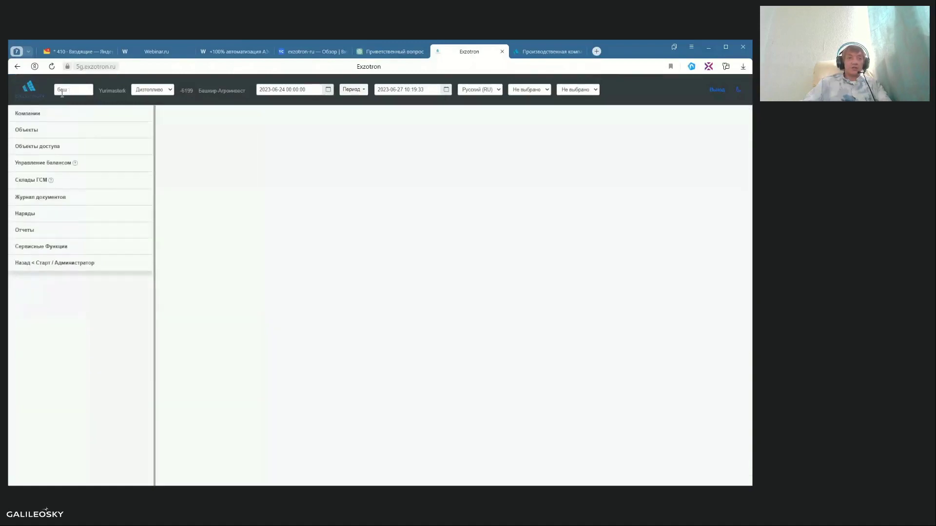
Search the company list for "ант", make Антарекс the active company, and open its Объекты доступа list
left_click(46, 115)
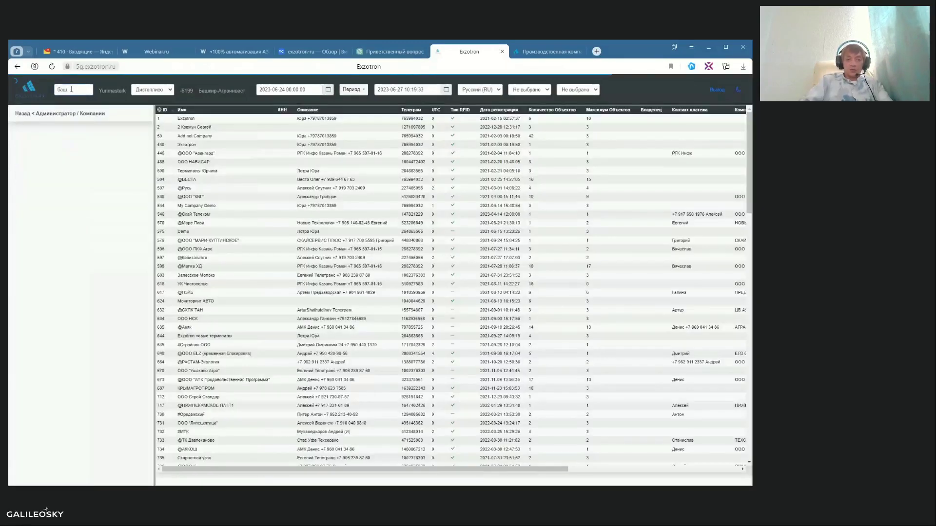
left_click(71, 90)
type("ант")
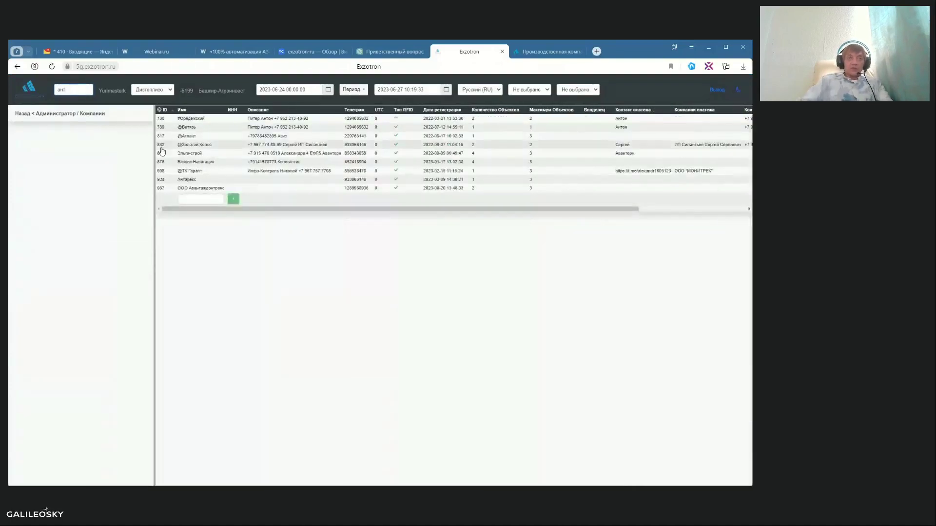
left_click(187, 179)
left_click(49, 113)
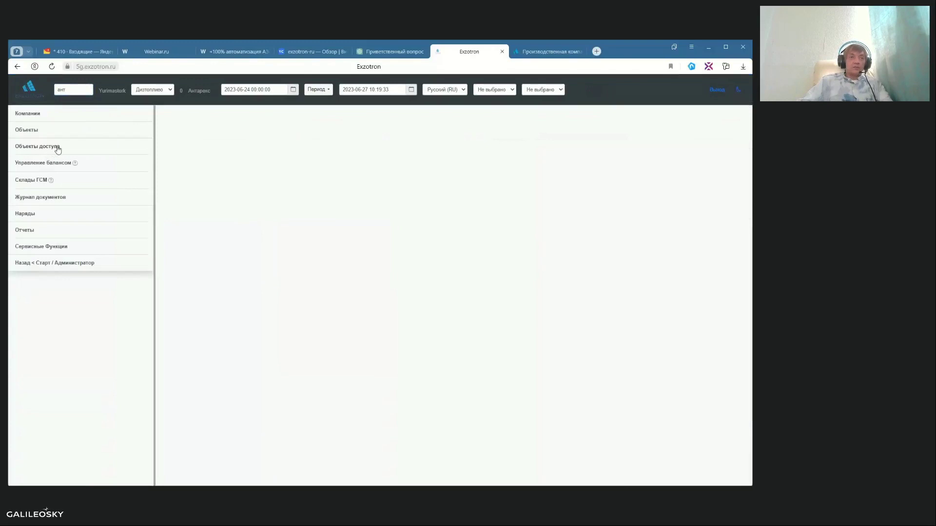
left_click(51, 148)
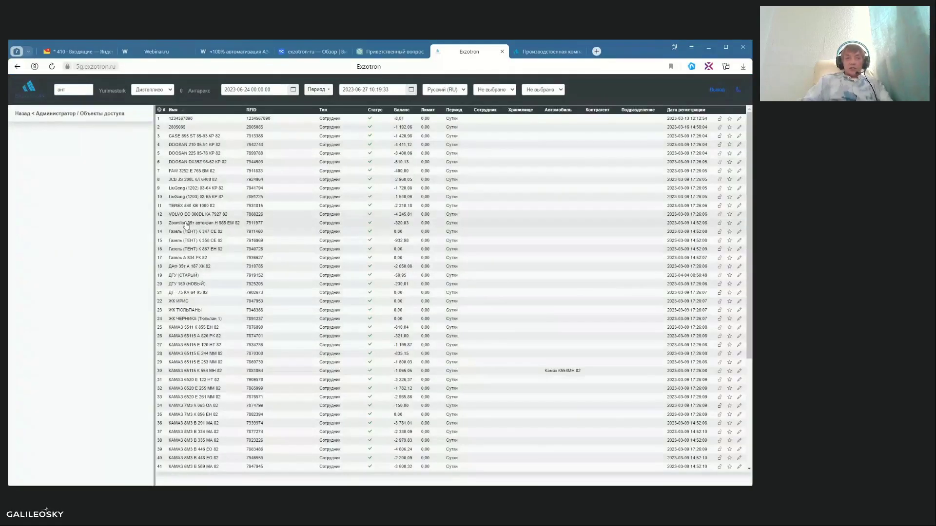
Add an access object named Поставщик of type Поставщик, filling in its RFID number
scroll(533, 231, "down", 1)
scroll(532, 231, "down", 2)
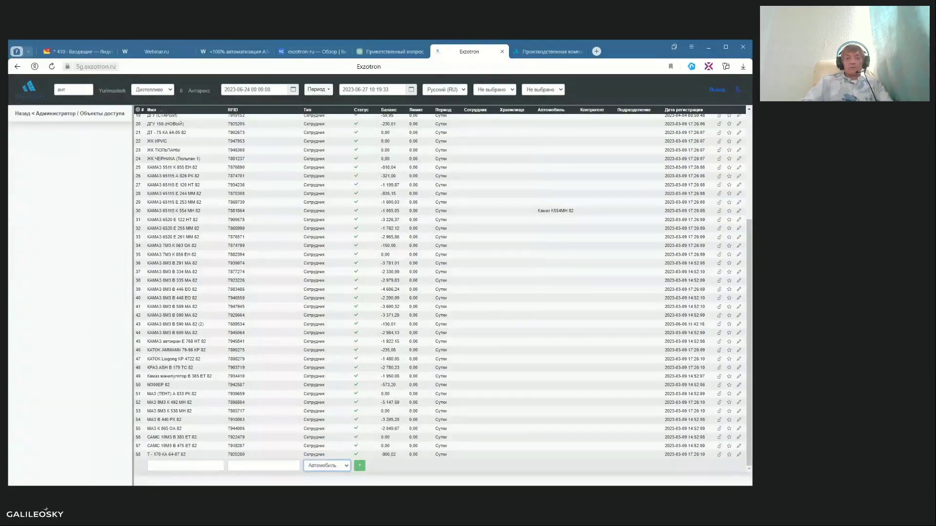
left_click(327, 446)
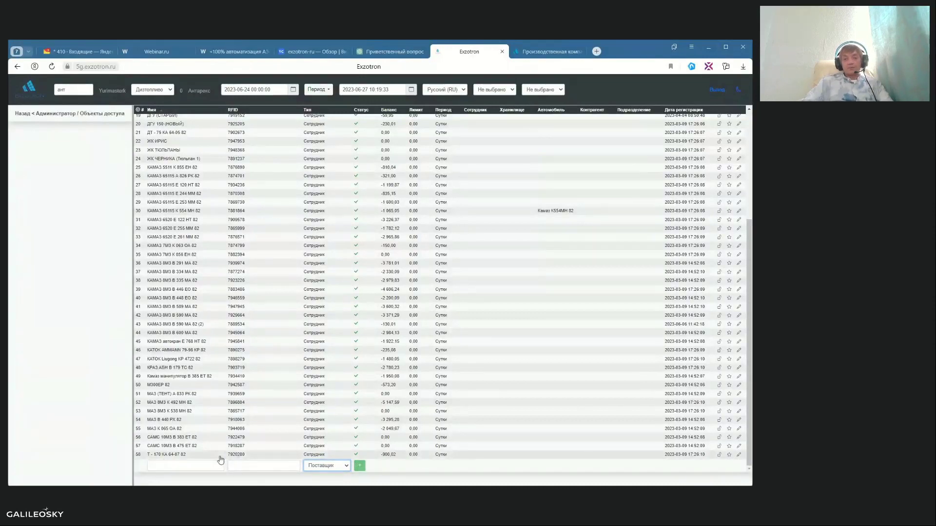
left_click(191, 466)
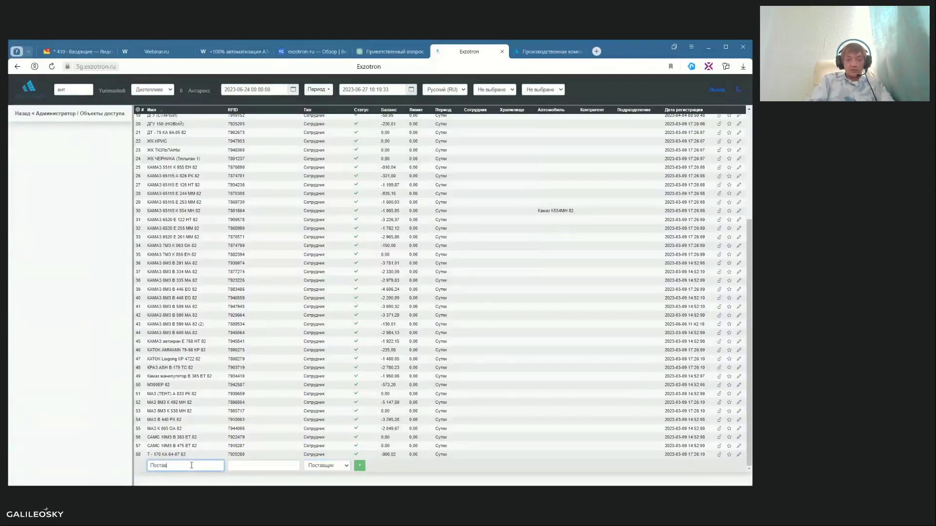
type("Поставщик")
left_click(247, 467)
type("Антарекс")
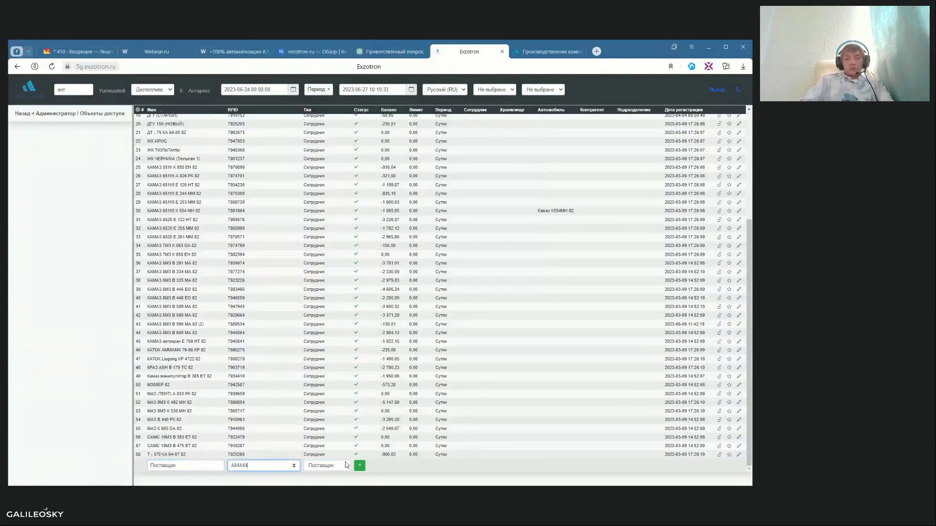
left_click(359, 466)
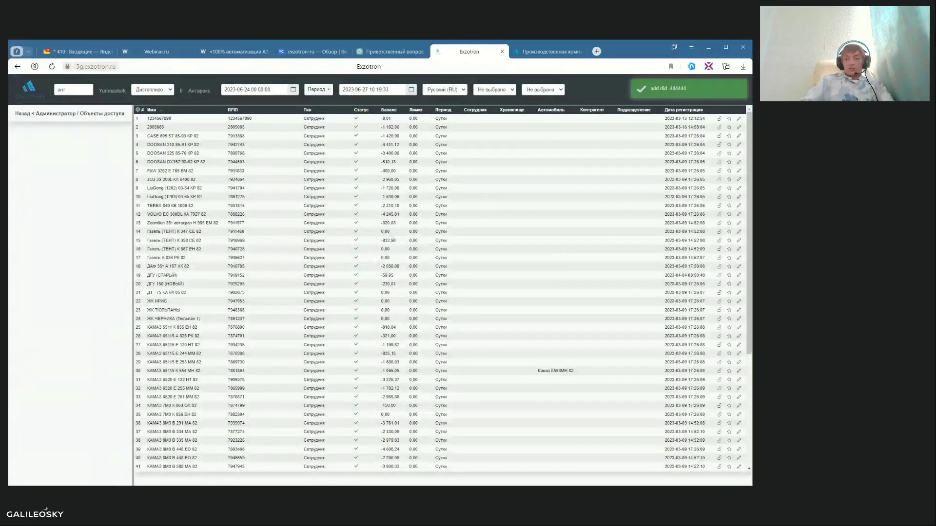
Assign the contractor Поставщик to the new Поставщик access object, save it, and check its row in the list
scroll(634, 390, "down", 4)
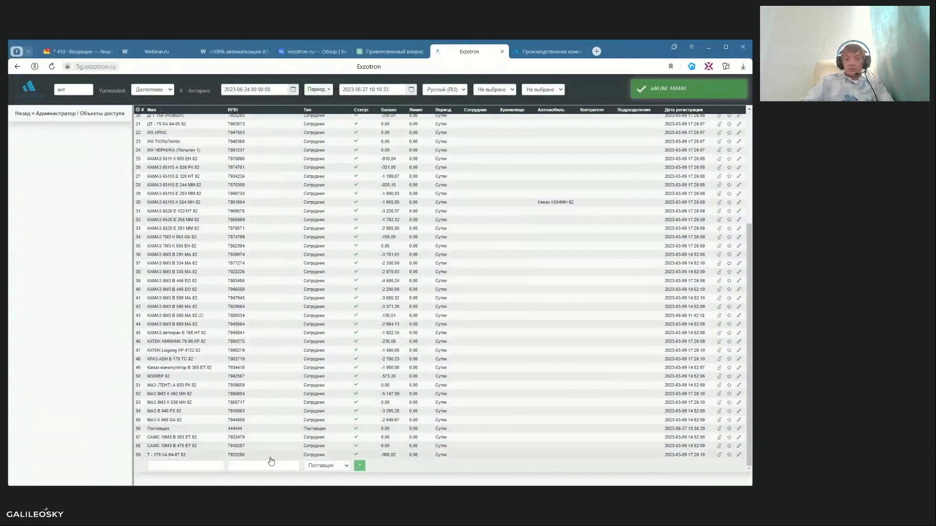
left_click(164, 429)
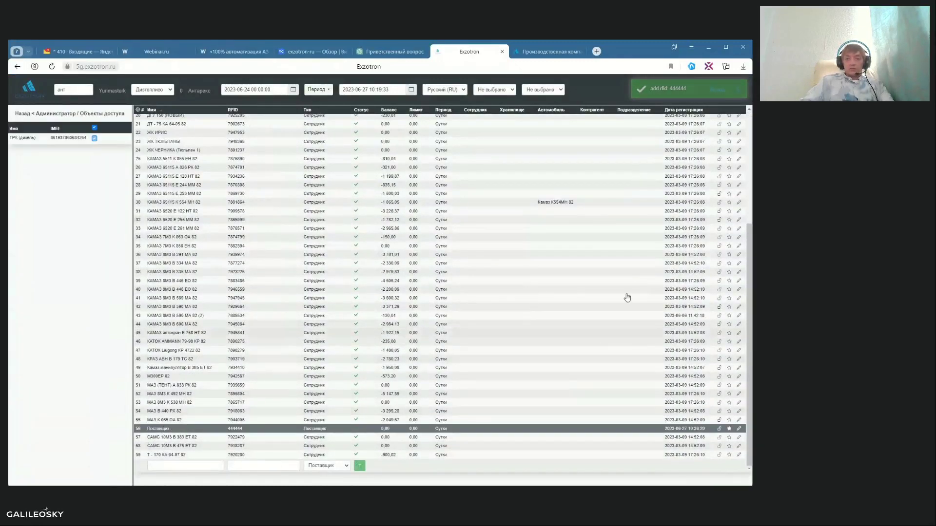
left_click(739, 429)
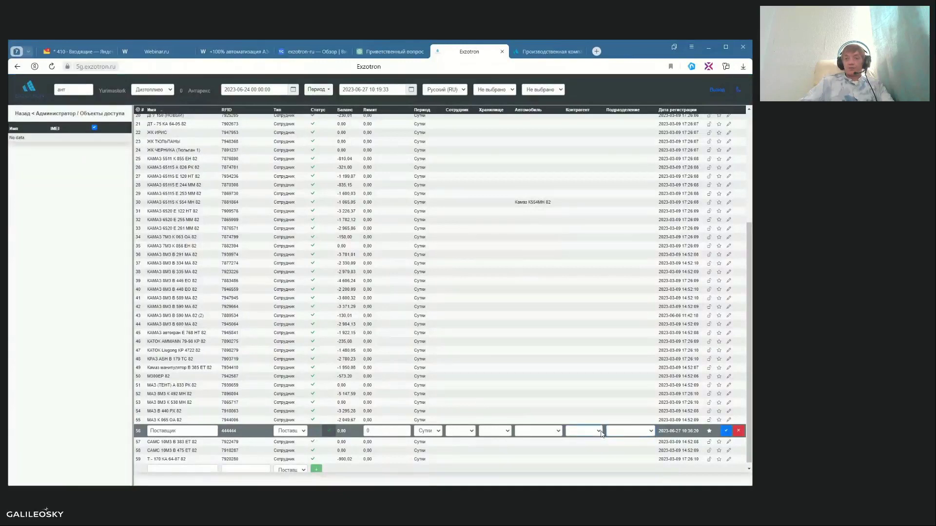
left_click(583, 430)
left_click(583, 456)
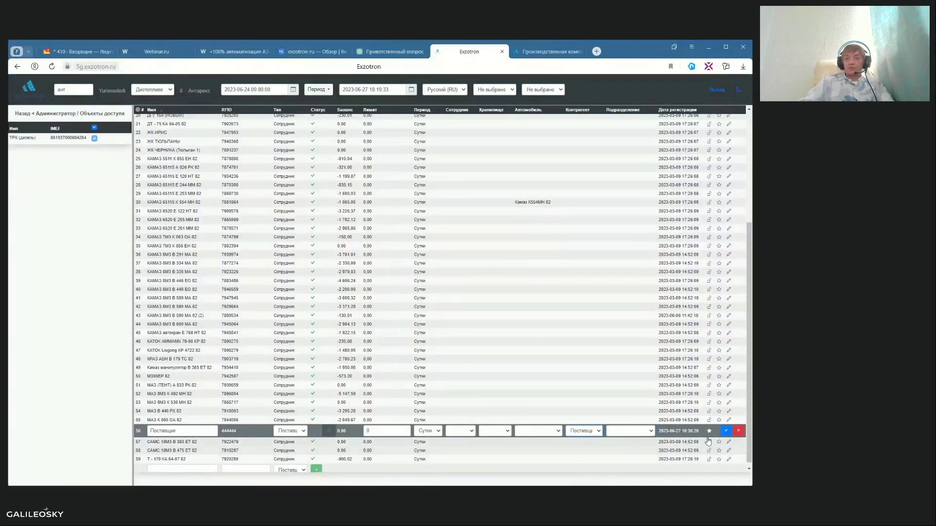
left_click(726, 431)
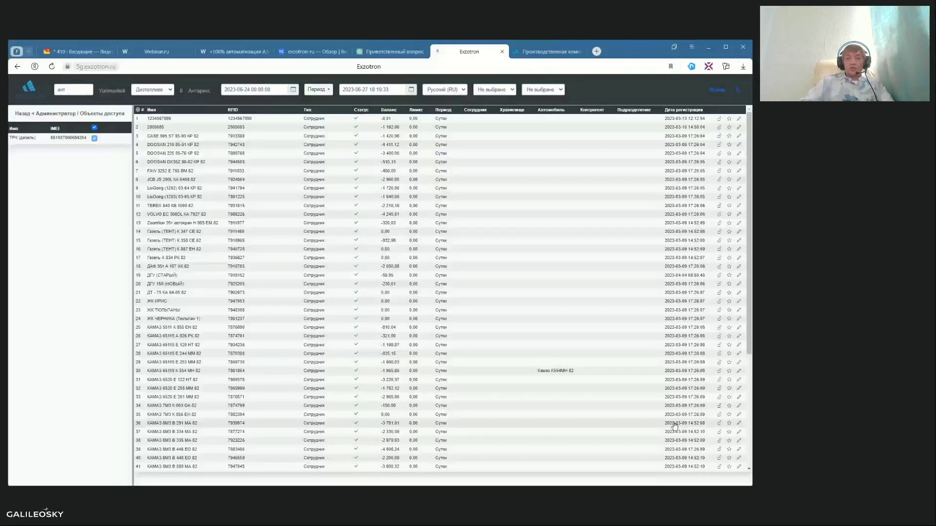
scroll(518, 382, "down", 1)
scroll(518, 382, "down", 3)
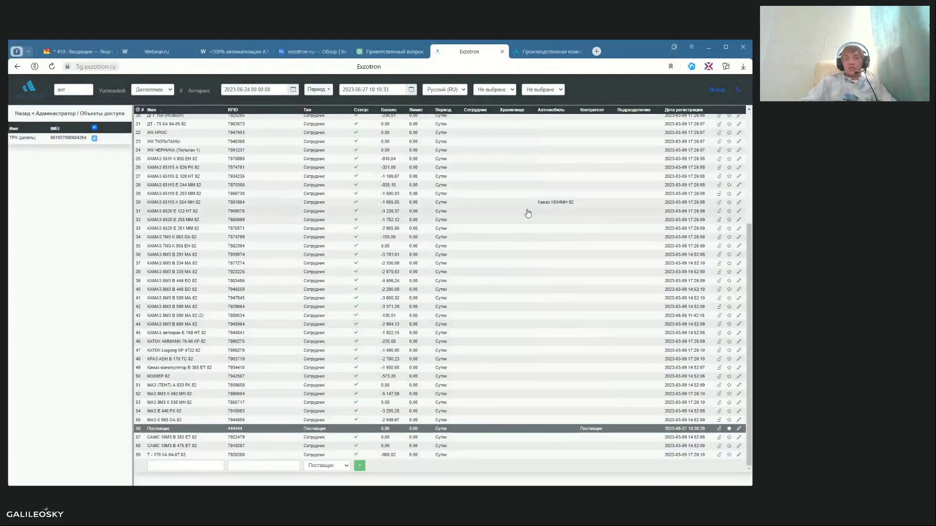
scroll(519, 289, "up", 3)
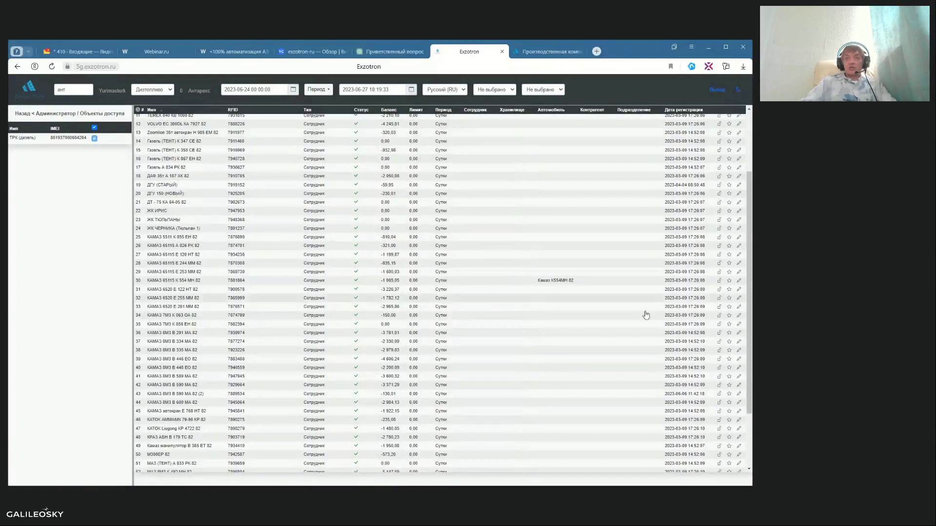
left_click(38, 114)
left_click(38, 114)
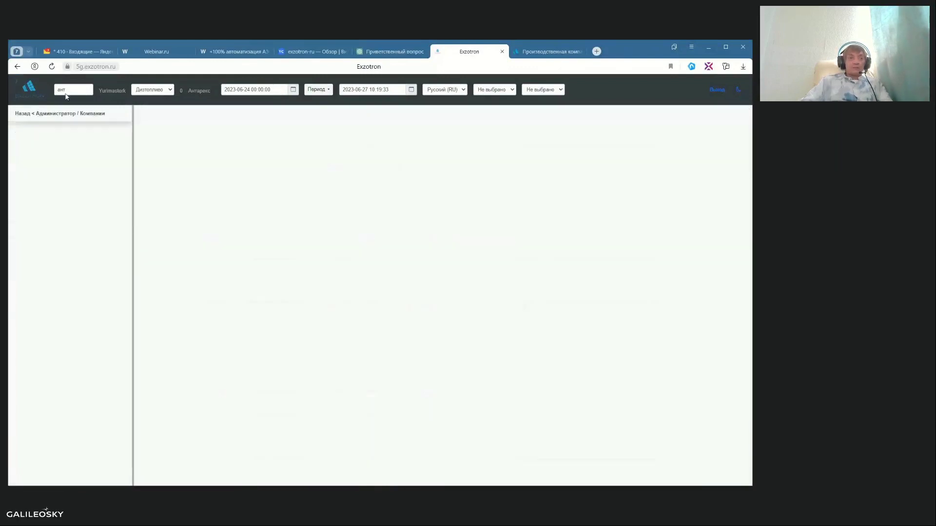
double_click(73, 88)
type("венст")
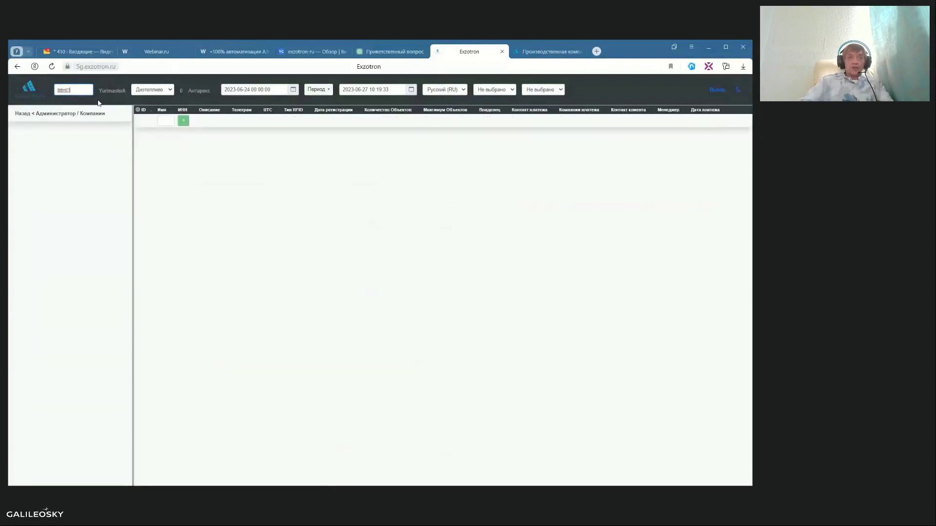
key("BackSpace")
key("BackSpace")
type("ст")
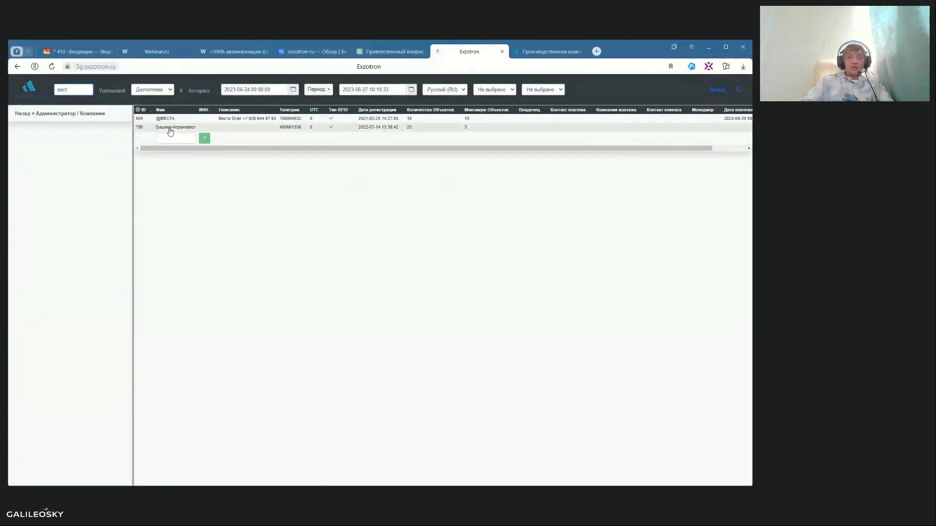
left_click(168, 119)
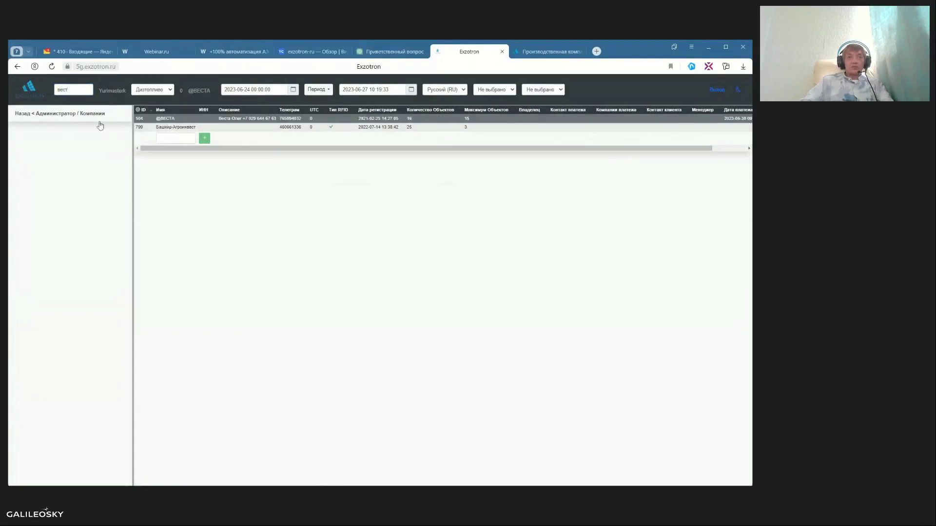
left_click(43, 115)
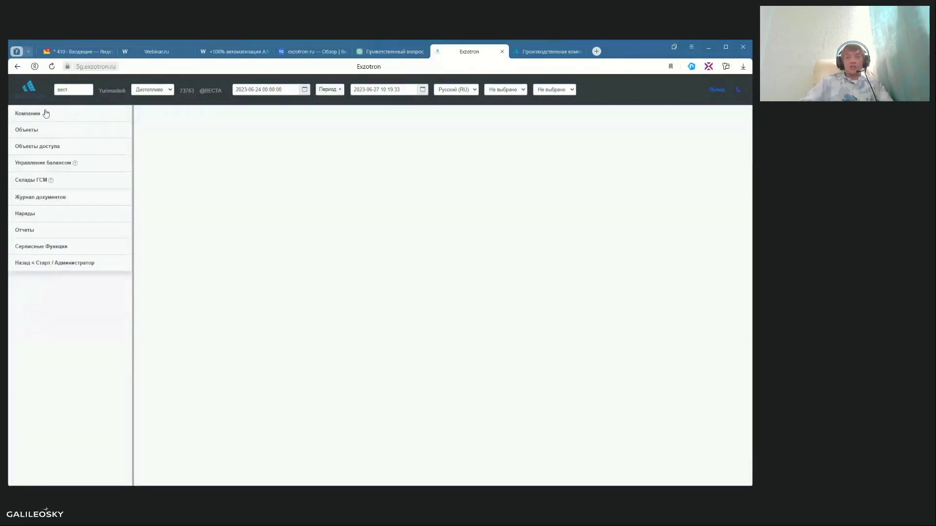
left_click(33, 183)
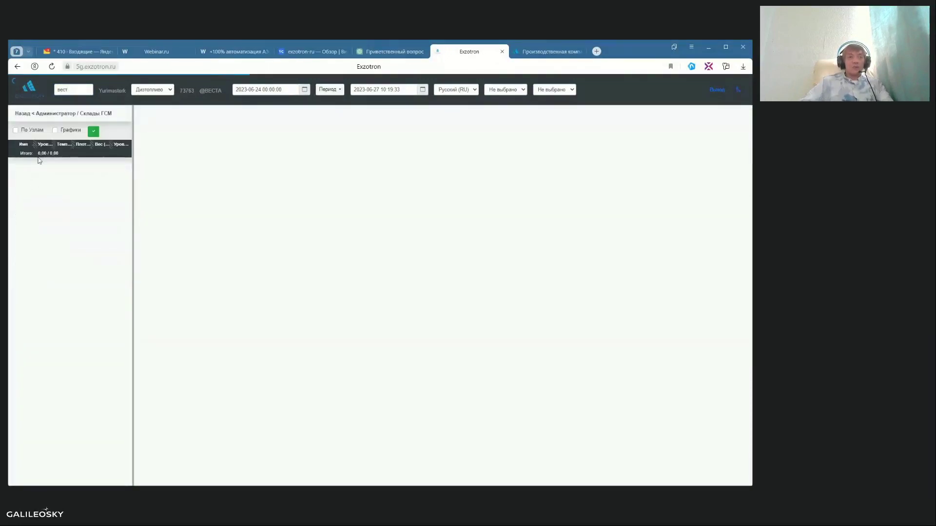
left_click(43, 114)
left_click(38, 197)
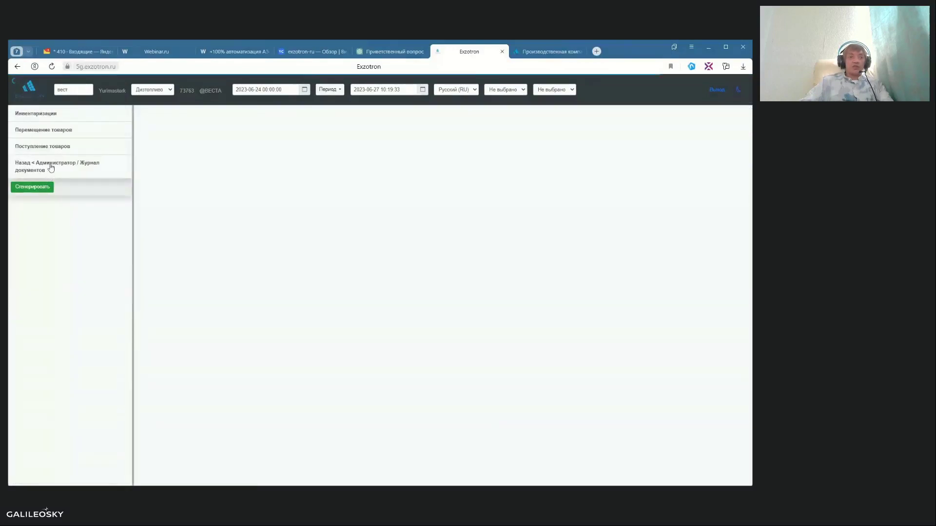
left_click(46, 130)
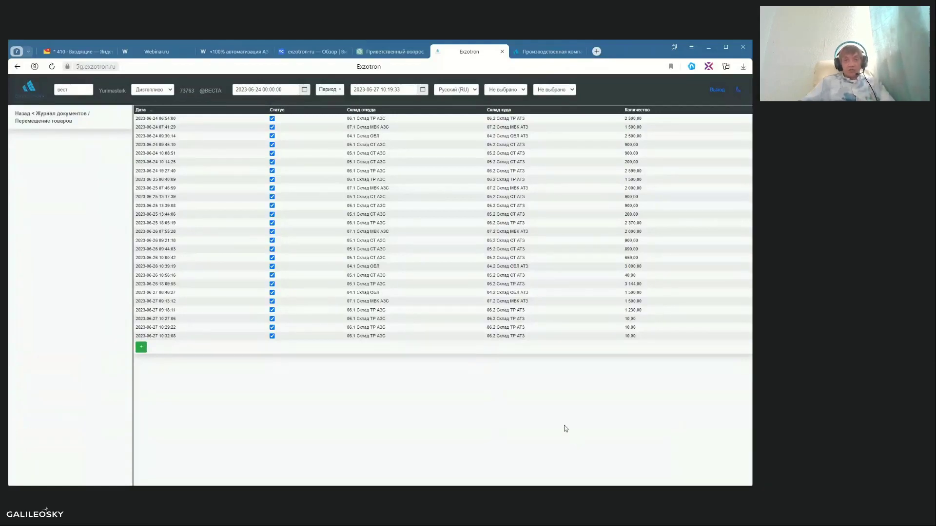
Return to the company list, find ООО "Липецптица" by its company ID, and make it the active company
left_click(30, 117)
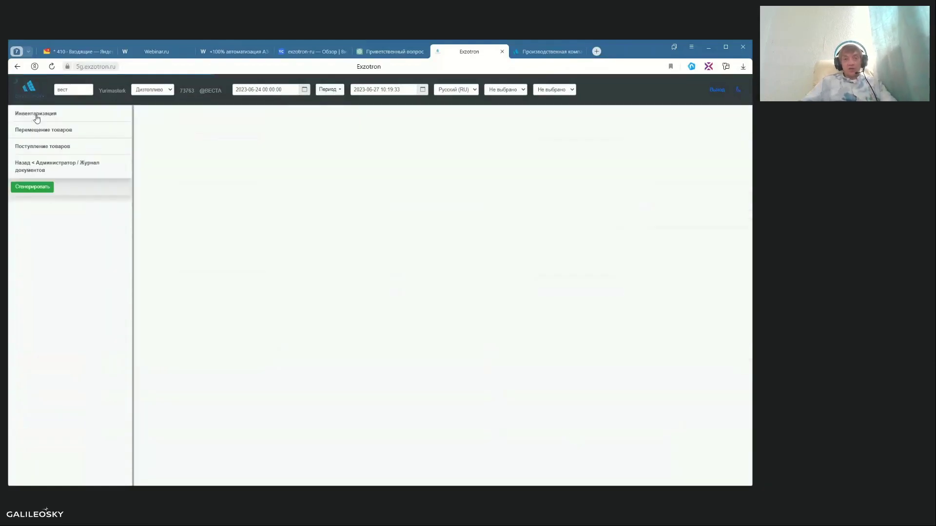
left_click_drag(133, 141, 180, 144)
left_click(42, 163)
left_click(34, 113)
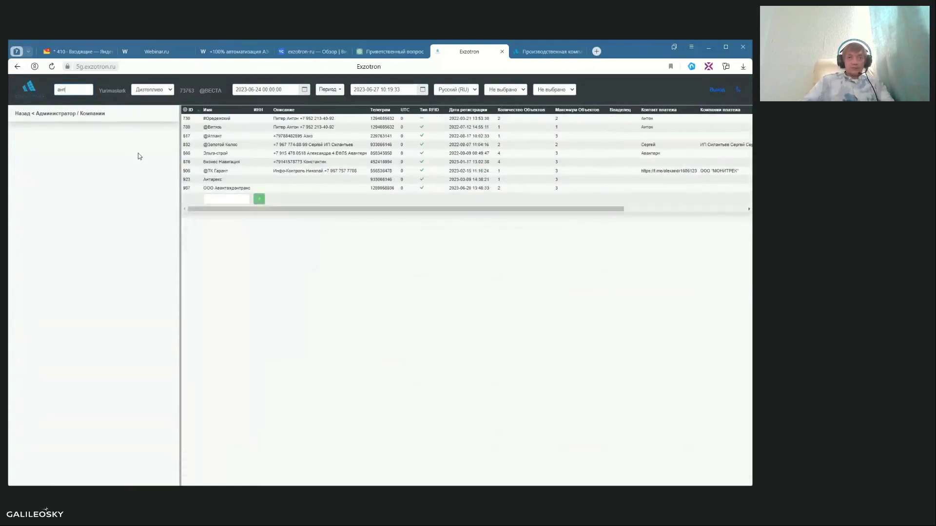
key("BackSpace")
key("BackSpace")
key("BackSpace")
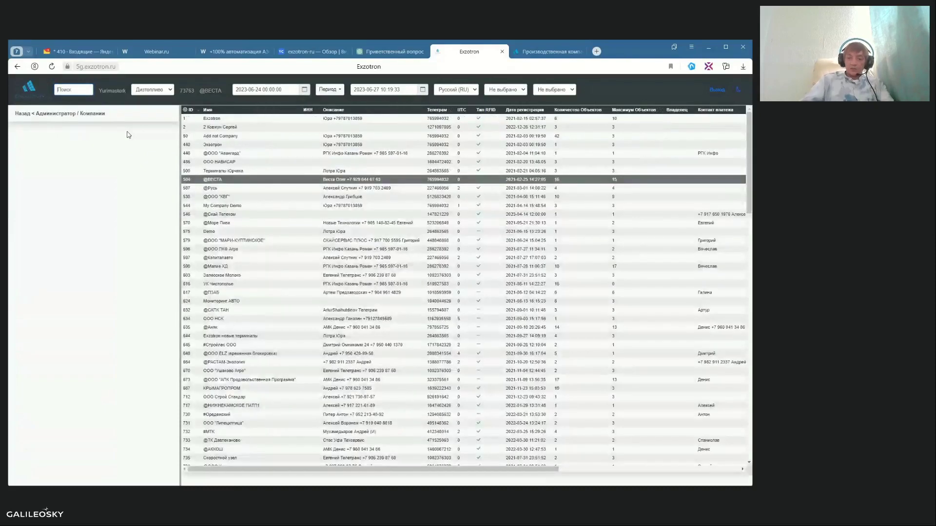
type("7312")
key("BackSpace")
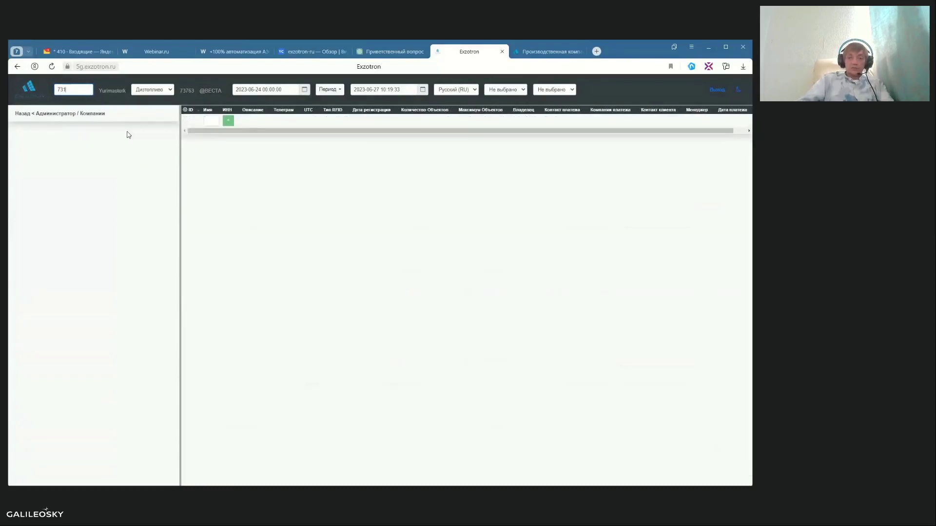
left_click(206, 120)
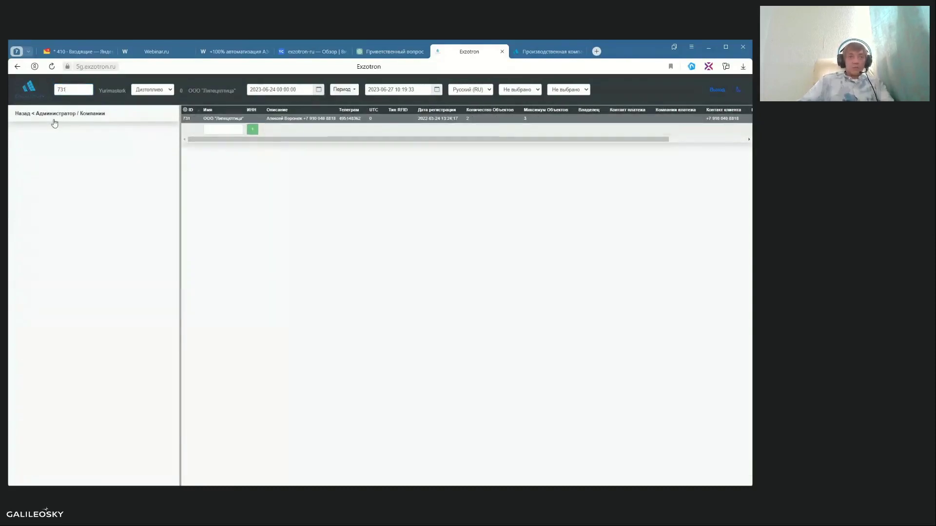
View the company's API server list in Сервисные Функции and display the objects of the Wialon server
left_click(52, 117)
left_click(37, 248)
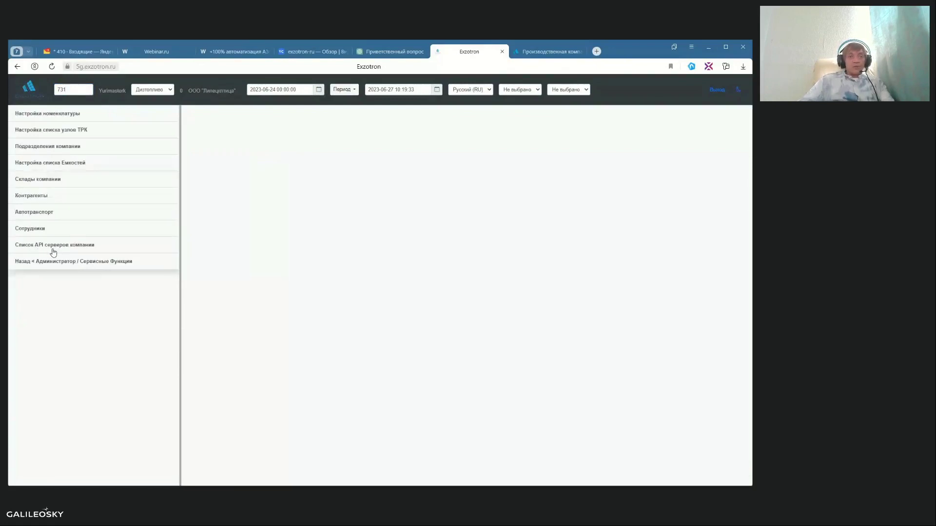
left_click(51, 246)
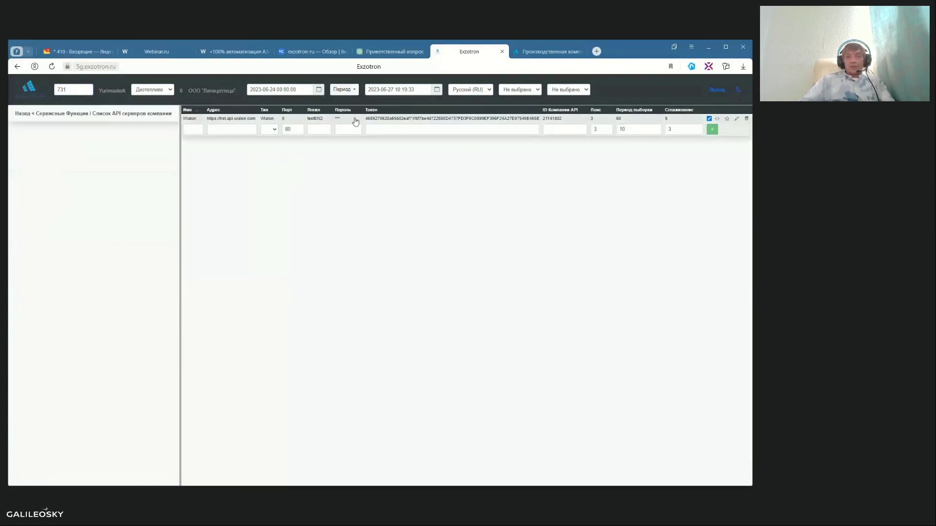
left_click(376, 119)
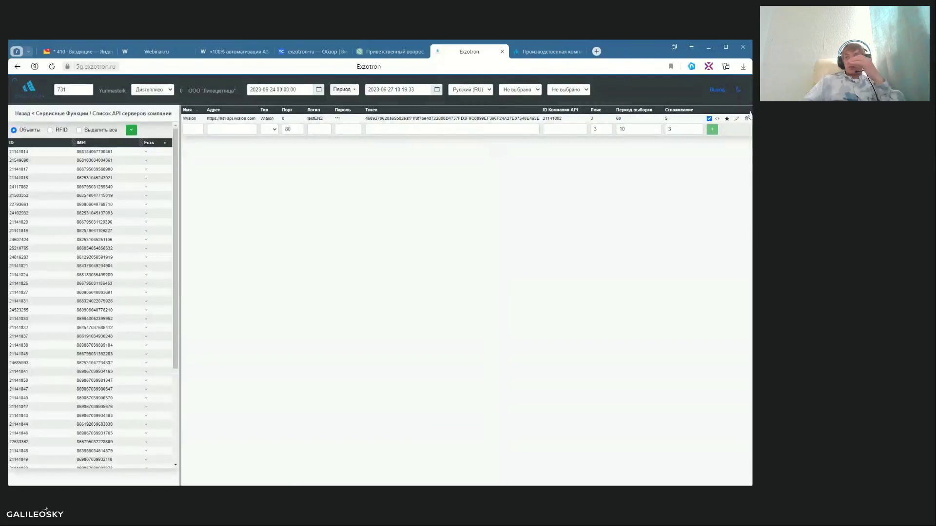
Set the Wialon API server's Период выборки to 300 and Сглаживание to 20, and save the record
left_click(737, 119)
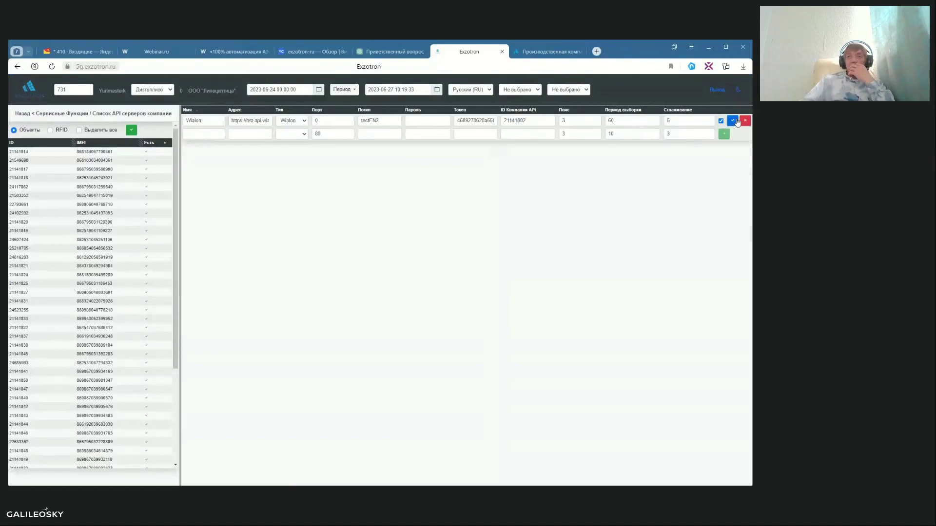
left_click(631, 122)
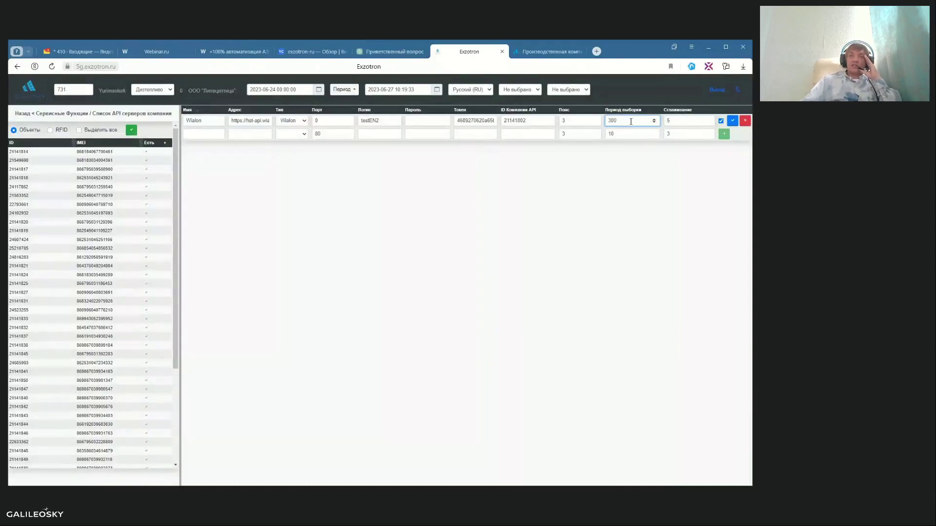
left_click(674, 121)
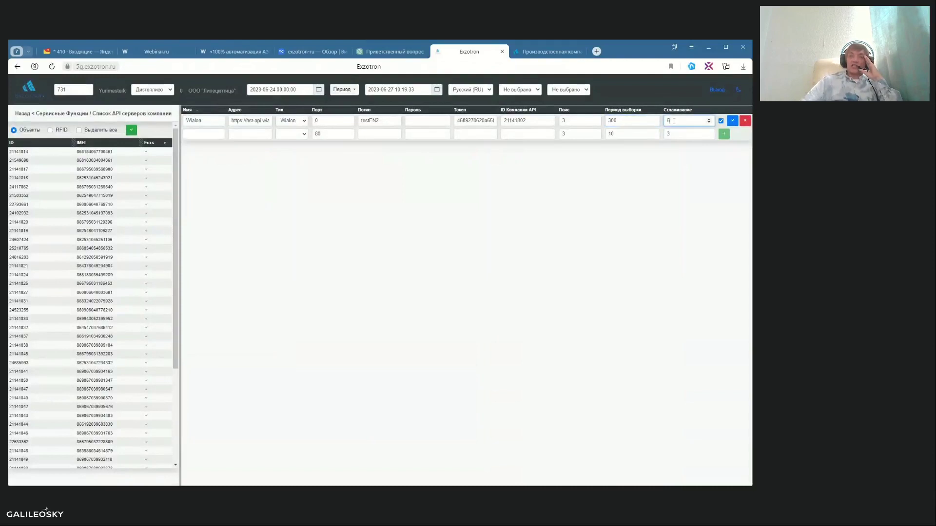
key("BackSpace")
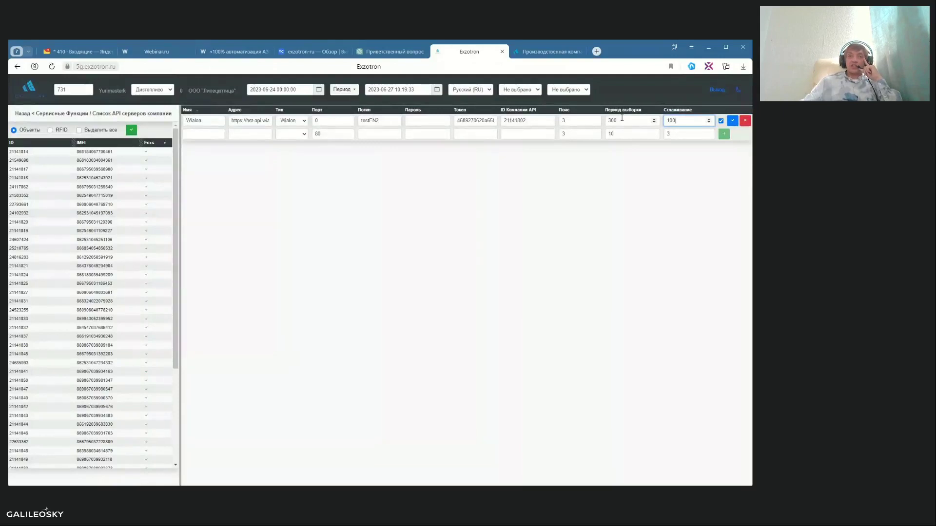
left_click_drag(687, 119, 604, 211)
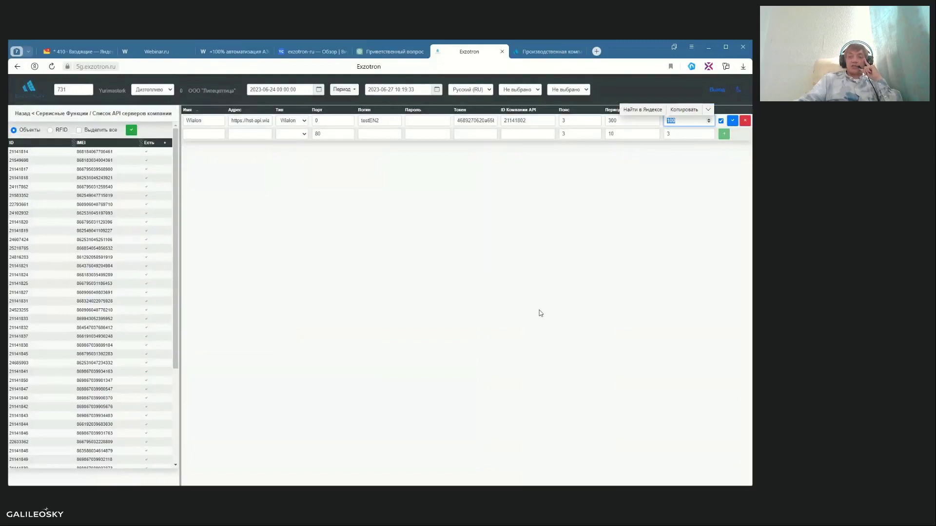
type("20")
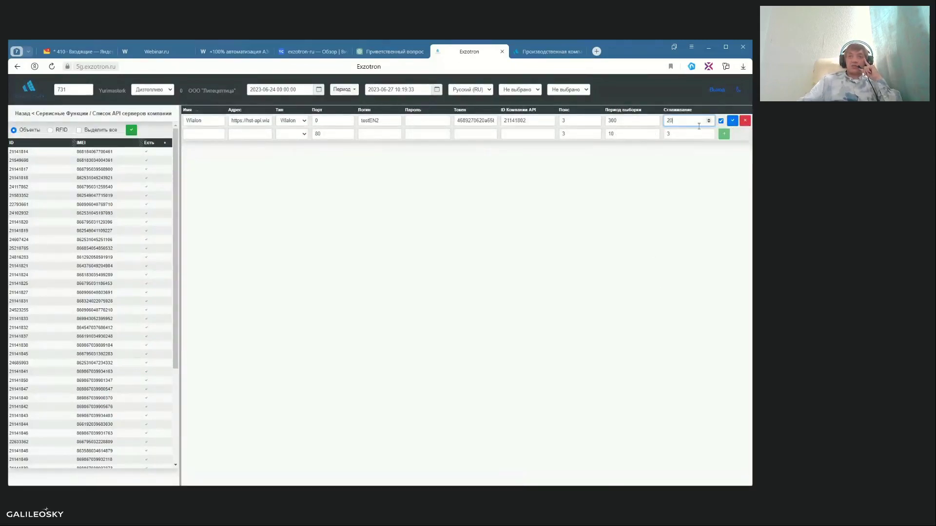
left_click(732, 121)
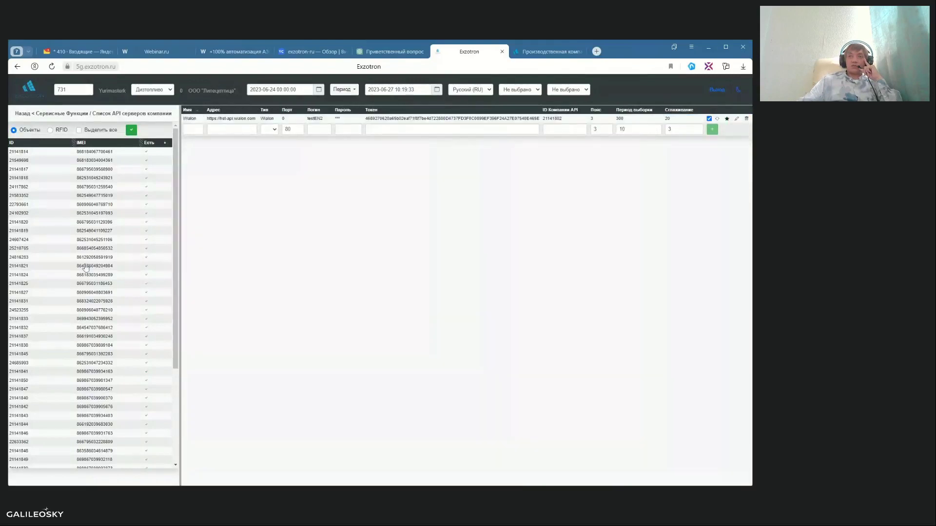
left_click(37, 117)
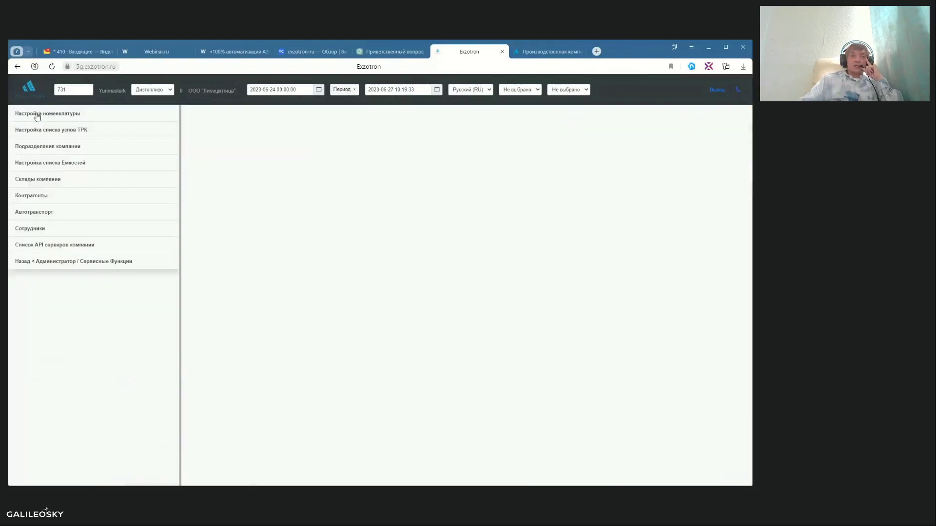
left_click(42, 262)
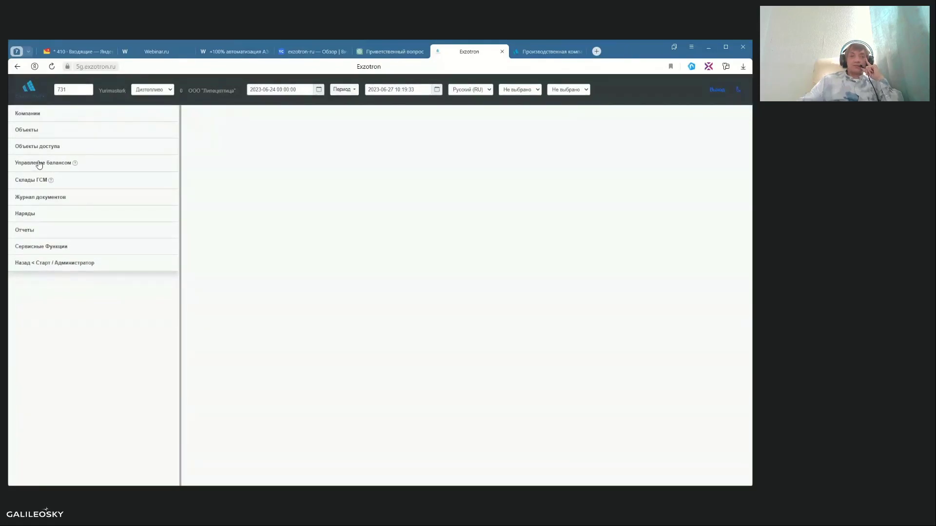
left_click(39, 165)
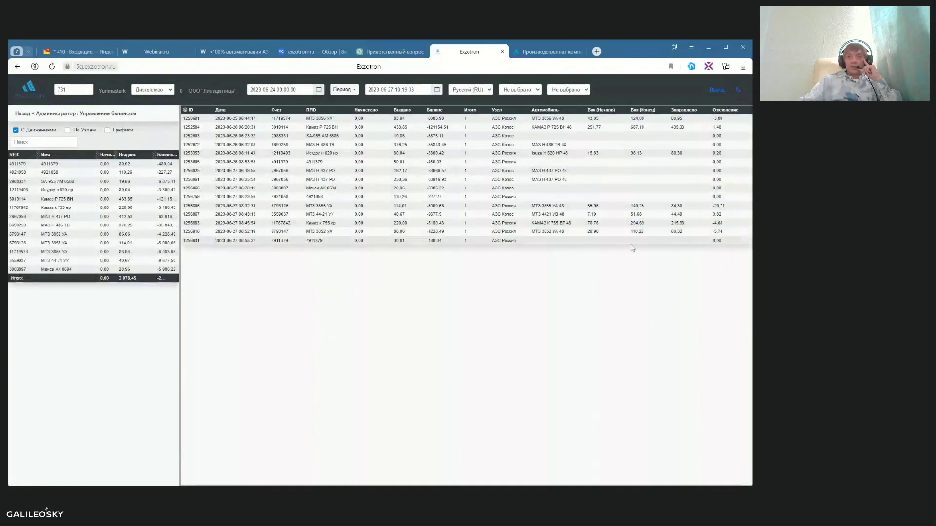
double_click(676, 206)
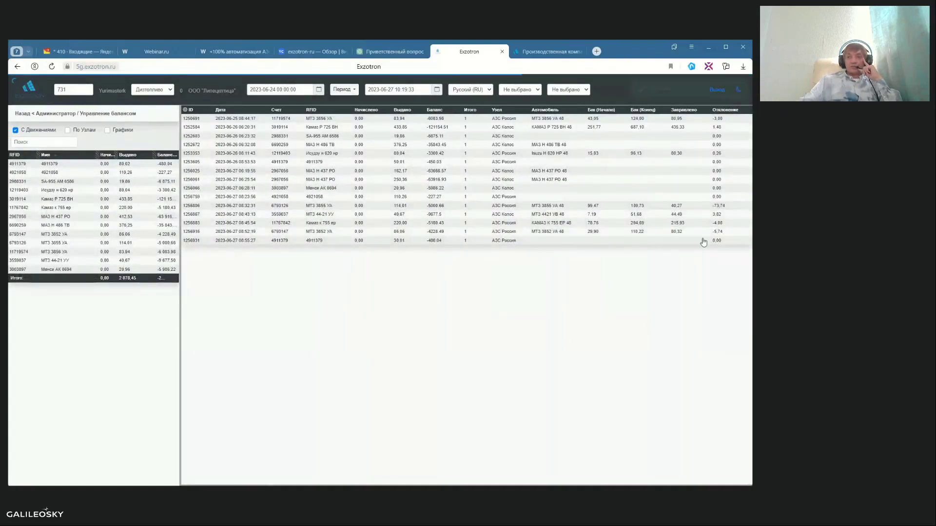
double_click(675, 215)
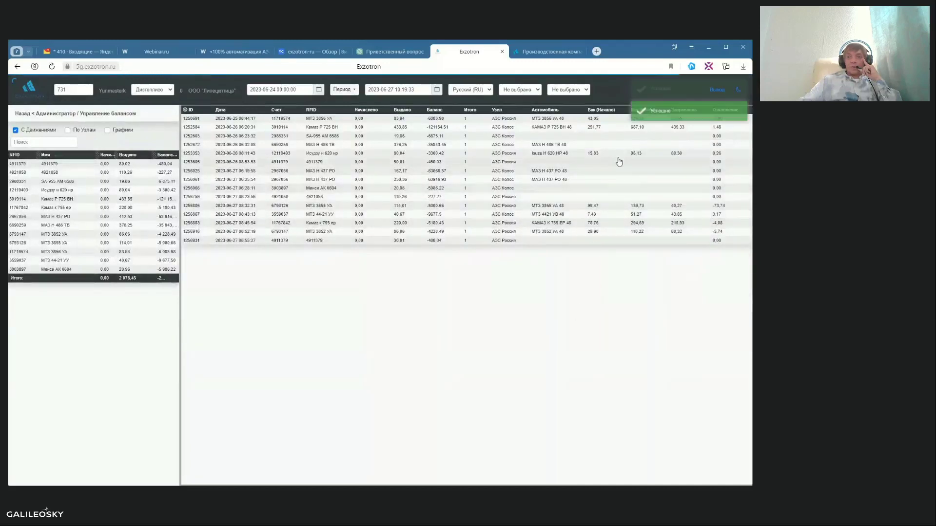
double_click(675, 223)
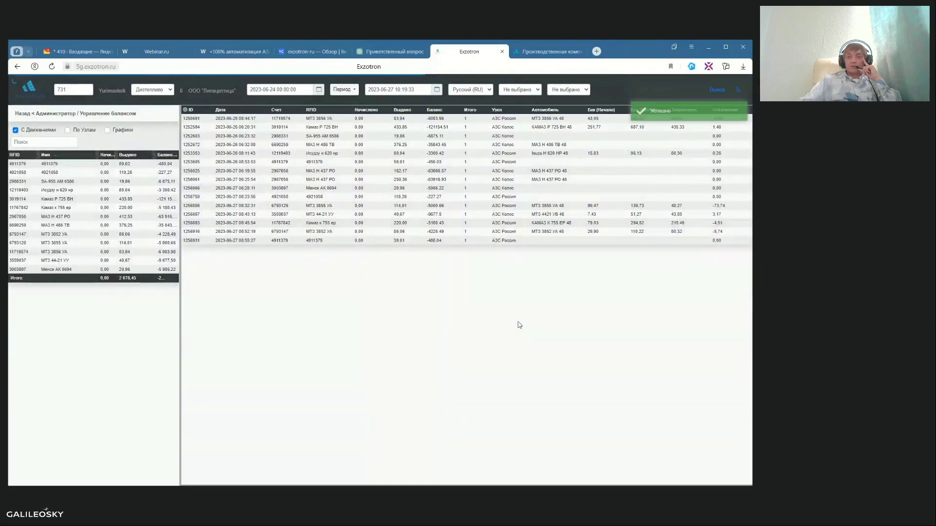
Turn on Графики and view the fuel charts for КАМАЗ К 755 ЕР 48 and МТЗ 3855 УА 48, enlarging the chart area
left_click(110, 130)
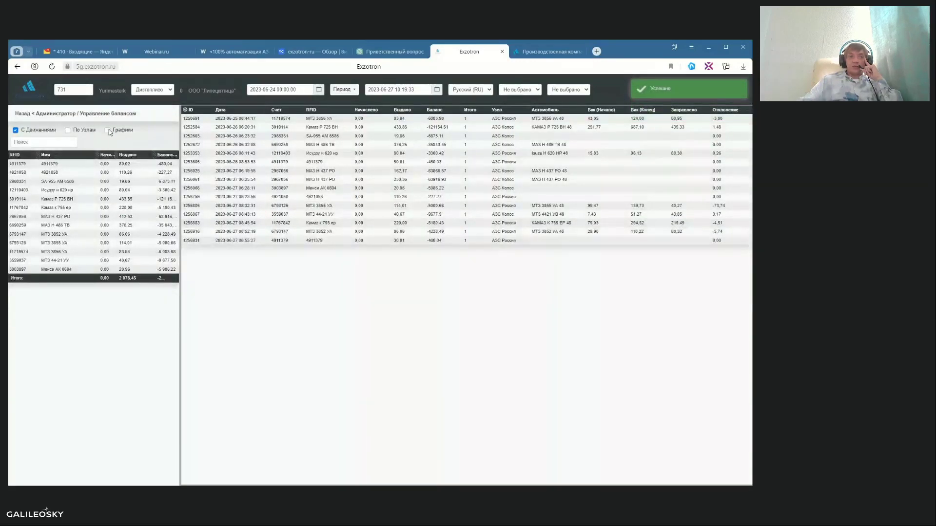
left_click(508, 224)
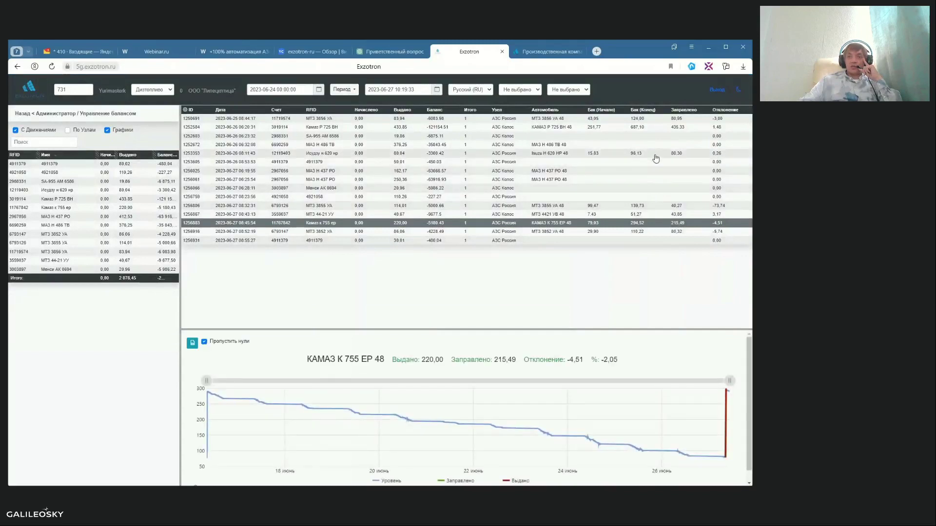
left_click(651, 206)
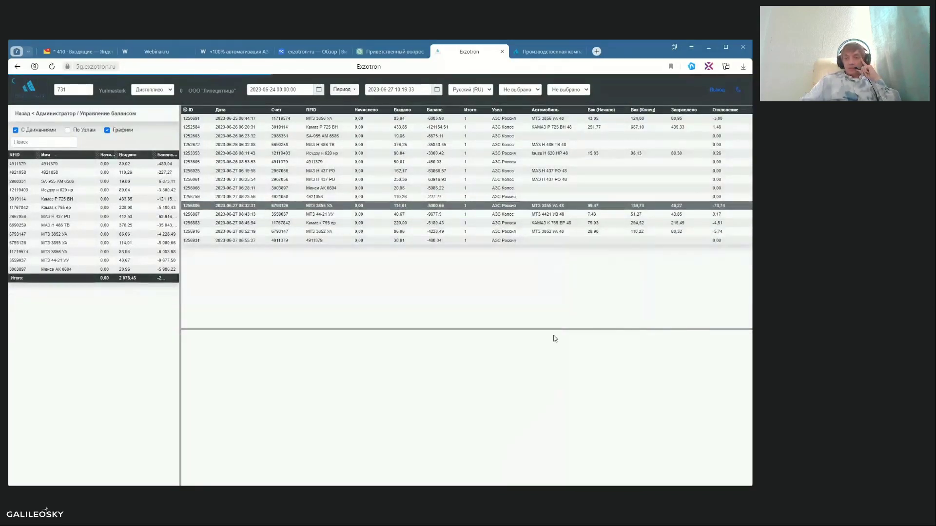
left_click_drag(548, 329, 552, 280)
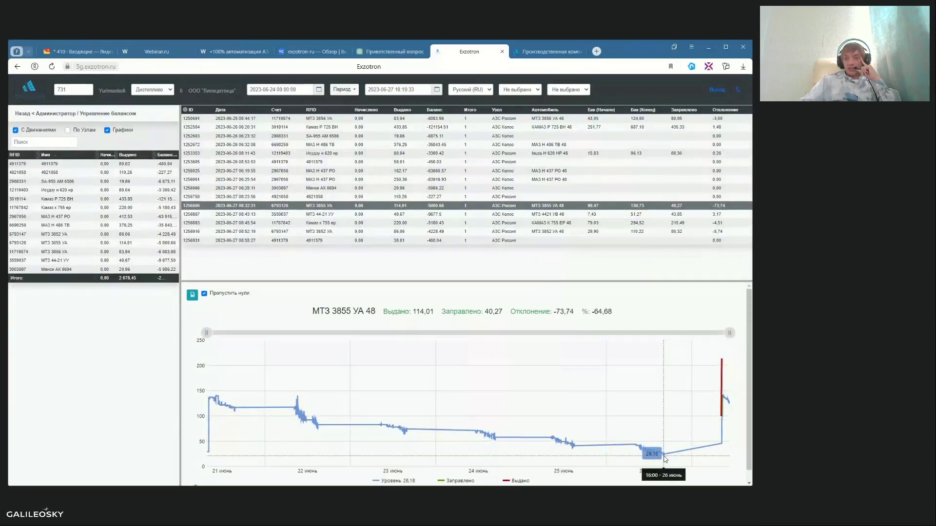
Recalculate the Заправлено value for Isuzu Н 620 НР 48 and examine the refuelling on its fuel chart
left_click(651, 154)
left_click(673, 153)
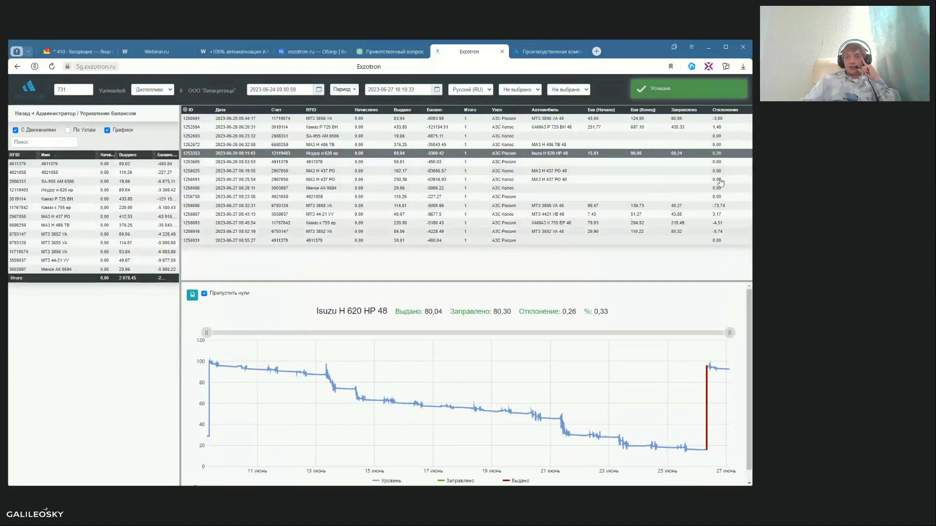
scroll(697, 390, "up", 2)
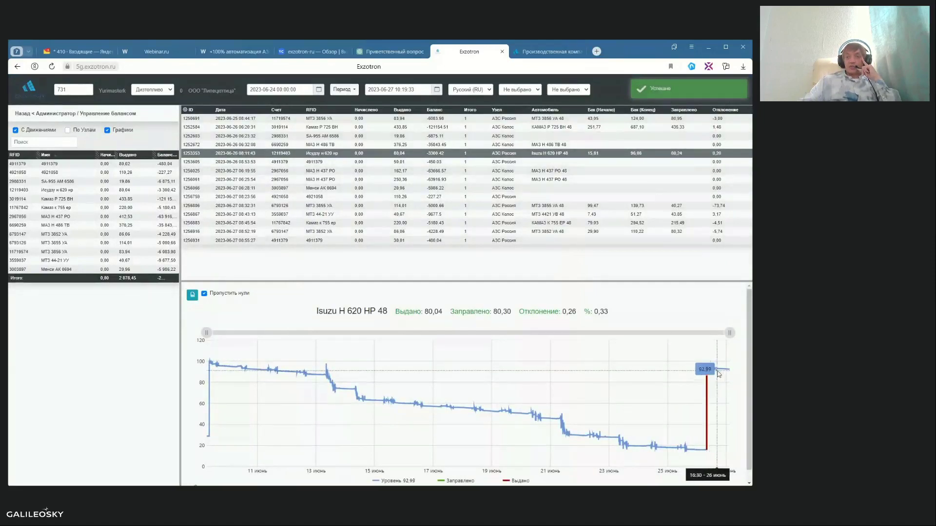
scroll(716, 374, "up", 3)
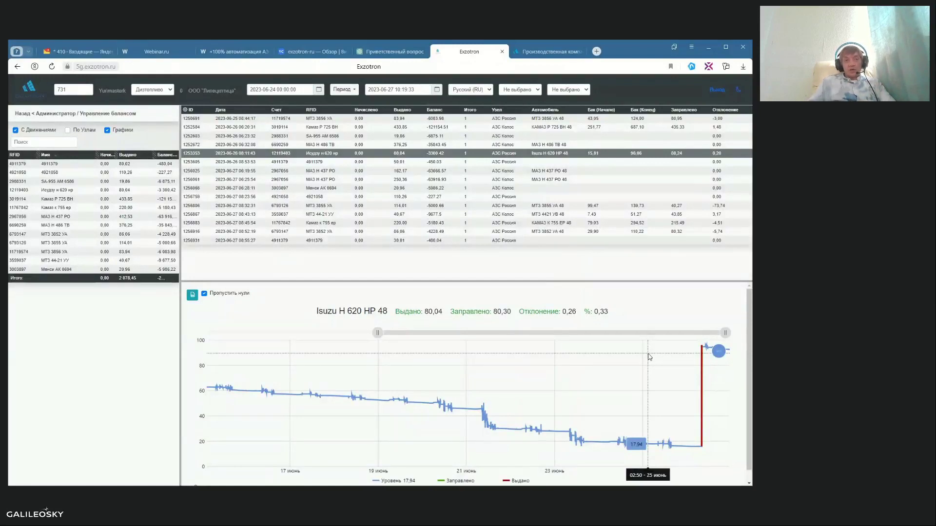
left_click(41, 114)
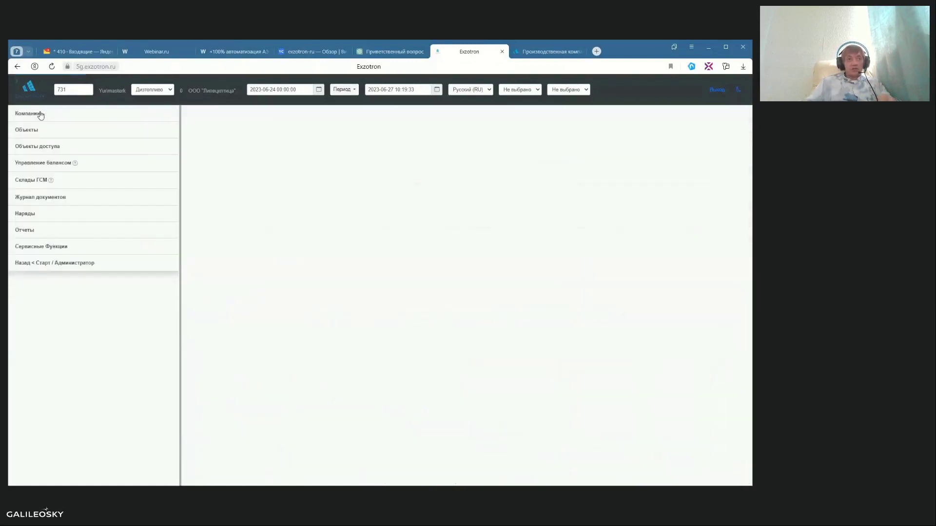
left_click(43, 116)
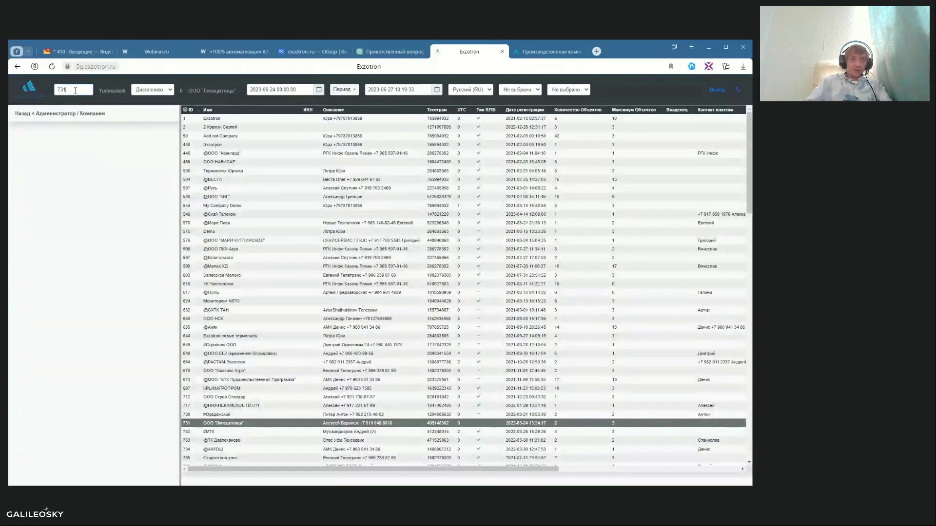
left_click(76, 90)
type("вест")
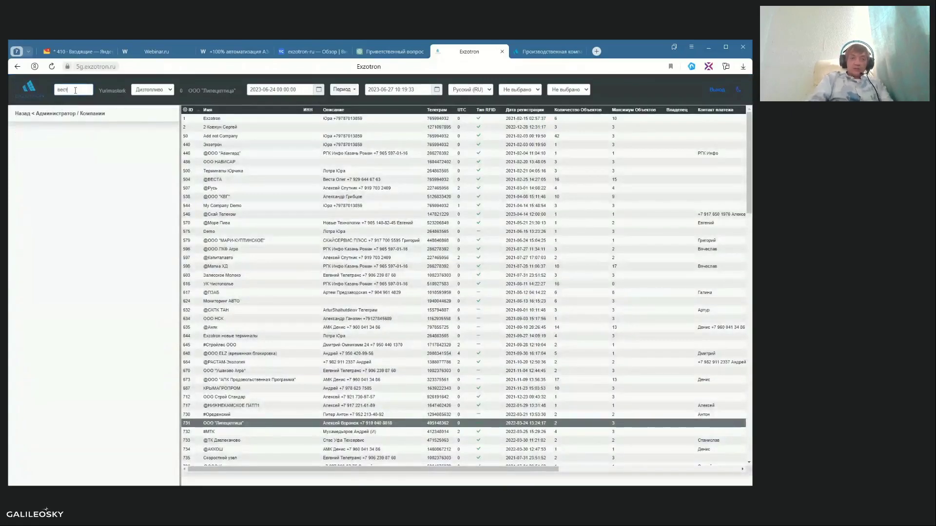
left_click(214, 121)
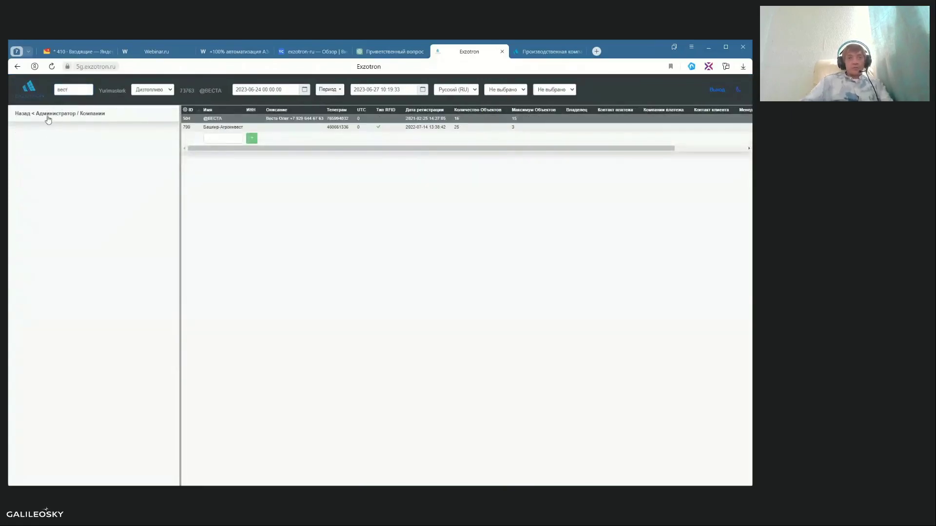
left_click(54, 116)
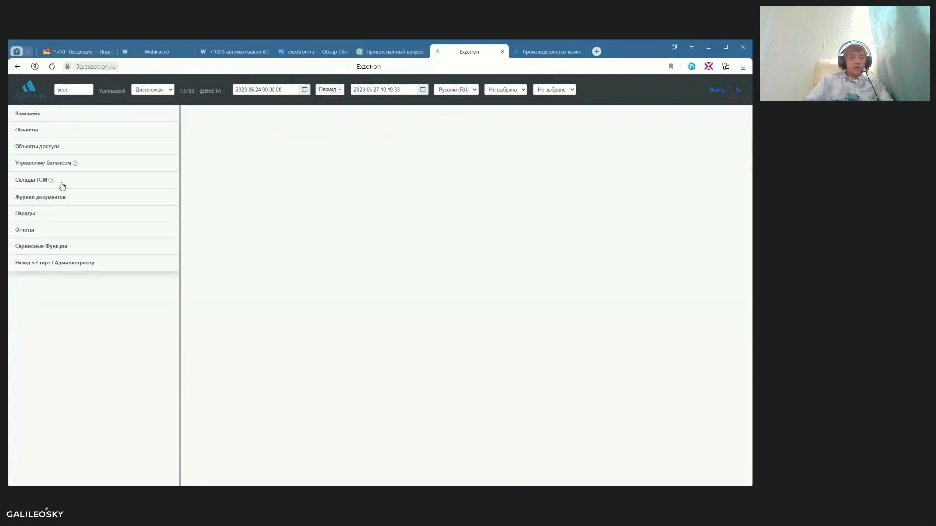
left_click(39, 248)
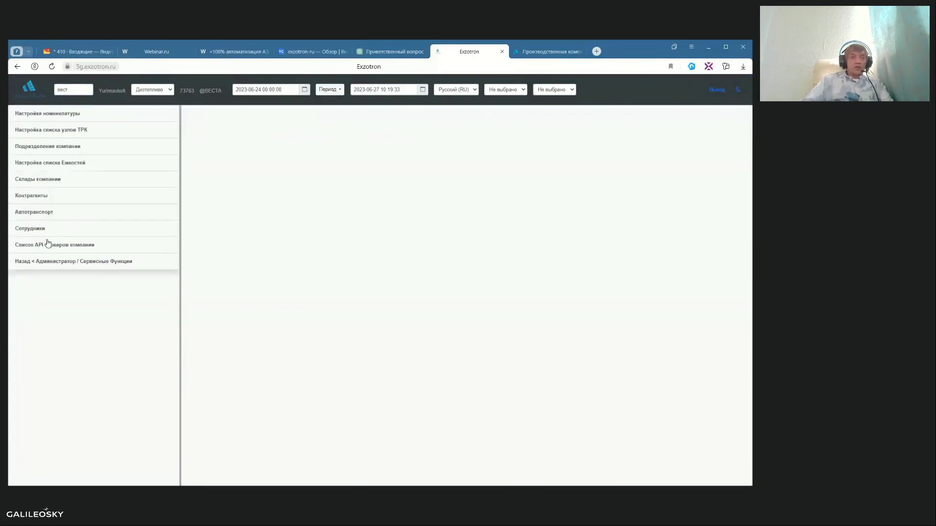
left_click(39, 180)
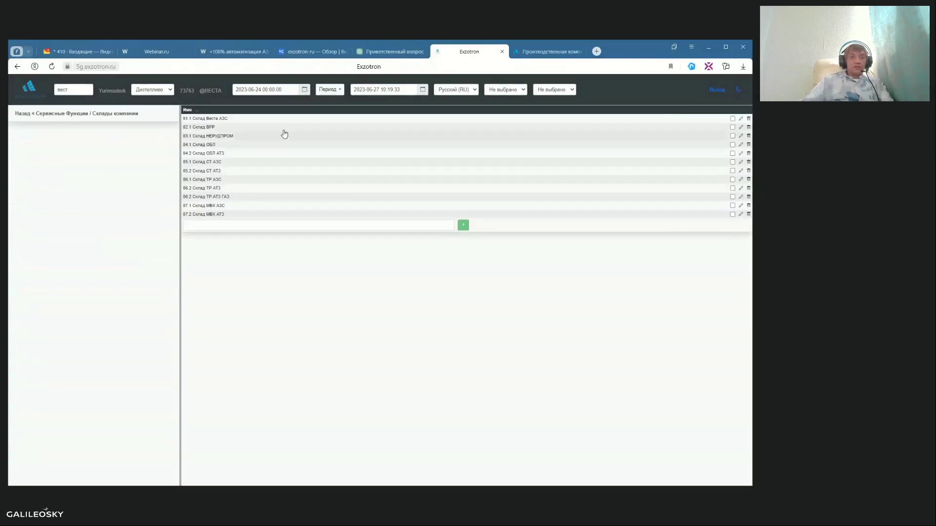
left_click(47, 114)
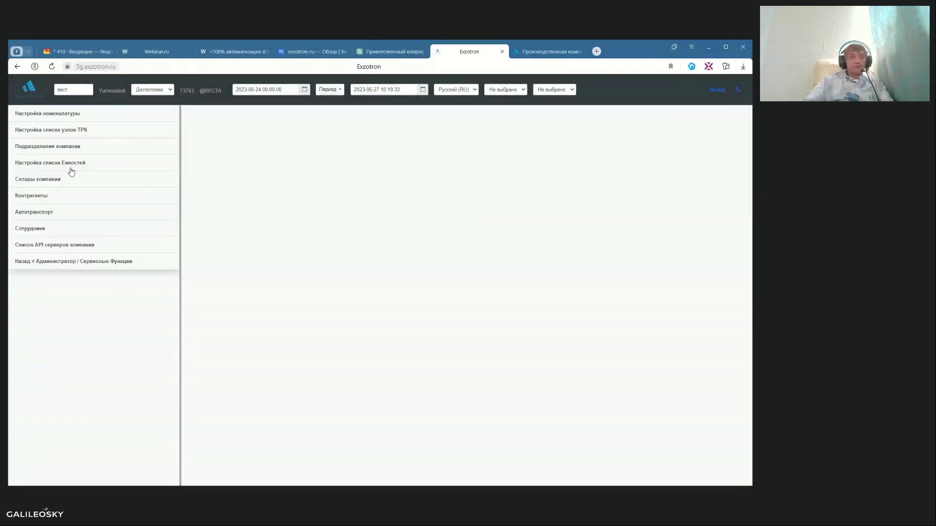
left_click(60, 132)
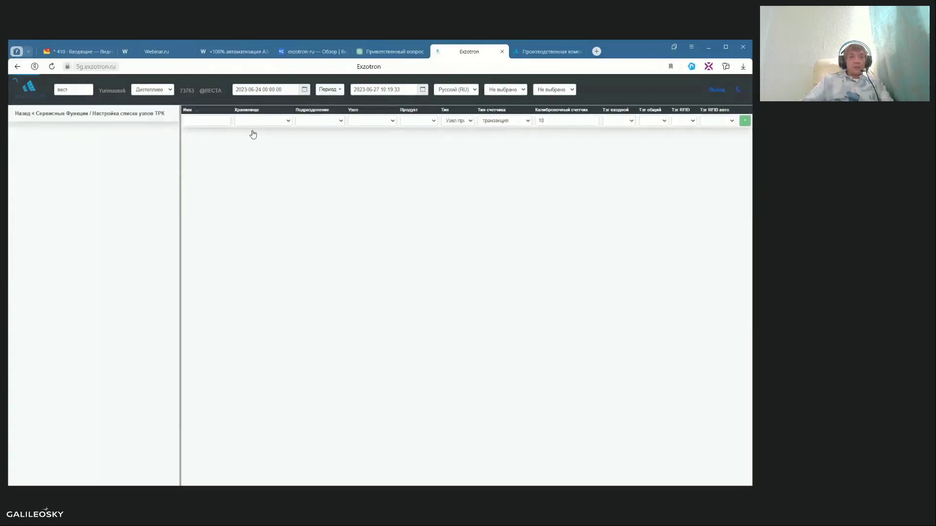
left_click_drag(178, 159, 172, 159)
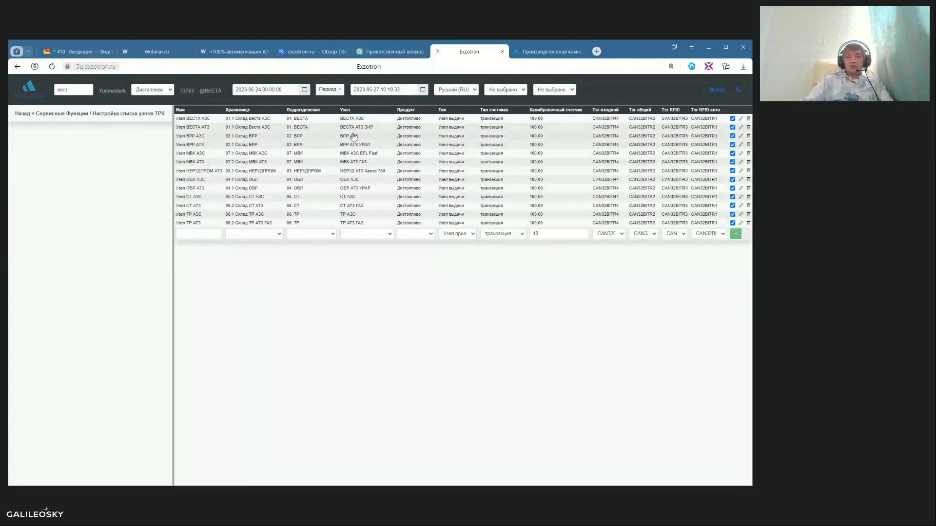
left_click(54, 114)
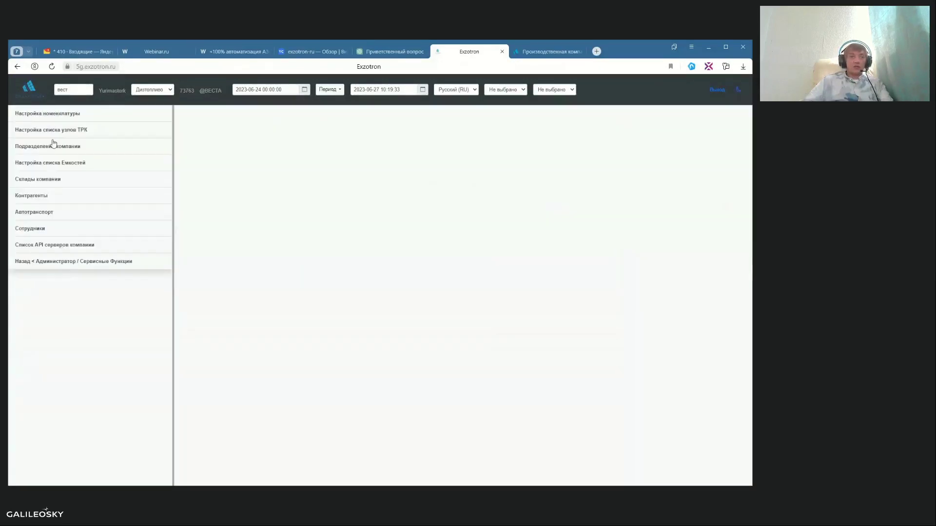
left_click(60, 164)
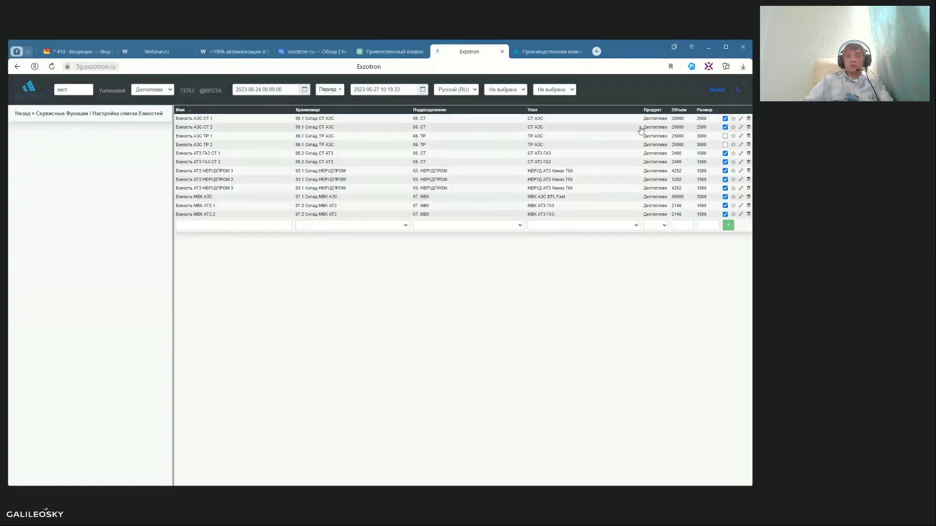
Open Склады ГСМ, group by По Узлам, and leave only 05.1 Склад СТ АЗС selected
left_click(30, 113)
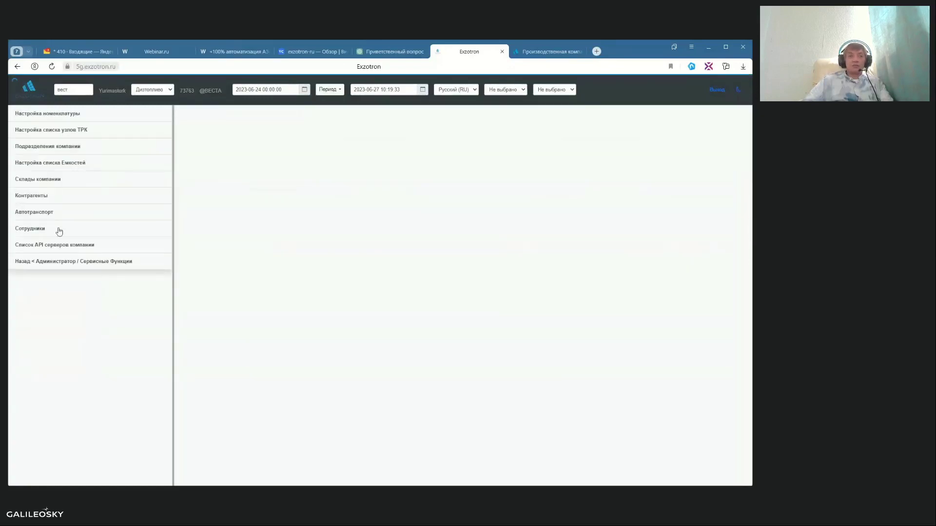
left_click(58, 274)
left_click(35, 182)
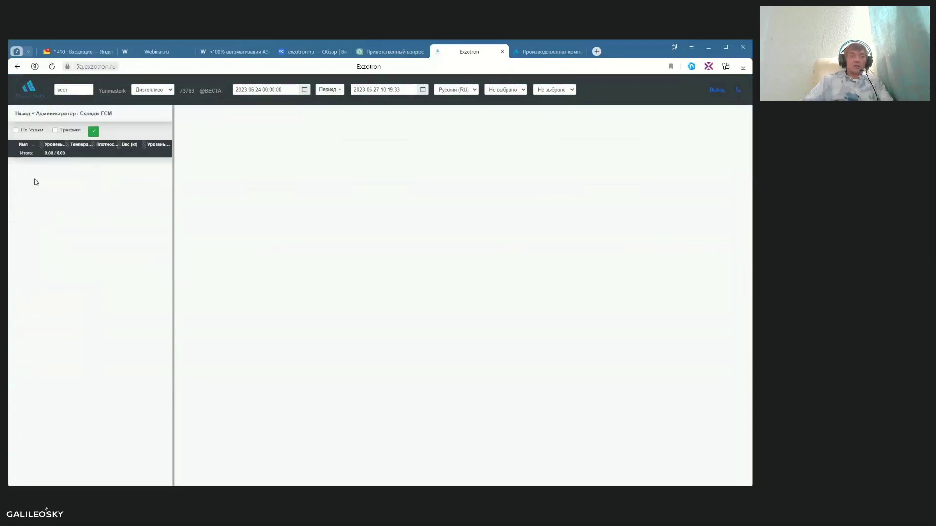
left_click(15, 131)
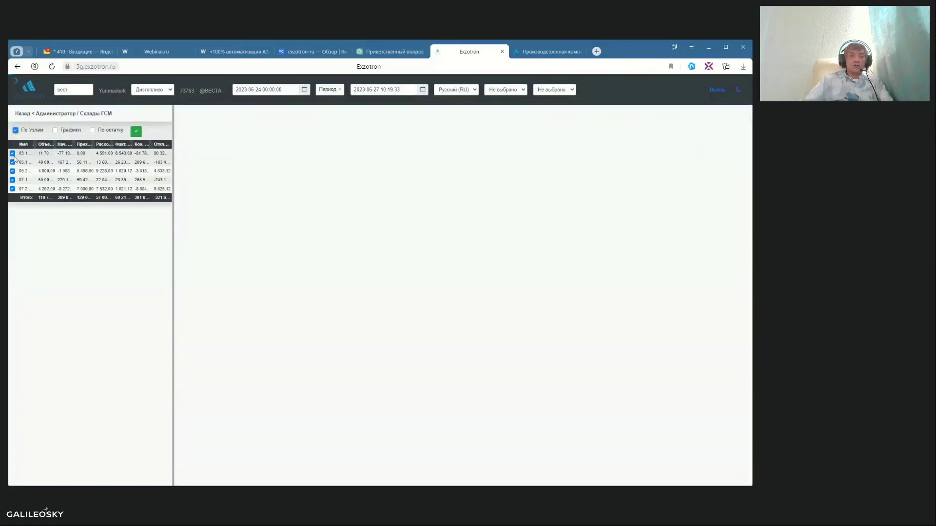
left_click(12, 154)
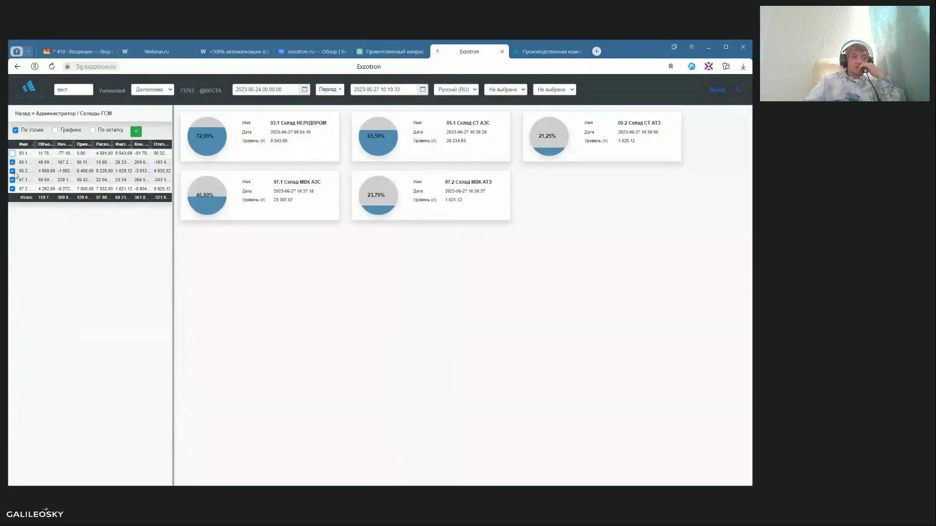
left_click(12, 171)
left_click(12, 180)
left_click(12, 189)
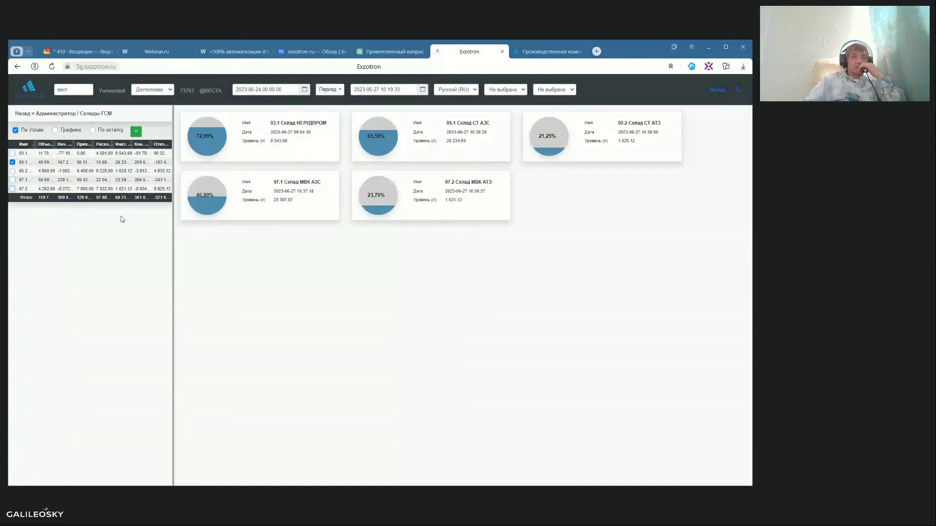
Widen the warehouse table and display the Графики chart of 05.1 Склад СТ АЗС with По остатку enabled
left_click_drag(172, 221, 286, 221)
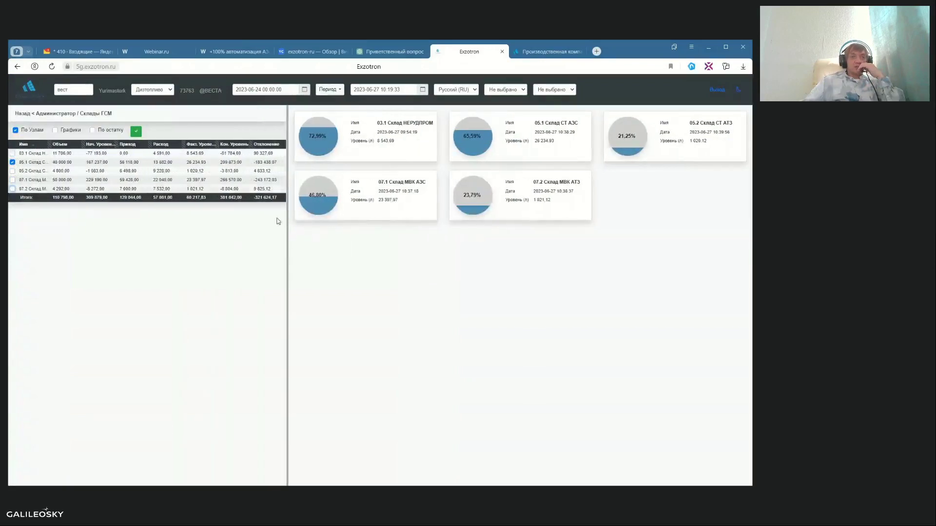
left_click(55, 130)
left_click(215, 131)
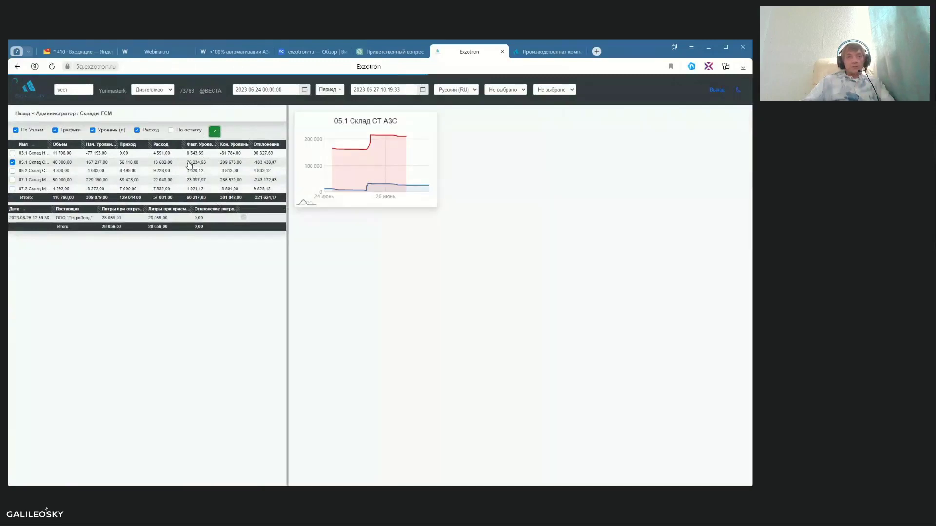
left_click(171, 130)
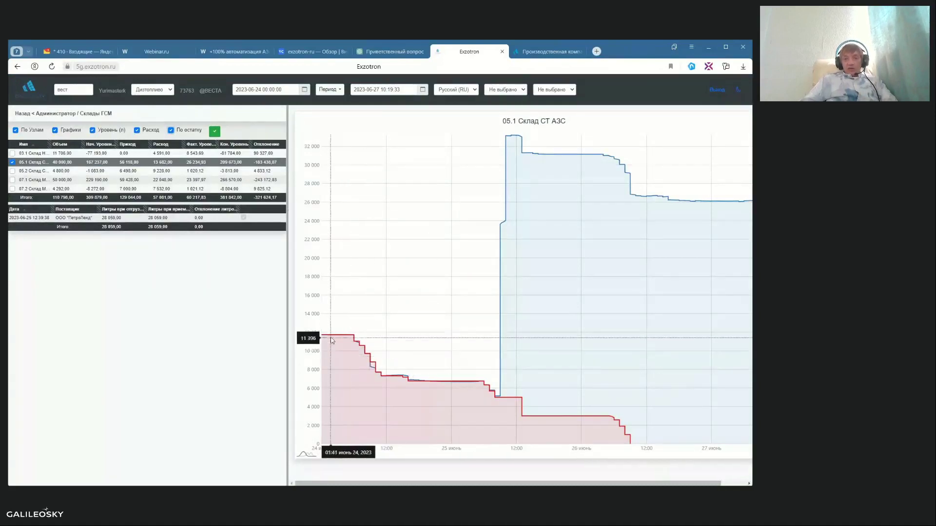
Set the end date of the period to 2023-06-24 for the 05.1 Склад СТ АЗС chart
left_click(422, 90)
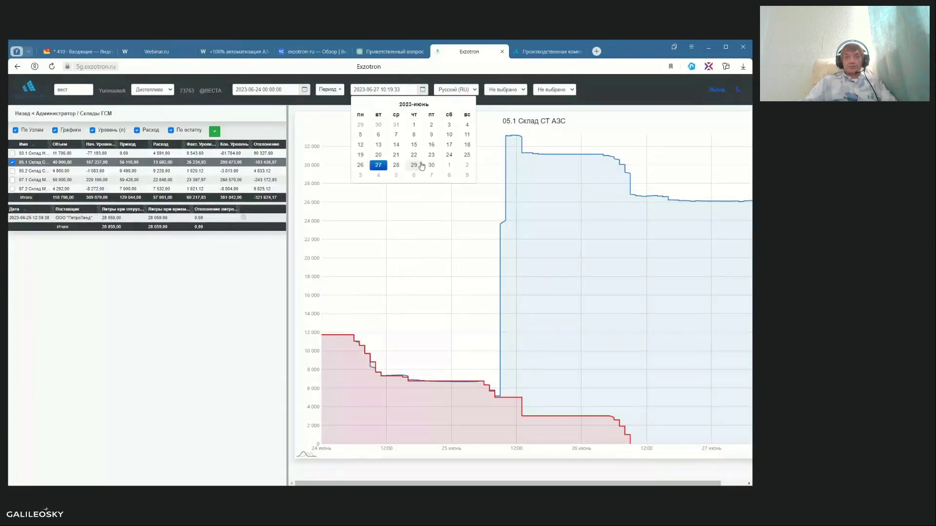
left_click(449, 155)
left_click(397, 126)
left_click(428, 122)
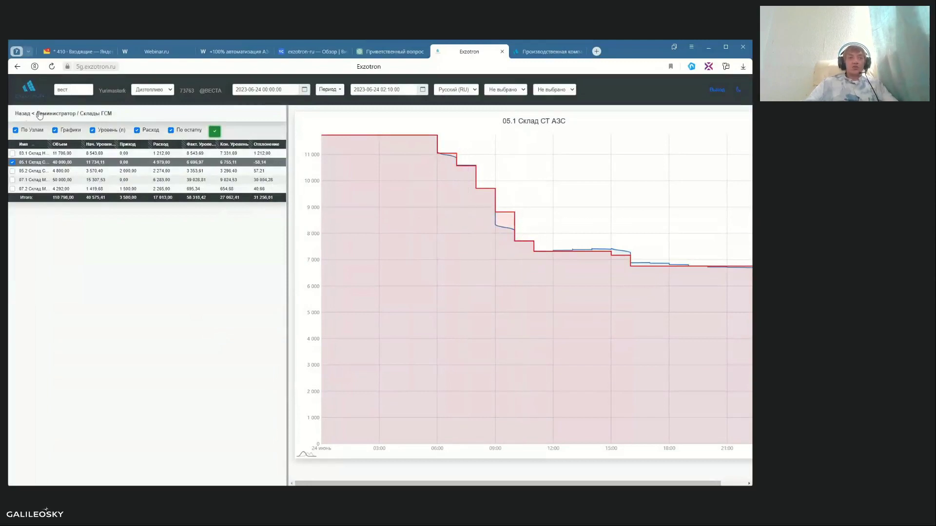
Turn off По Узлам, enable Графики, and view the level charts of the individual tanks
left_click(16, 131)
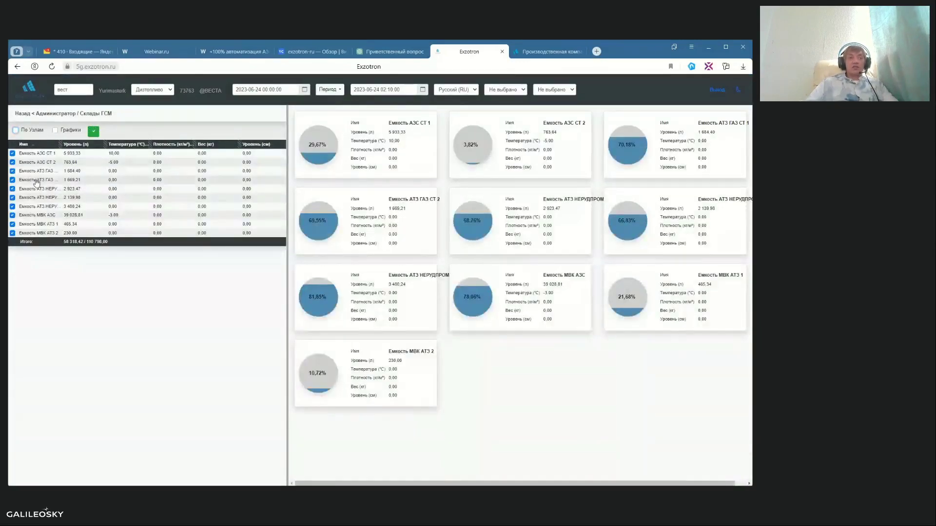
left_click(34, 171)
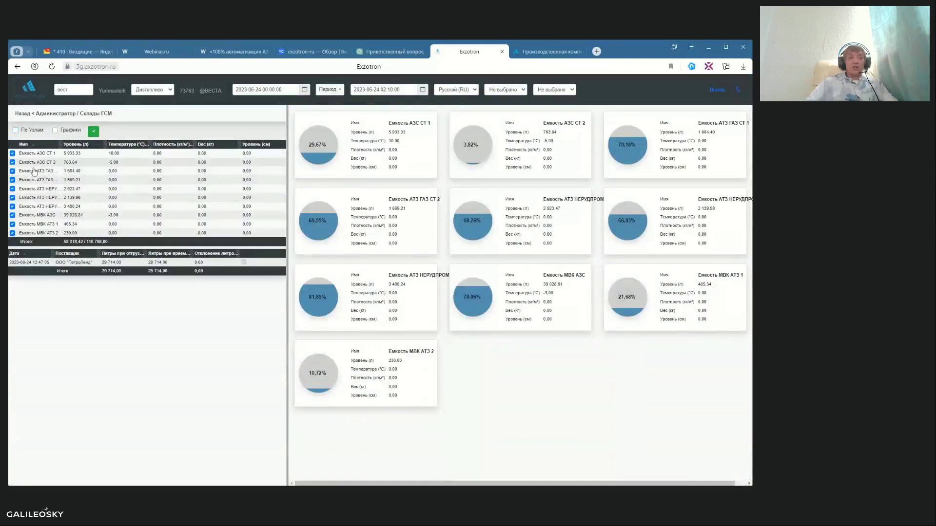
left_click(56, 130)
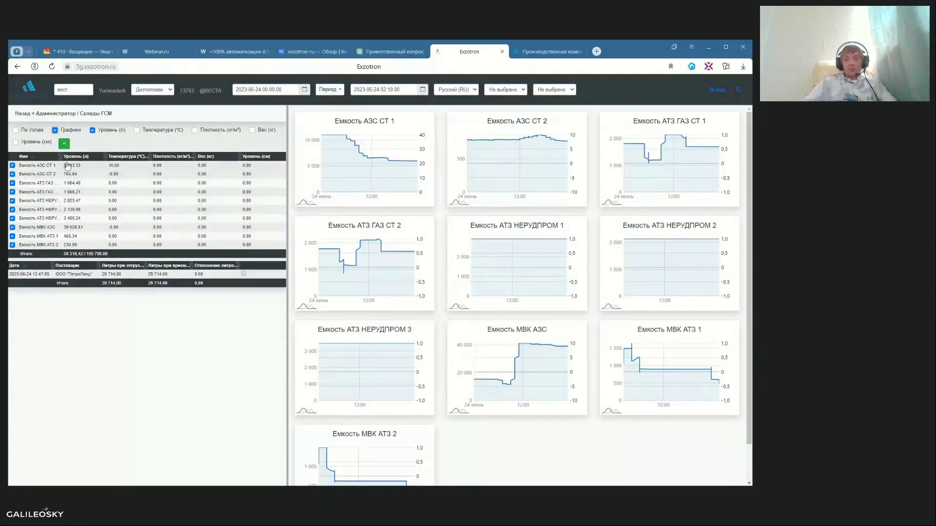
left_click(32, 115)
left_click(40, 115)
left_click(72, 90)
type("ван")
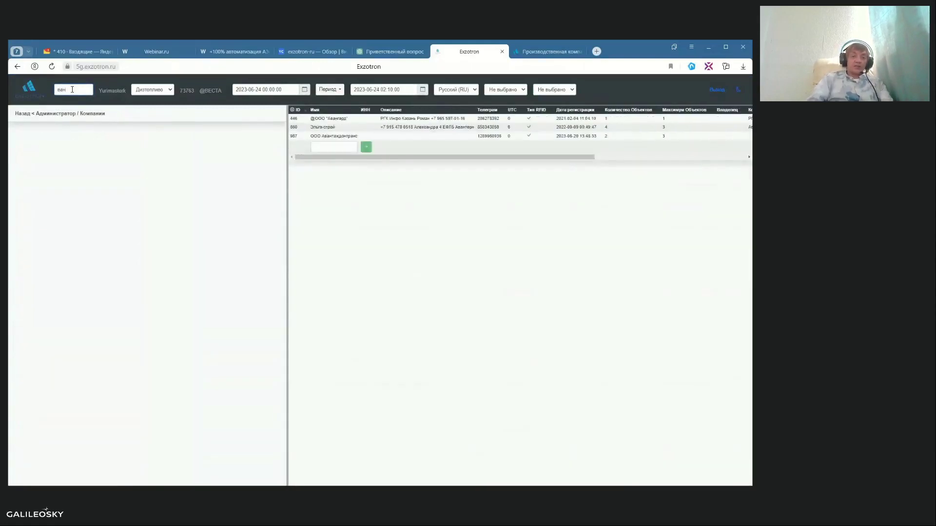
type("а")
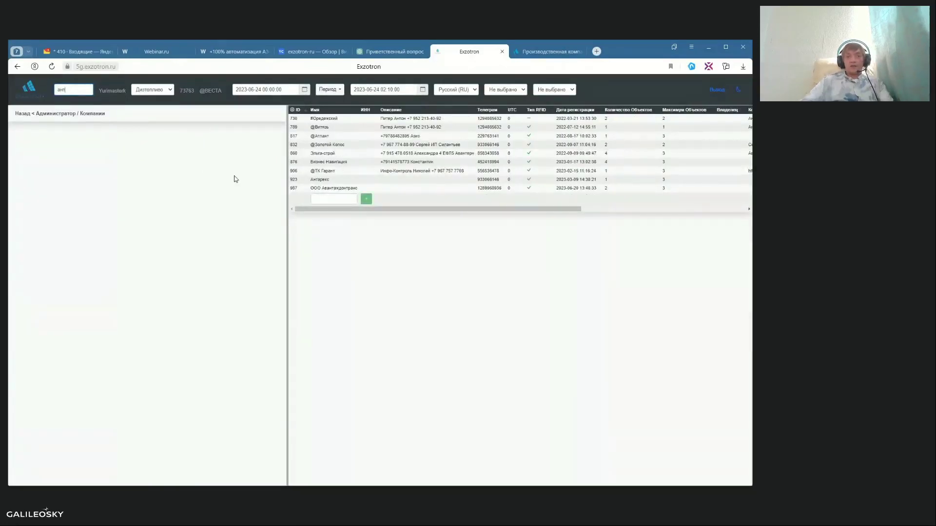
type("нт")
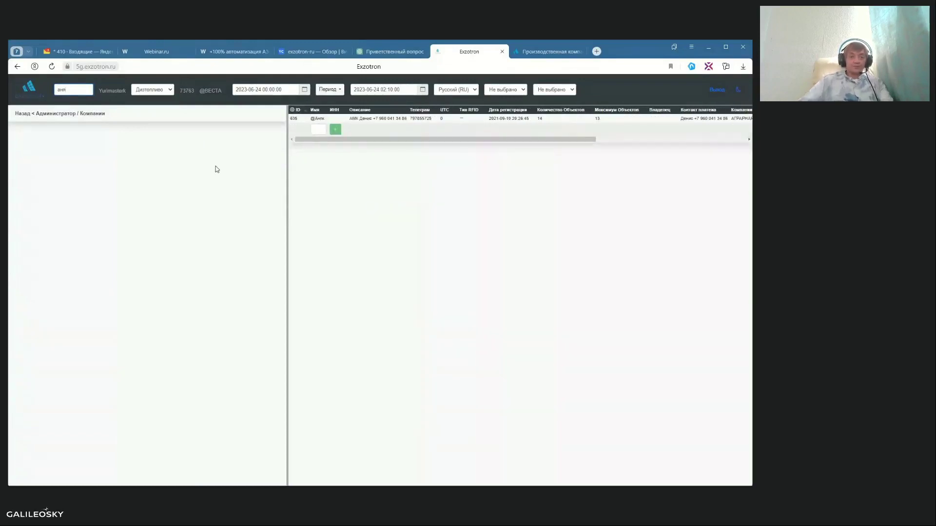
left_click(379, 120)
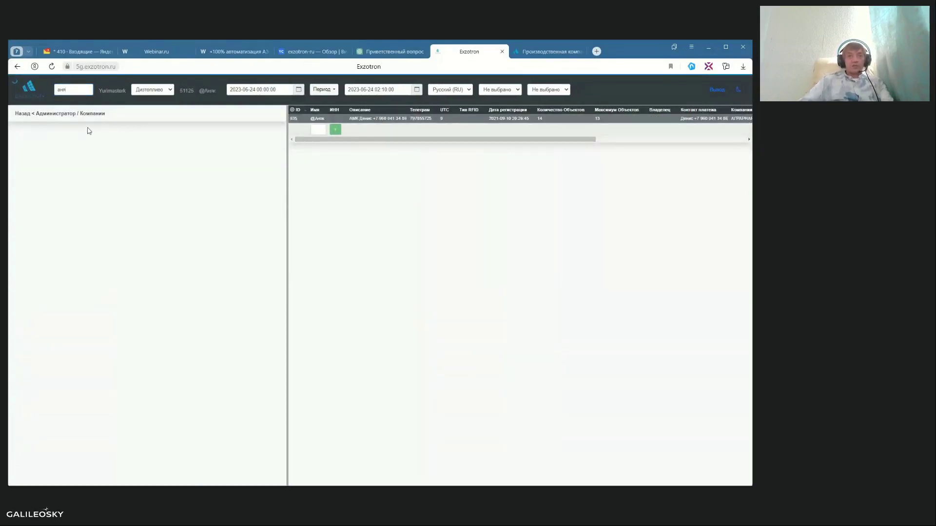
left_click(42, 118)
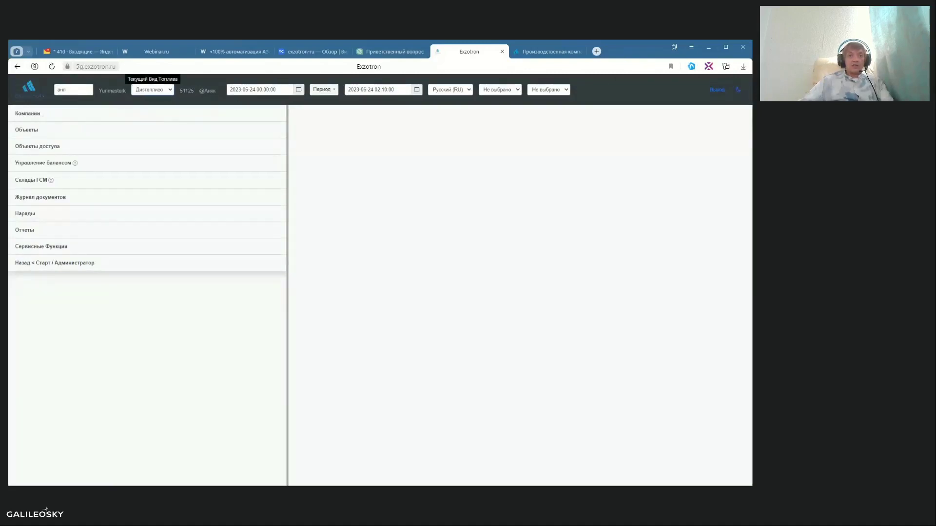
left_click(152, 90)
left_click(150, 115)
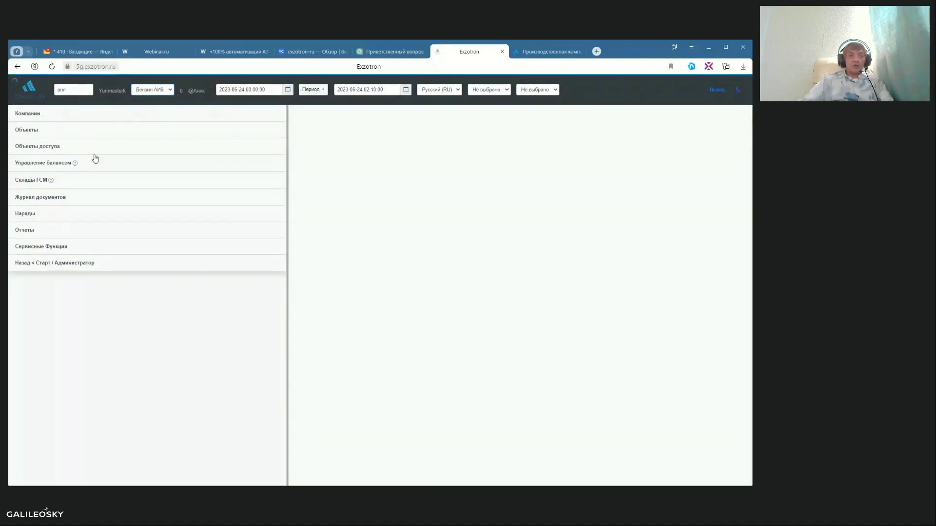
left_click(36, 164)
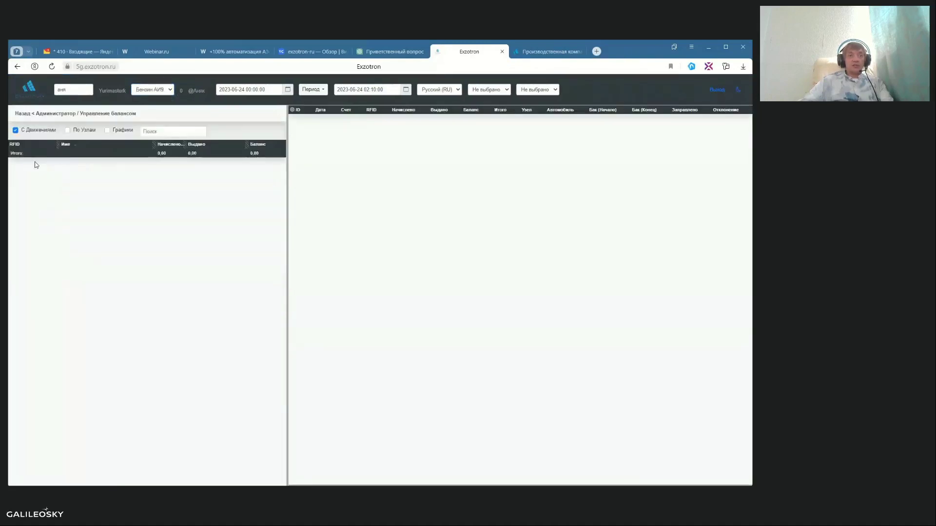
left_click(287, 90)
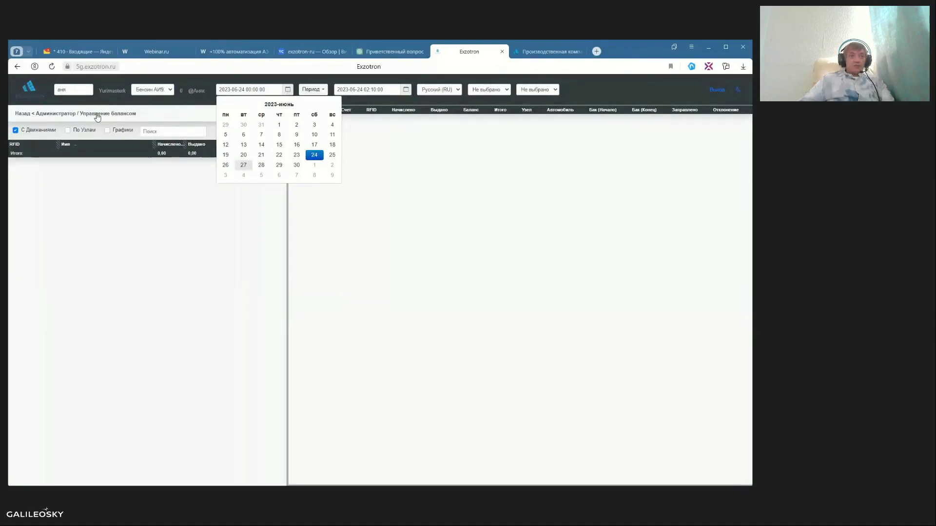
left_click(279, 125)
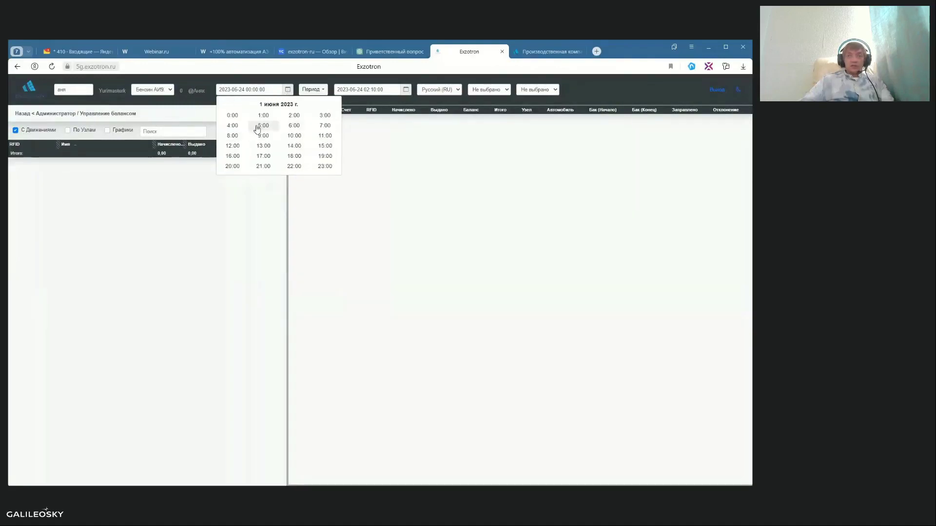
left_click(233, 117)
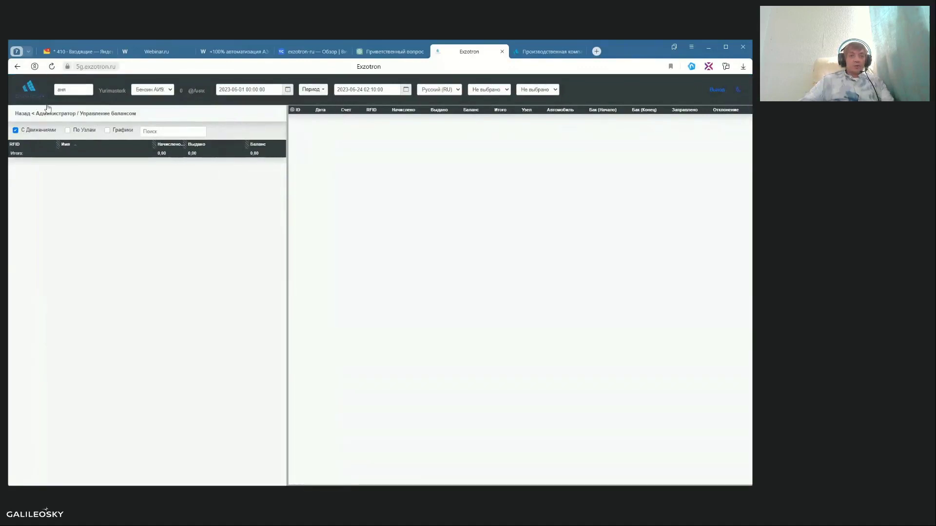
Reload the page and try reopening Управление балансом to get the balance data
left_click(52, 66)
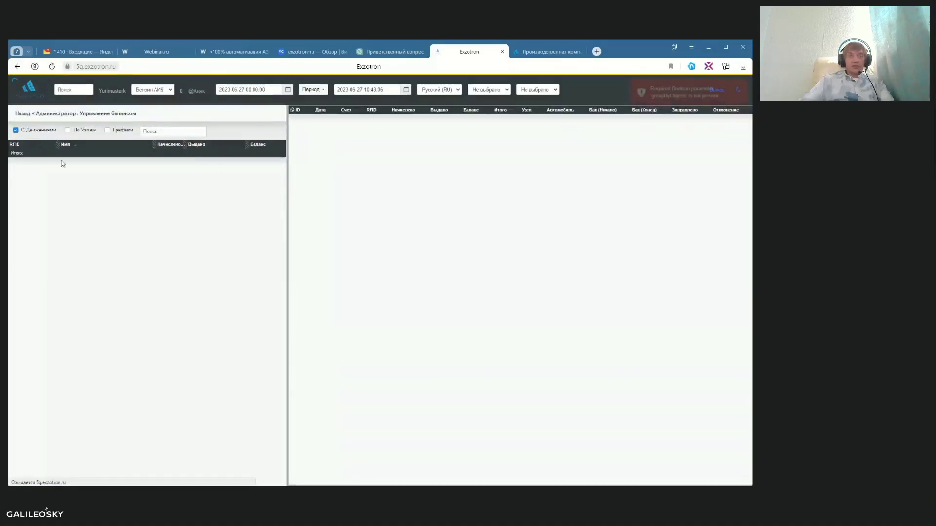
left_click(43, 113)
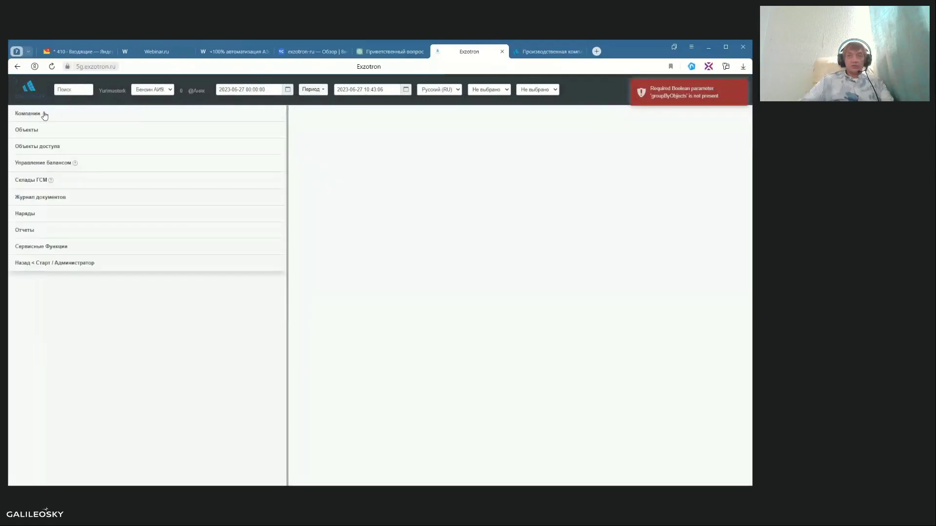
left_click(40, 166)
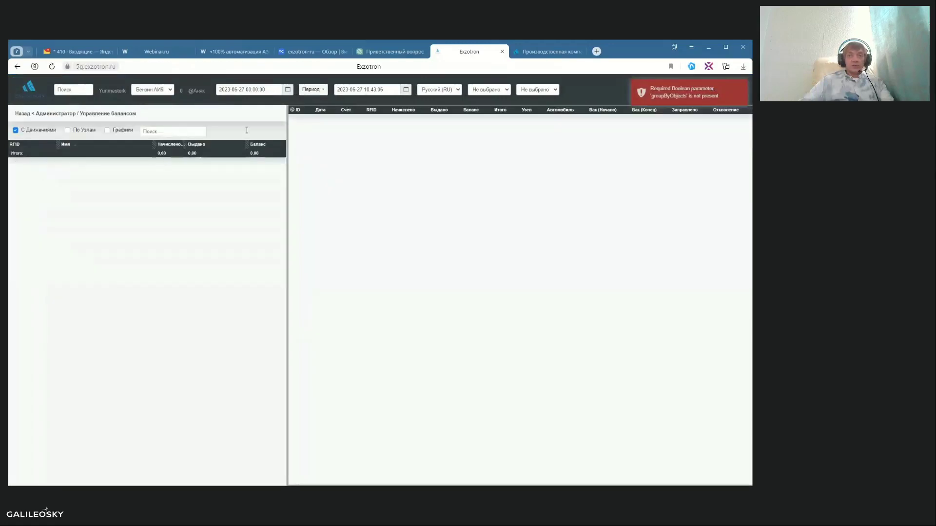
left_click(48, 114)
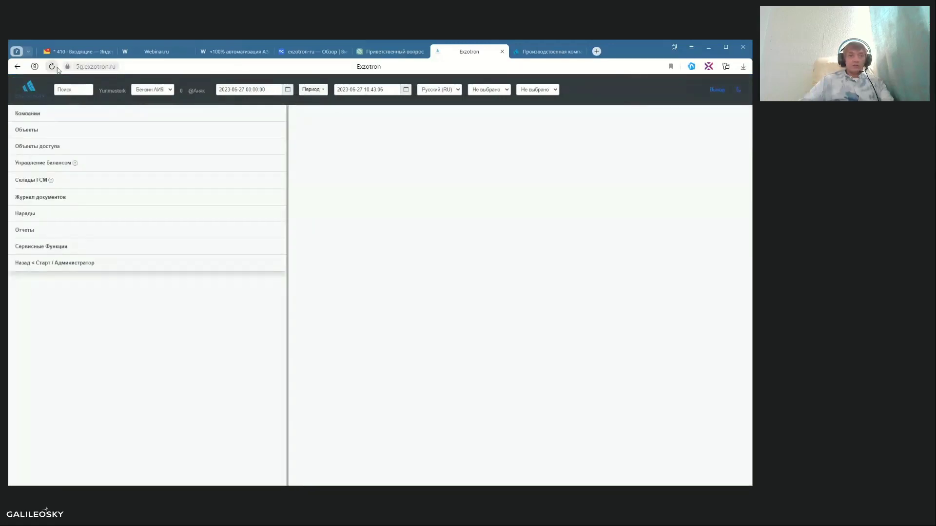
left_click(52, 67)
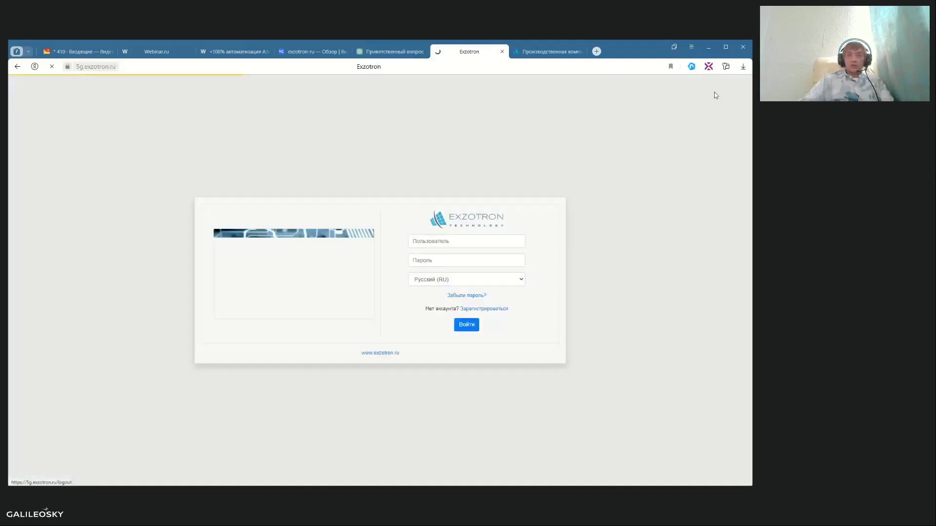
left_click(466, 325)
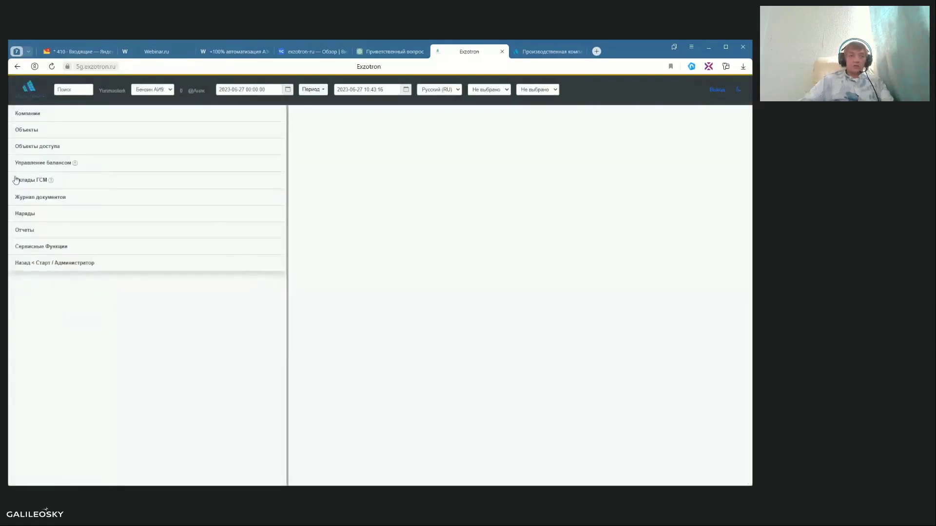
left_click(35, 165)
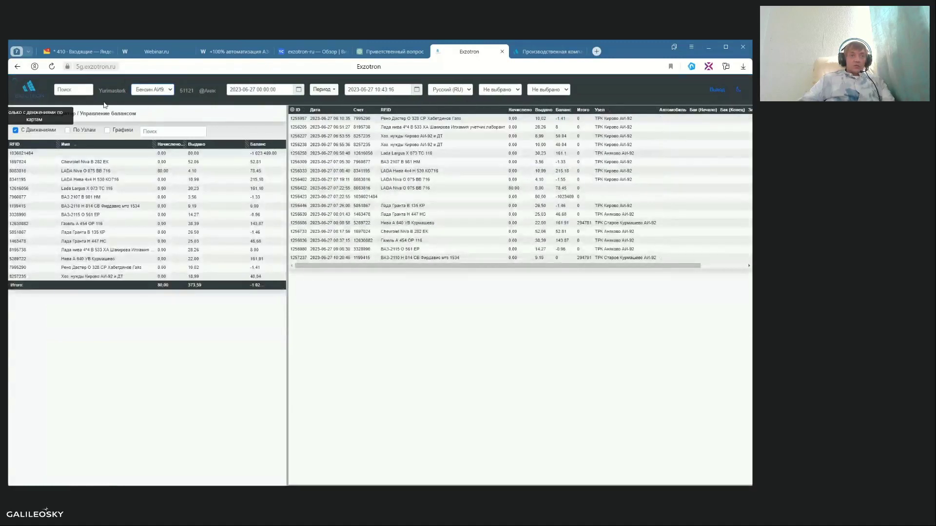
left_click(299, 90)
left_click(290, 126)
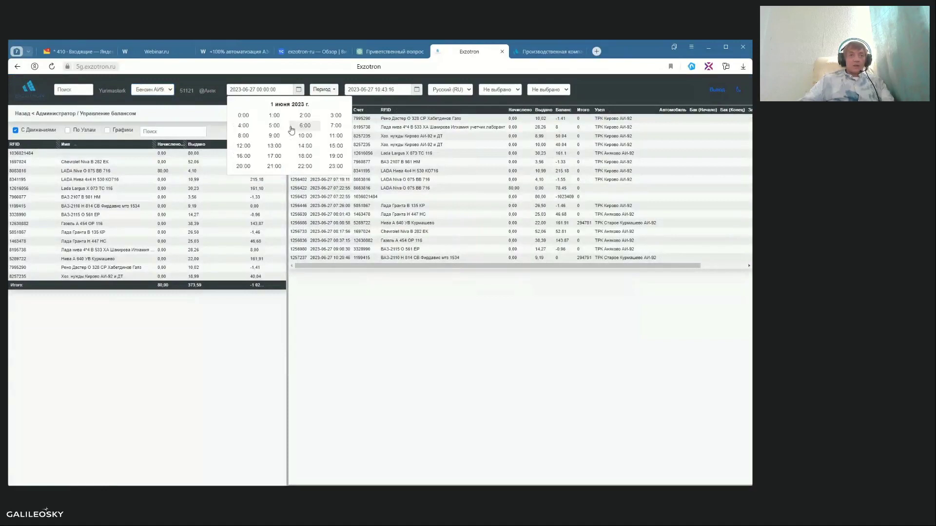
left_click(246, 117)
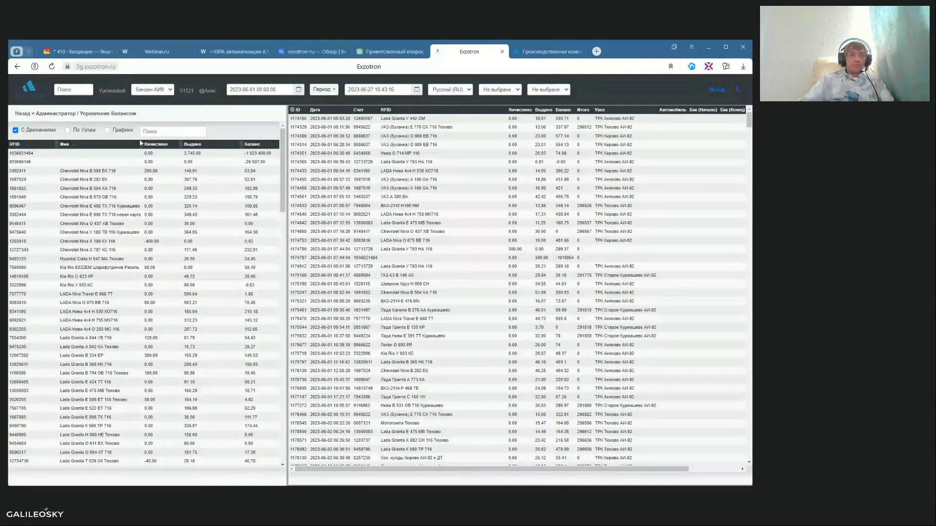
scroll(116, 274, "down", 3)
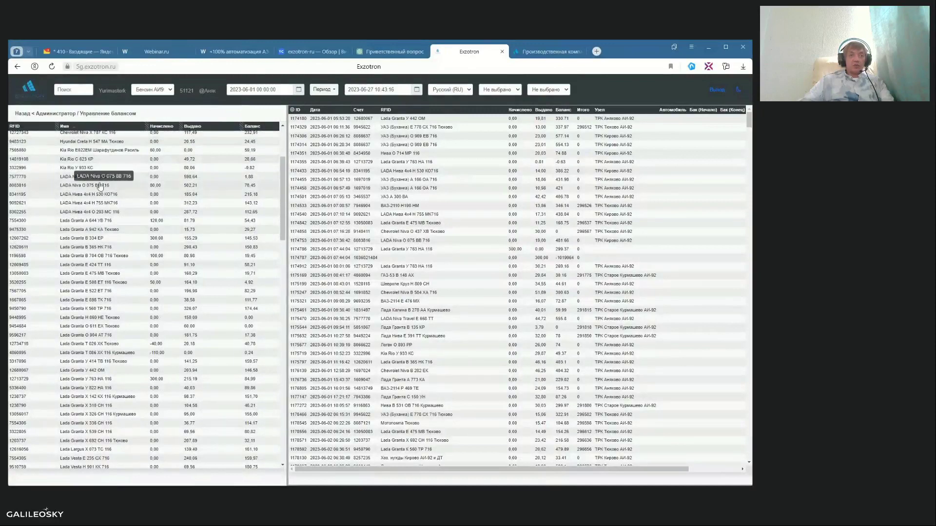
scroll(110, 225, "up", 3)
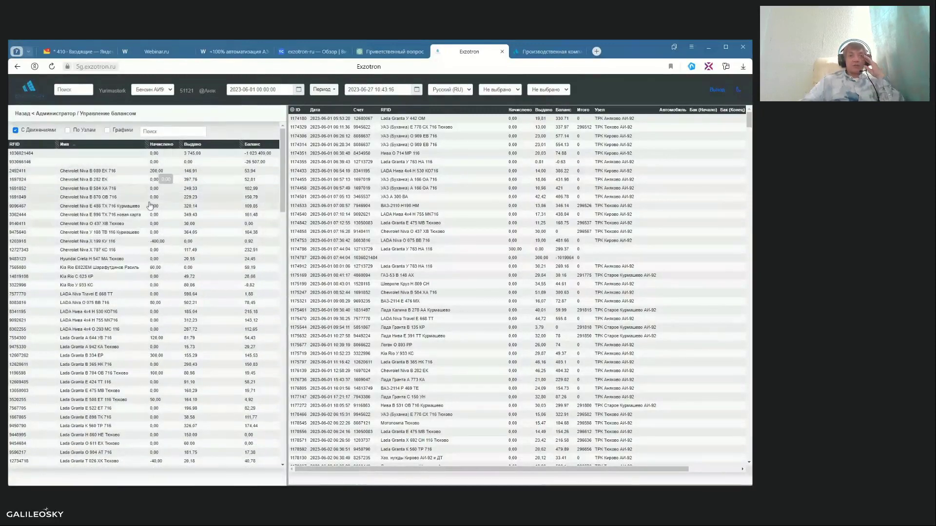
Show the balance movements of one Chevrolet Niva card, two Lada Granta cards and one LADA Нива 4x4 card in turn
left_click(169, 251)
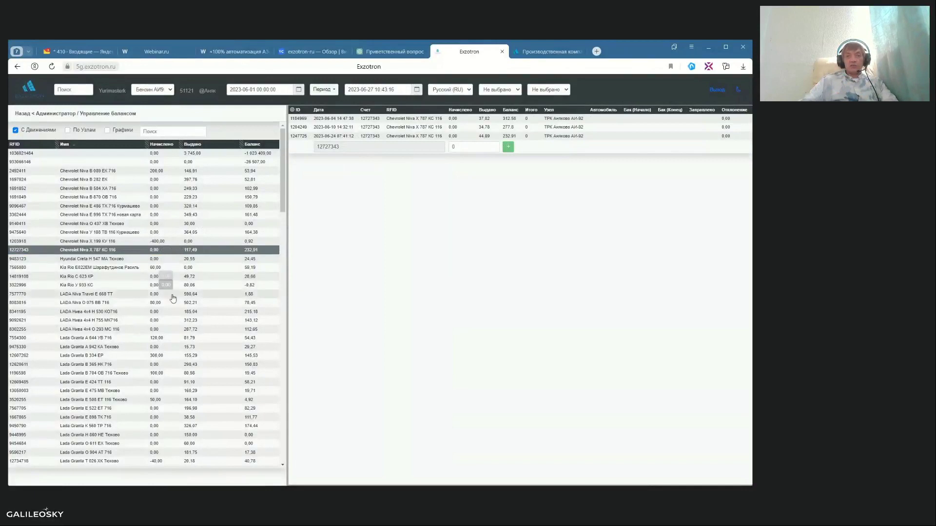
left_click(169, 339)
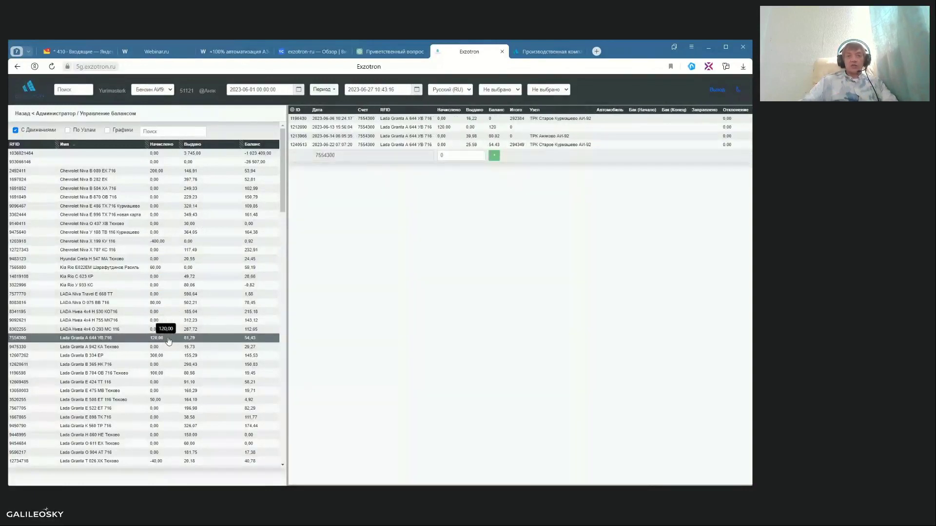
left_click(156, 367)
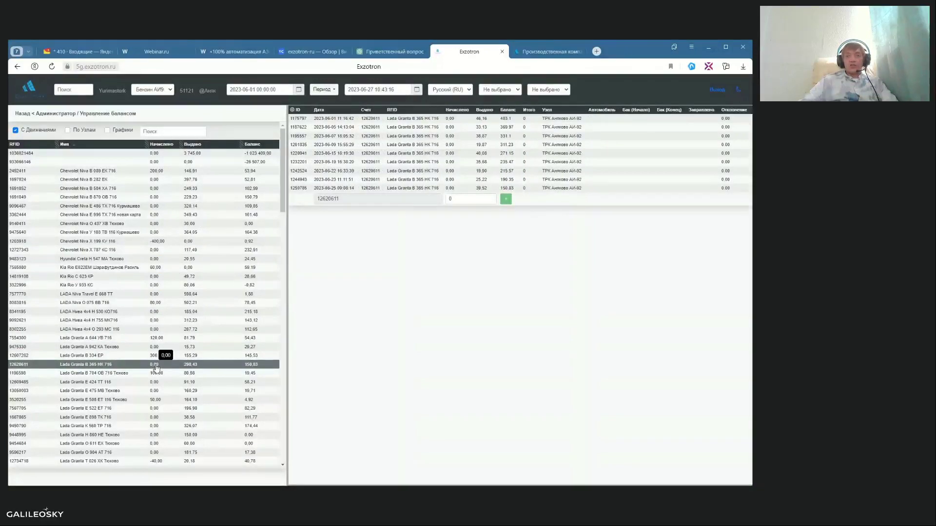
left_click(162, 332)
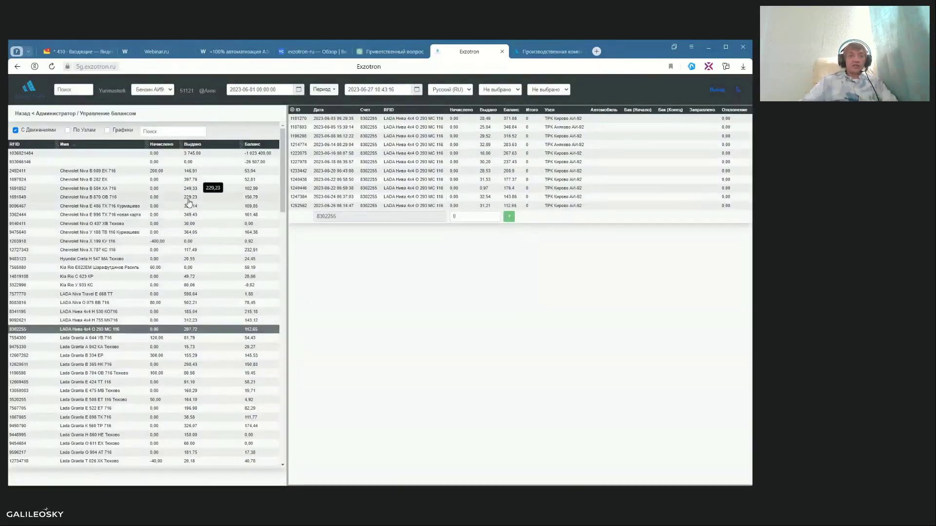
Fill in an accrual of 100 for the first Chevrolet Niva card in the list and clear the quantity without adding it
left_click(189, 170)
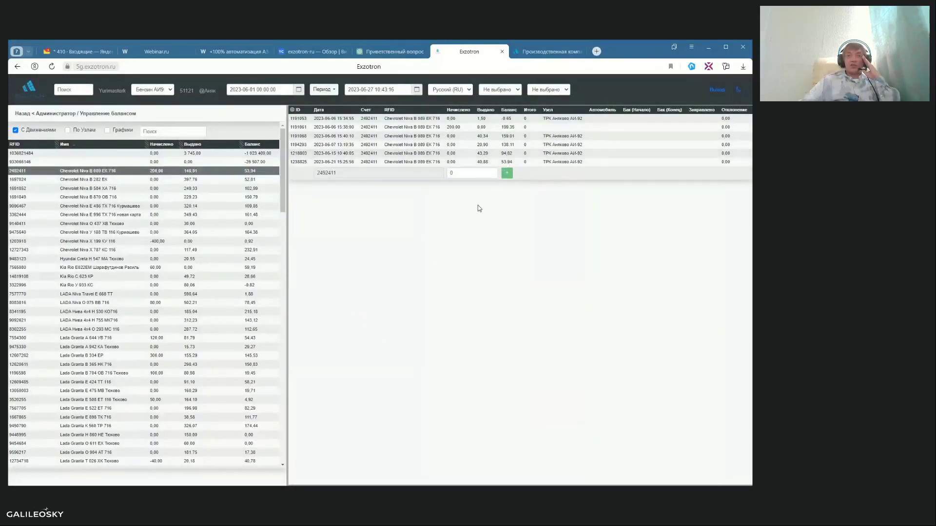
left_click(458, 174)
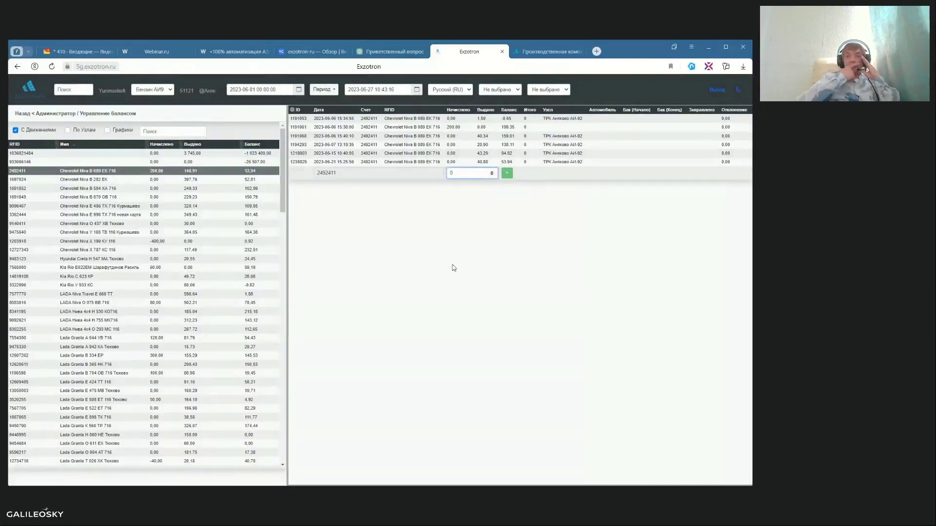
type("100")
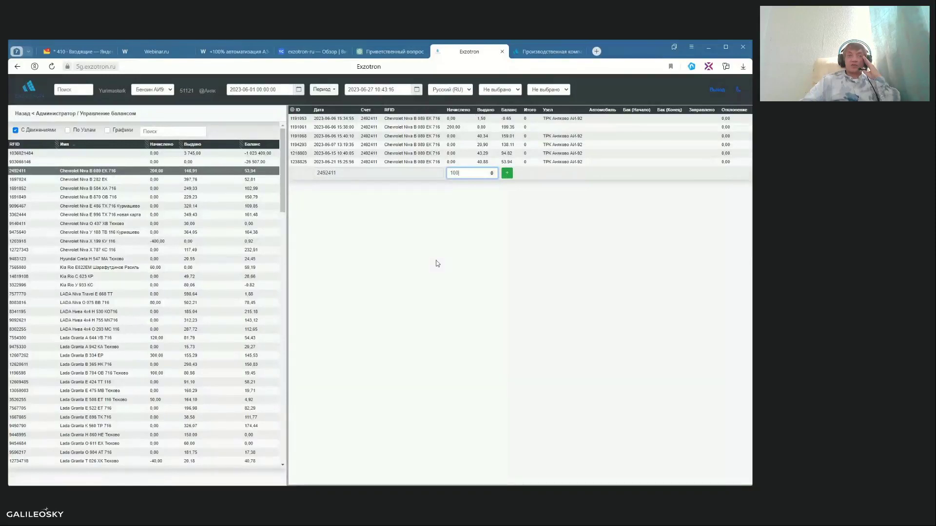
key("BackSpace")
key("BackSpace")
key("BackSpace")
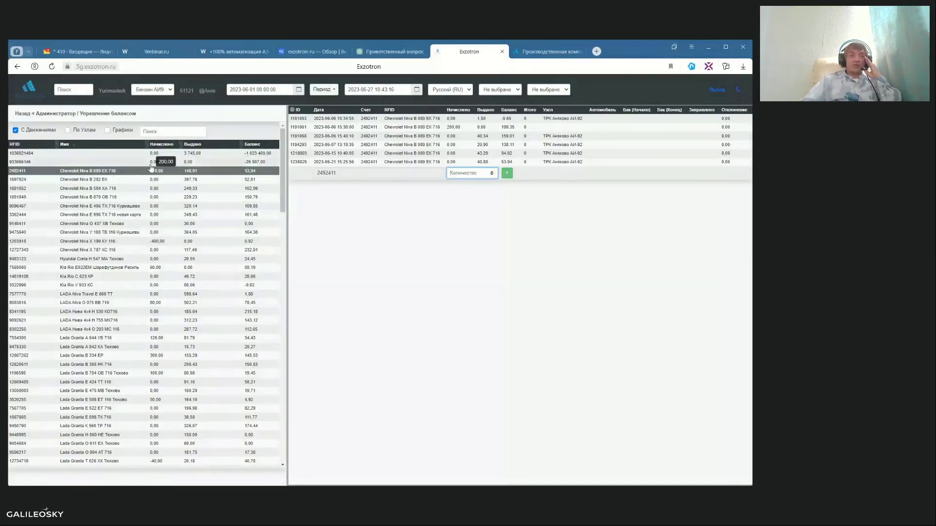
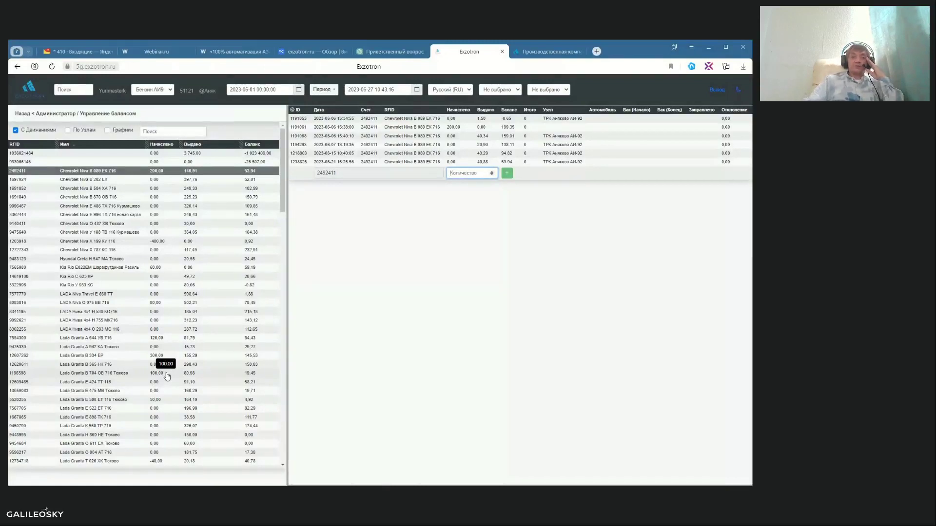
Show the balance movements of a Lada Granta Тюково card further down the list and return to the list's start
left_click(135, 349)
scroll(136, 353, "down", 5)
left_click(132, 324)
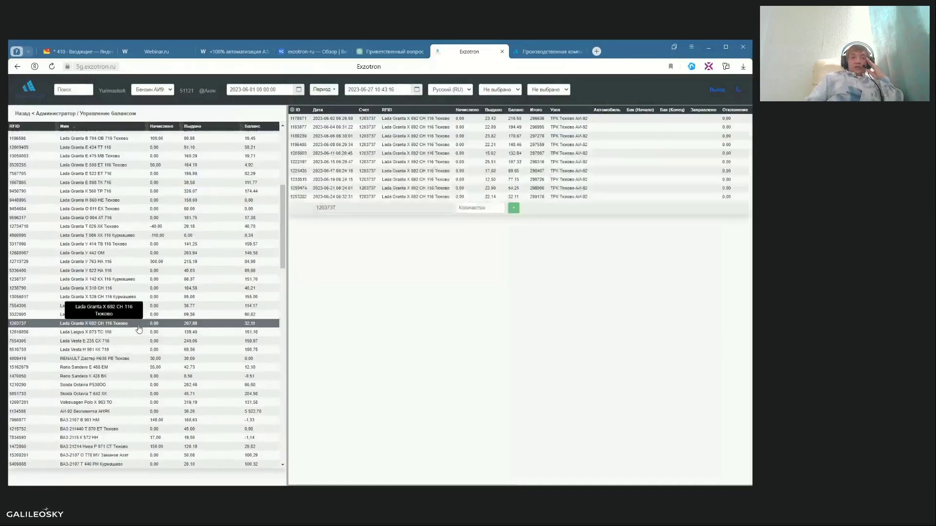
scroll(131, 325, "up", 6)
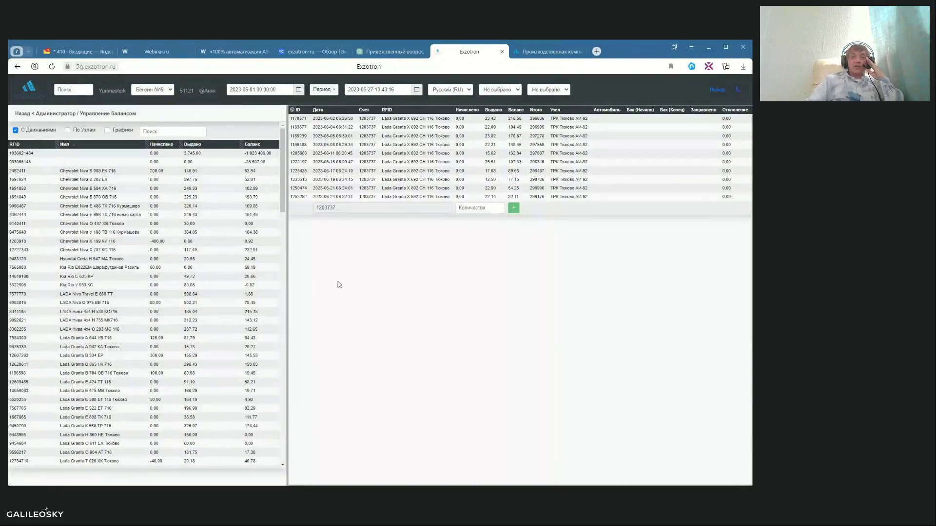
Open Объекты доступа from the Администратор section and widen the table area to show all its columns
left_click(36, 114)
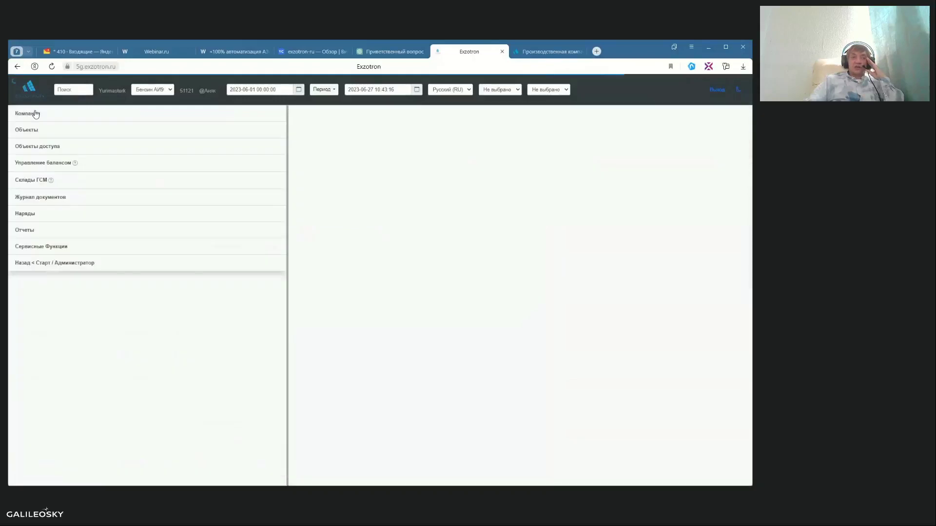
left_click(45, 146)
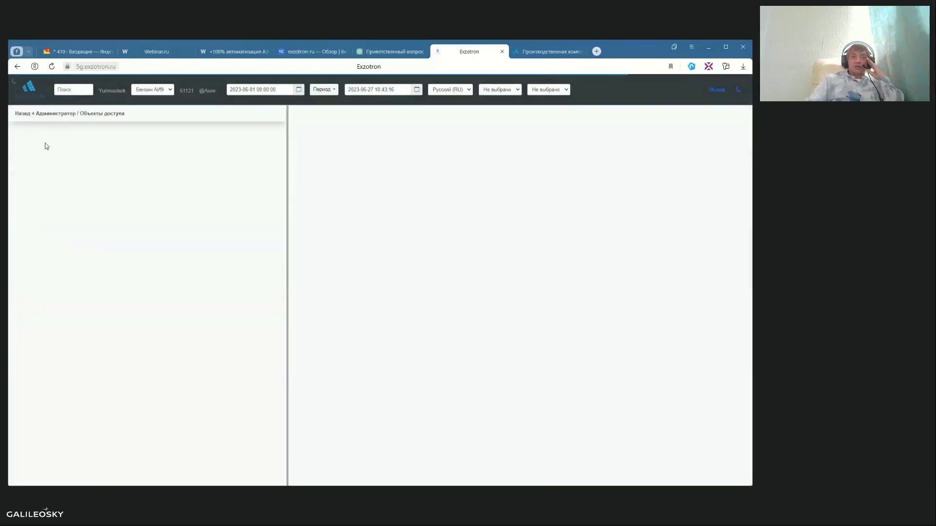
left_click_drag(286, 135, 129, 134)
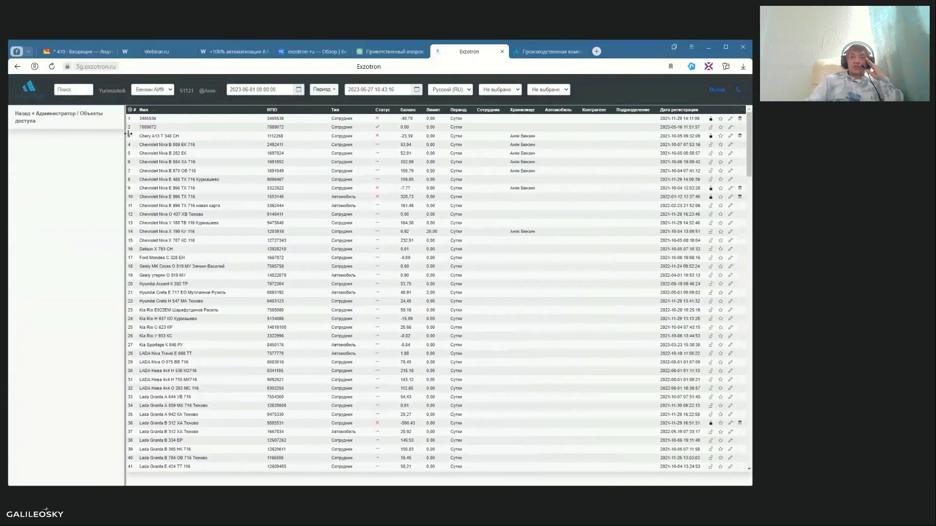
Try a daily limit of 100 on the Chevrolet Niva Тюково access object in row 12 and cancel the edit
left_click(731, 216)
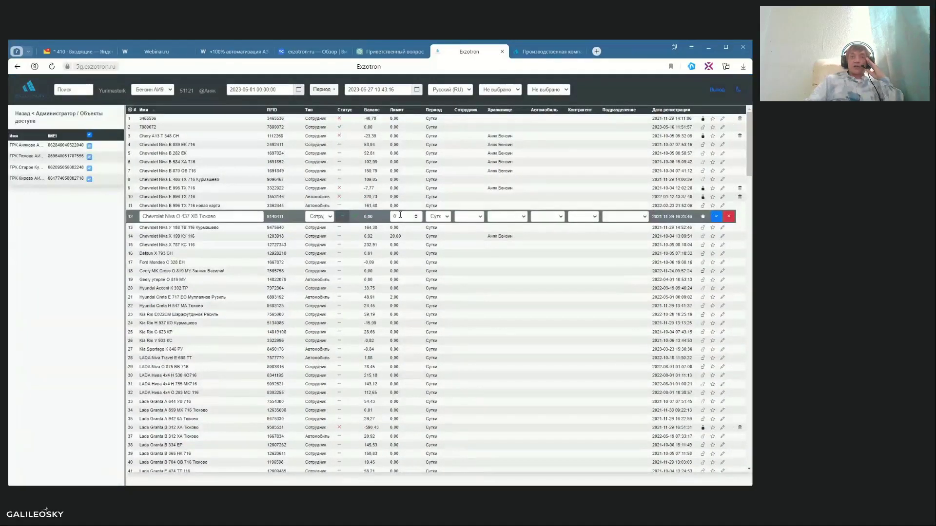
type("100")
left_click(449, 220)
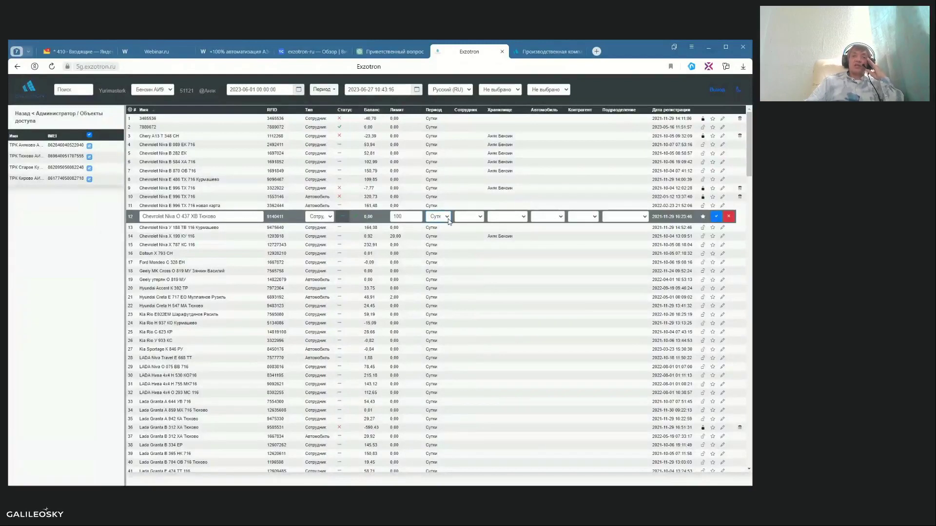
left_click(728, 216)
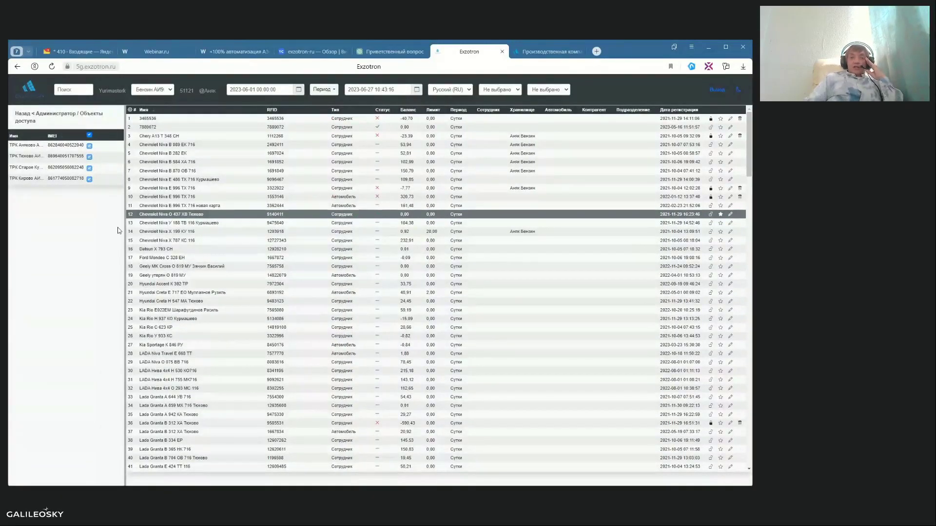
Return to Управление балансом and widen the card list so its names and balances are readable
left_click(49, 119)
left_click(43, 164)
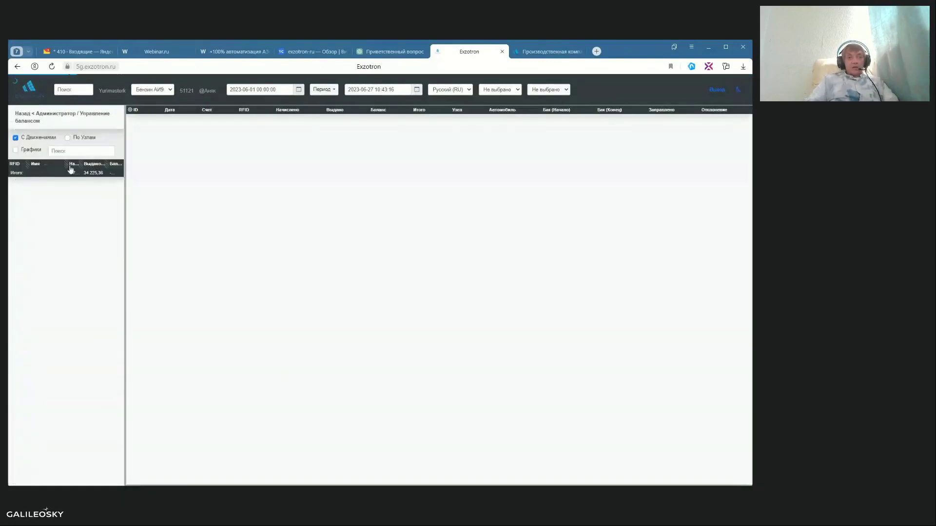
left_click_drag(125, 177, 187, 177)
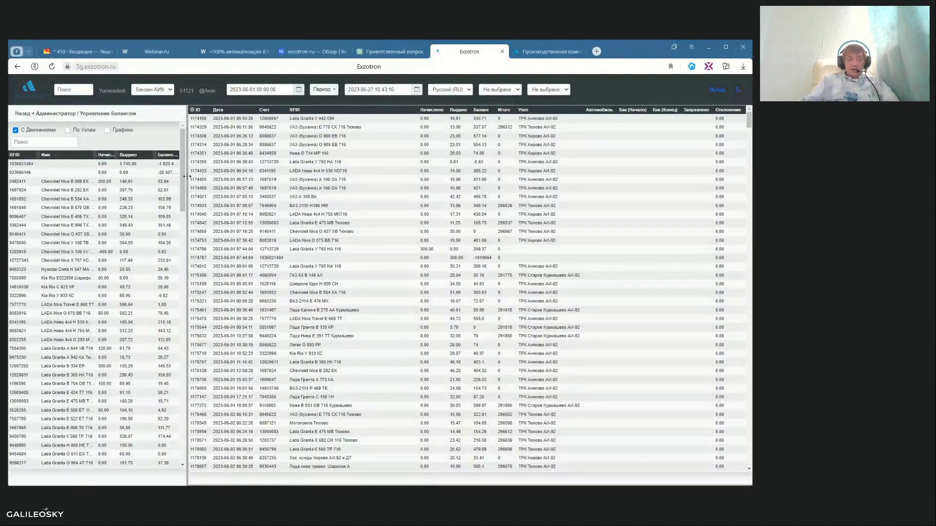
Open the Пользователи list from the start level, look through the registered users and return to the start level
left_click(60, 116)
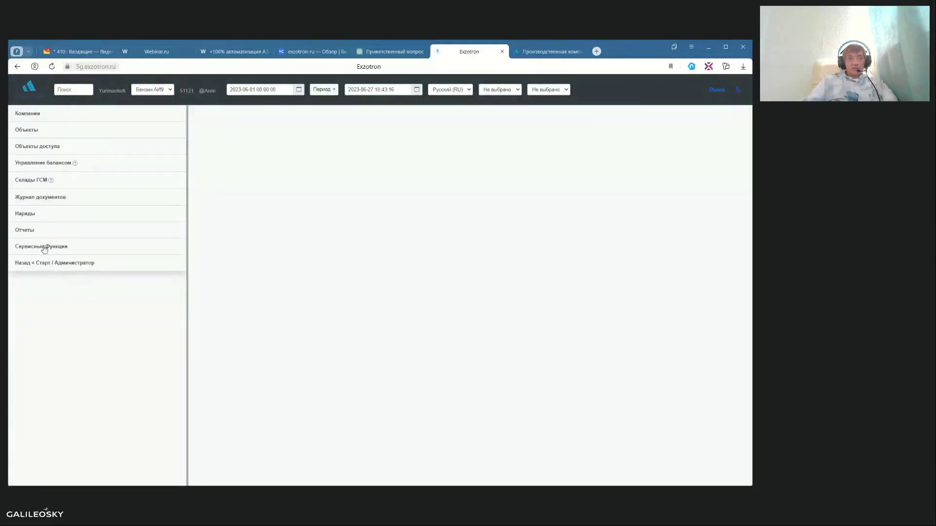
left_click(36, 263)
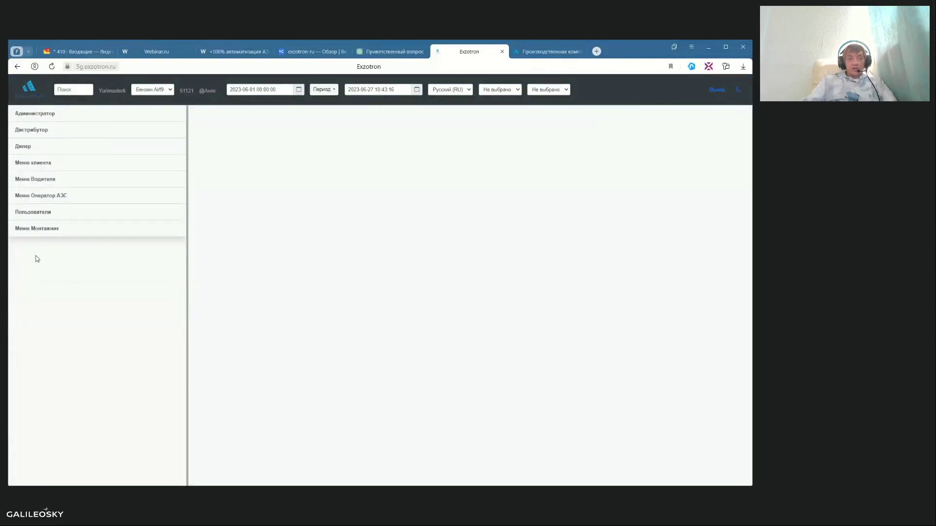
left_click(43, 216)
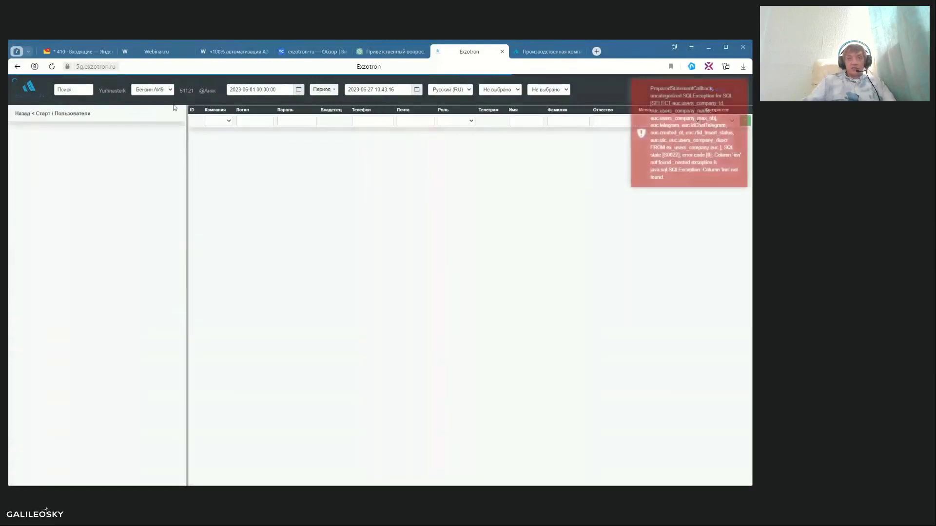
scroll(326, 246, "down", 5)
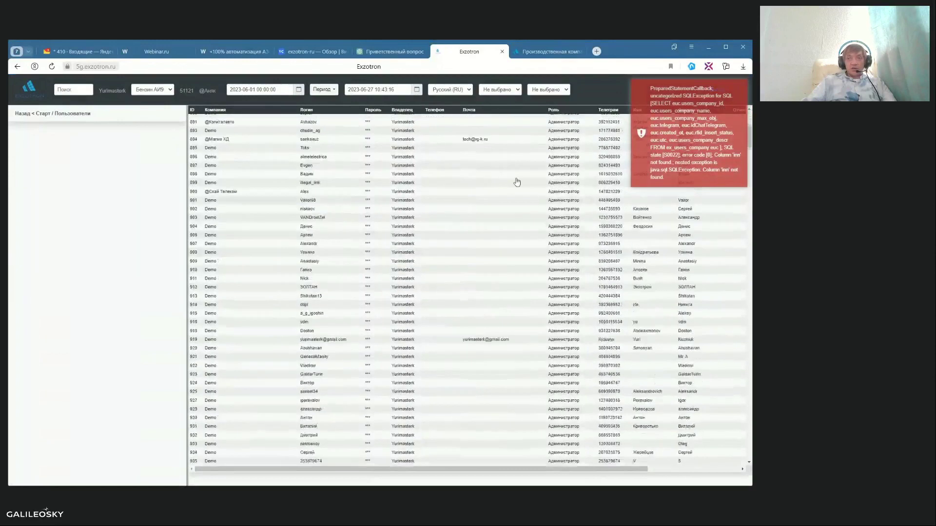
scroll(537, 253, "down", 10)
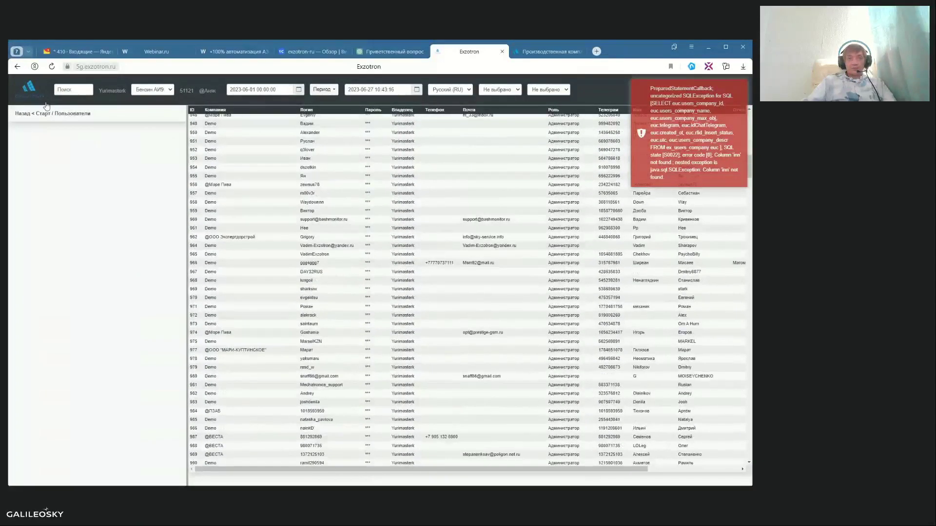
left_click(44, 114)
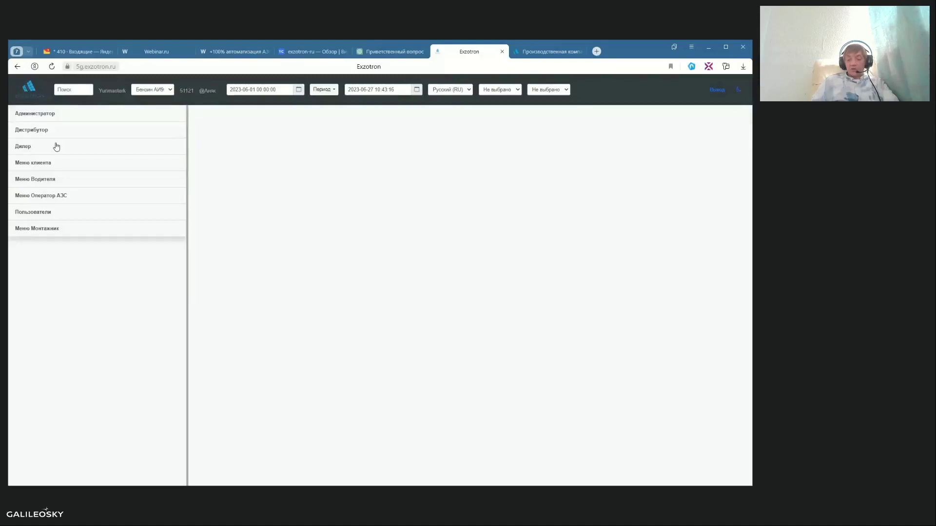
Open exzotron.ru in a new browser tab and find the list of control interfaces on its Безоператорная АЗС software page
left_click(597, 51)
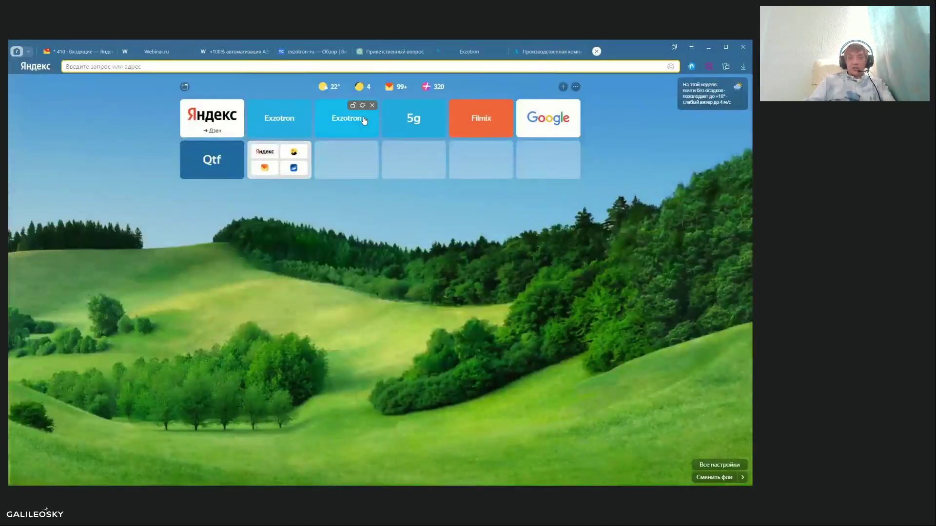
left_click(282, 121)
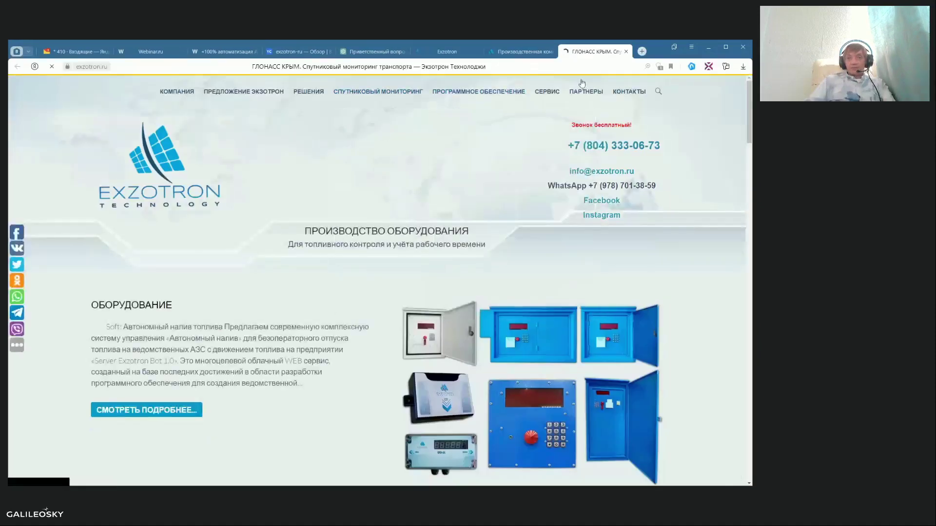
mouse_move(545, 97)
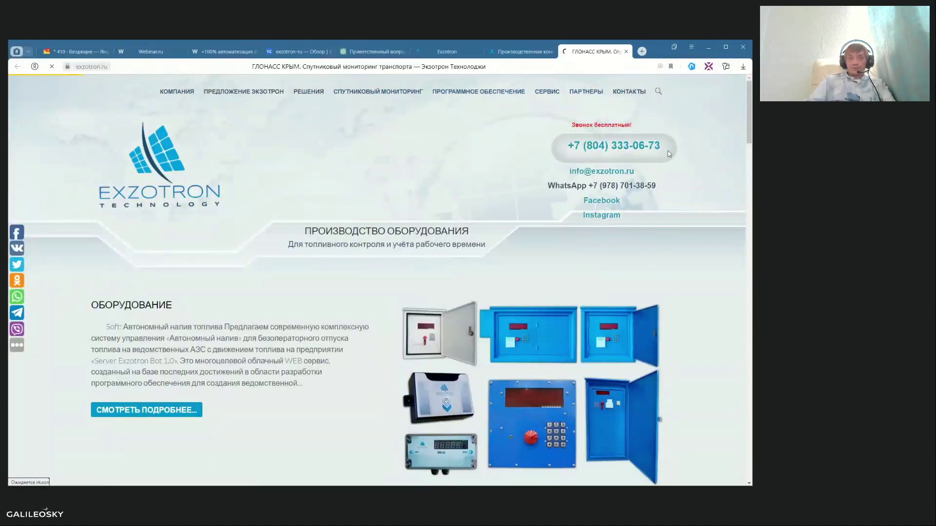
scroll(607, 175, "down", 15)
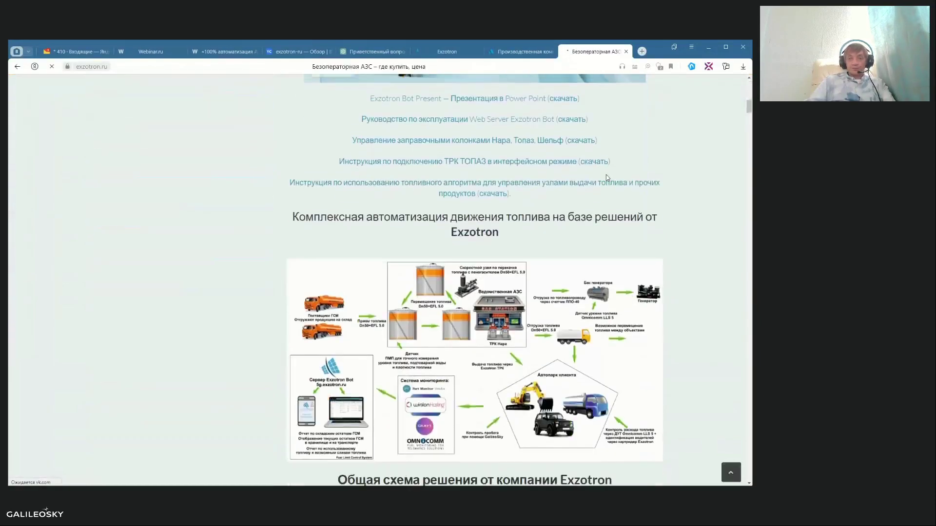
scroll(606, 178, "down", 15)
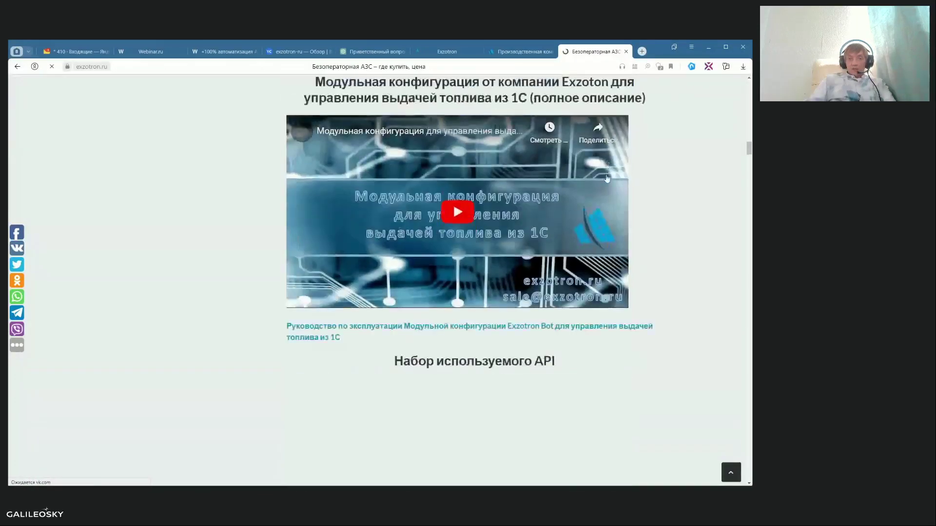
scroll(607, 178, "down", 15)
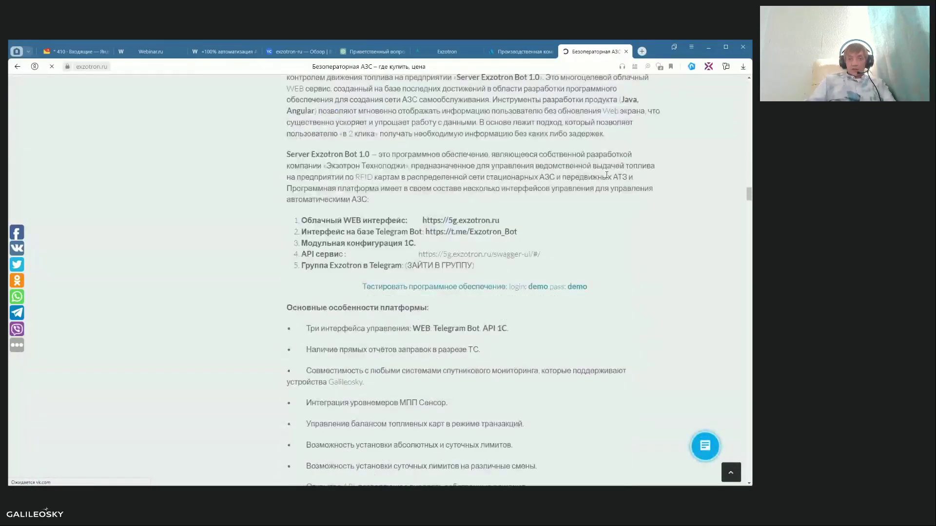
Follow the API сервис link to Swagger UI and look through the groups of API methods
left_click(486, 256)
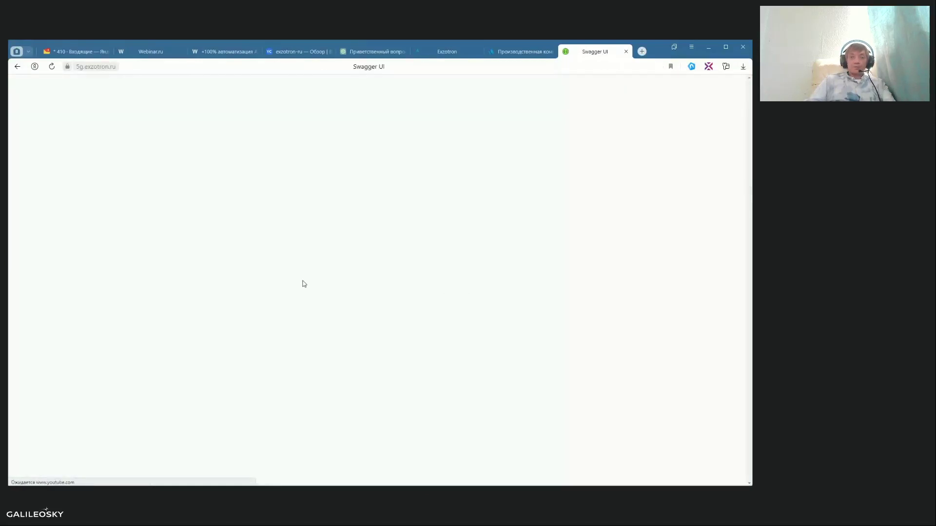
scroll(294, 259, "down", 4)
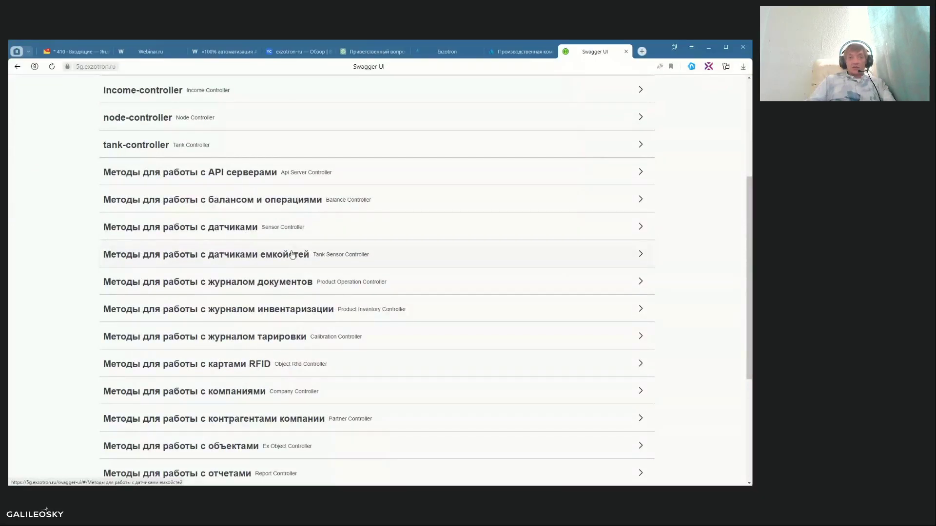
scroll(291, 255, "down", 2)
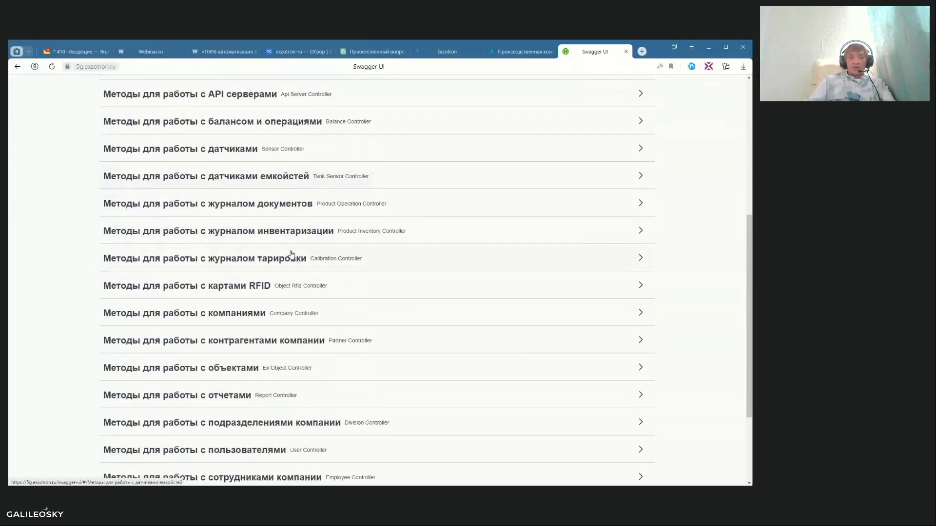
scroll(264, 264, "down", 2)
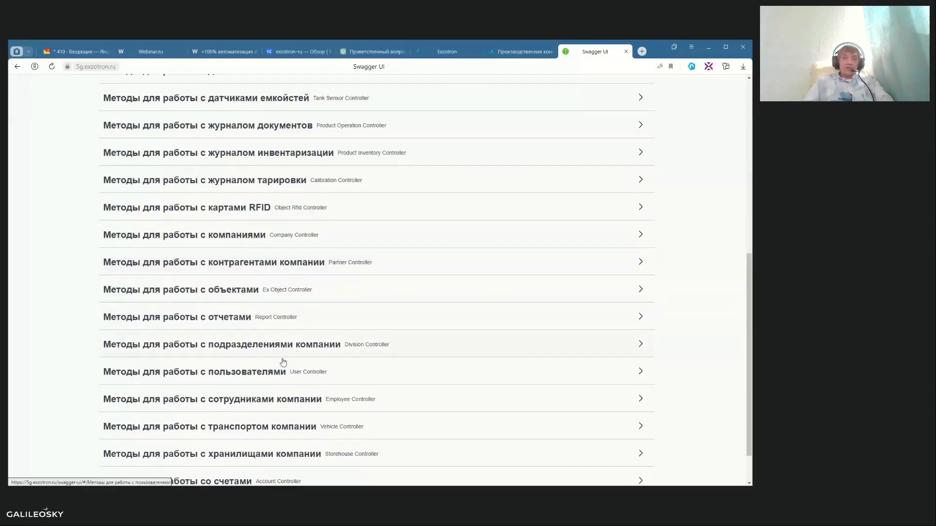
Return to the Exzotron fuel accounting page and open Управление балансом from the Администратор section
left_click(447, 51)
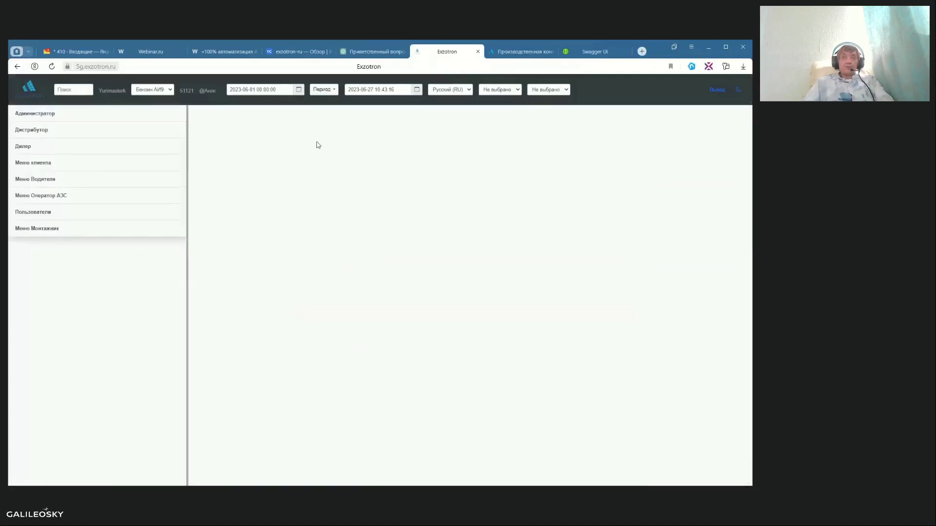
left_click(57, 115)
left_click(52, 162)
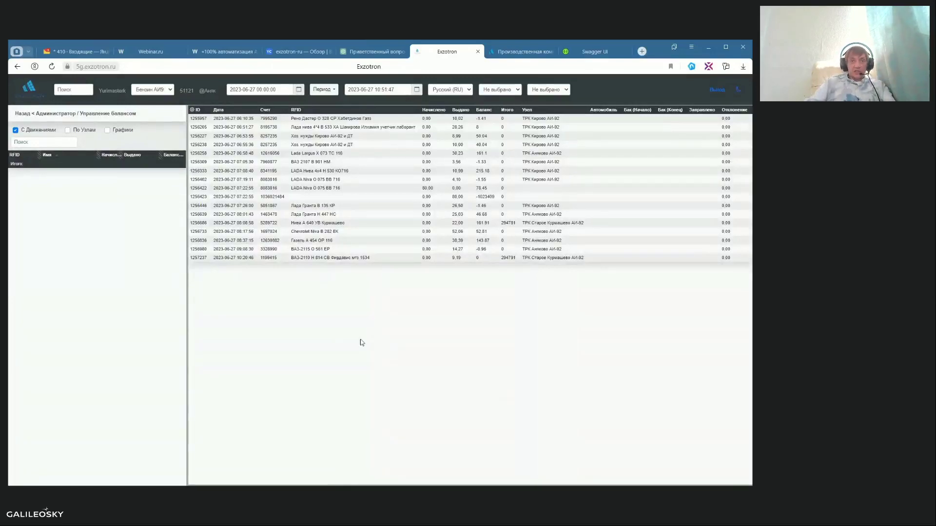
Open the Компании list, filter it by "ант" and select the Антарекс company
left_click(40, 116)
left_click(30, 121)
left_click(70, 89)
type("ант")
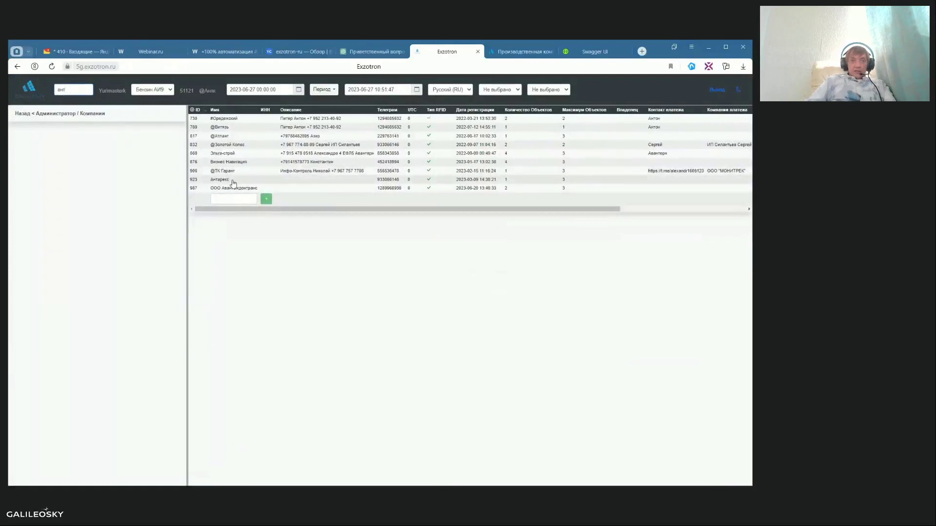
left_click(233, 180)
Open the Пользователи list from the start level and widen the table area to show all its columns
left_click(28, 119)
left_click(47, 267)
left_click(37, 213)
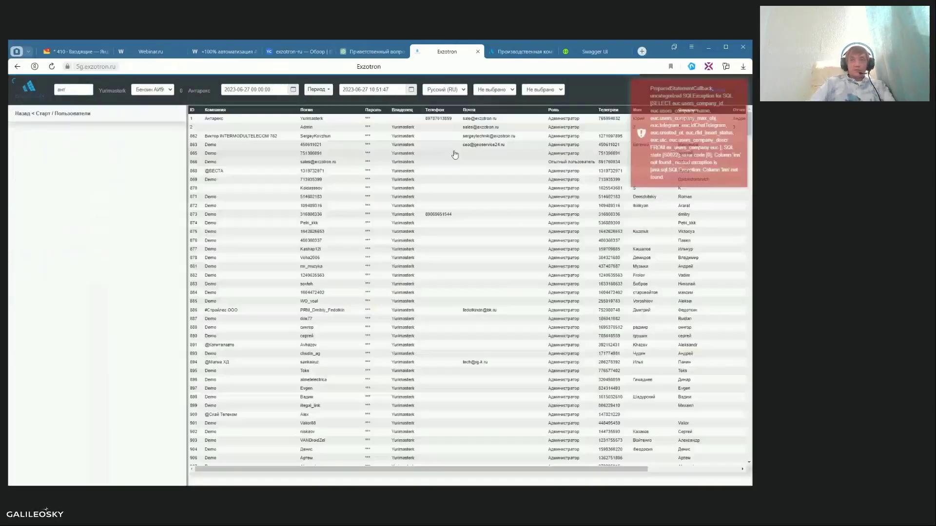
left_click_drag(188, 228, 35, 217)
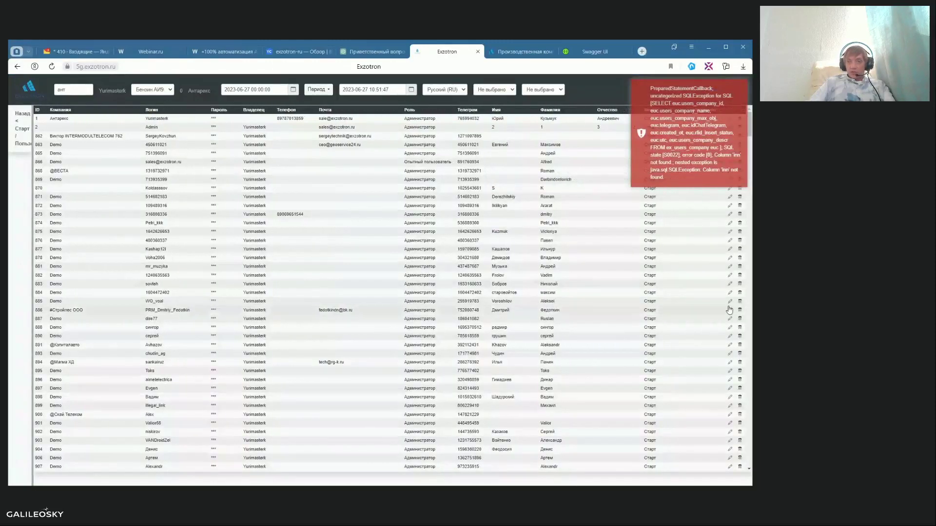
Open the user in row 888 for editing, inspect the role field and return to the start level without saving
left_click(730, 329)
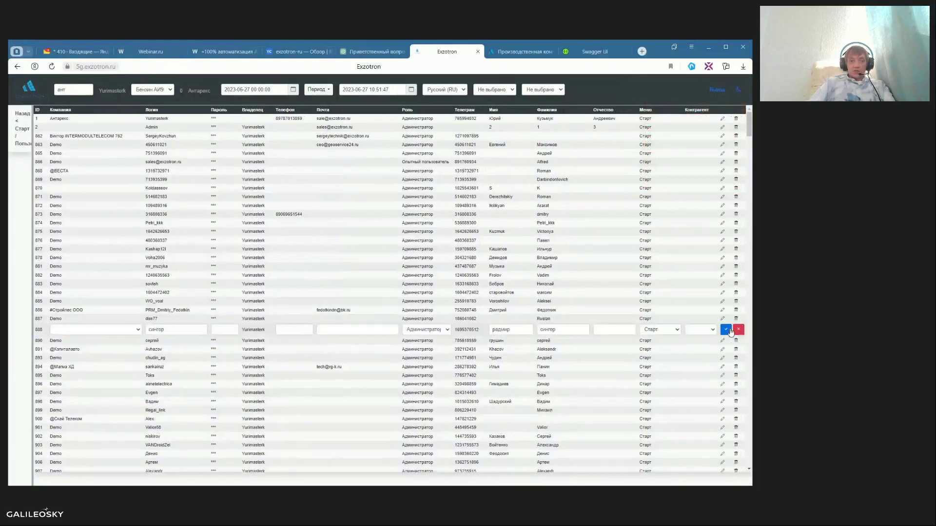
left_click(447, 331)
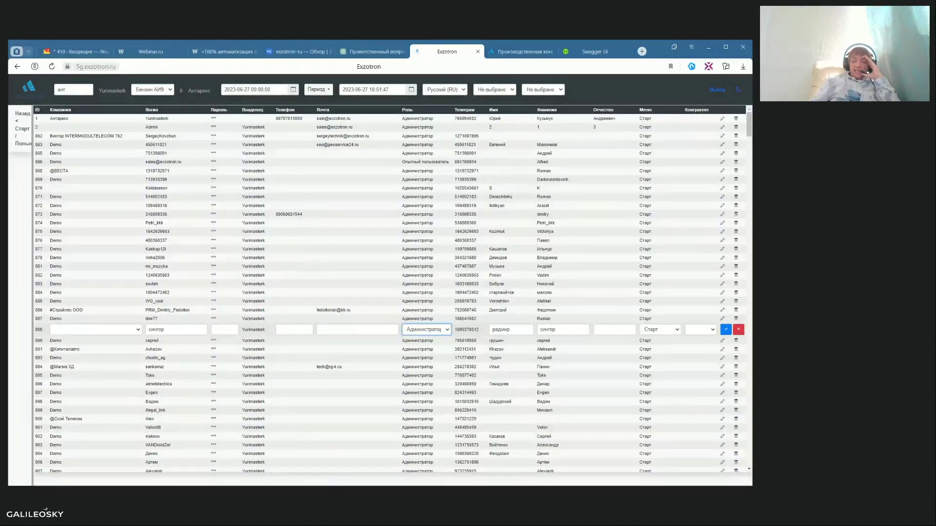
left_click_drag(33, 240, 126, 241)
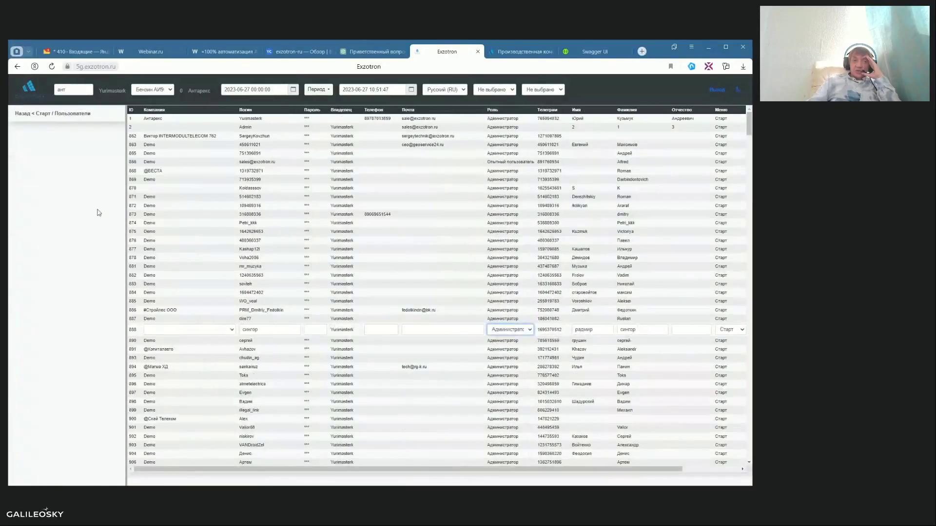
left_click(33, 115)
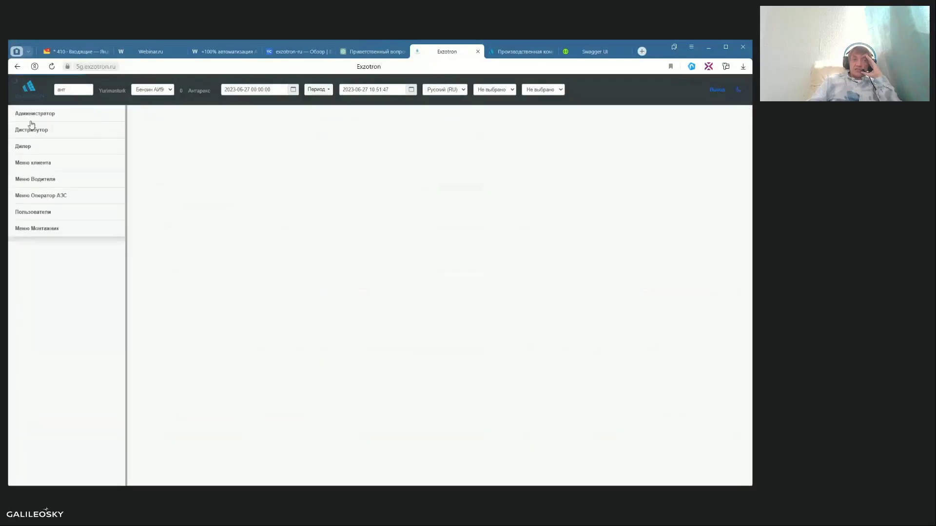
Check Управление балансом for the selected company and return to the Администратор section
left_click(57, 116)
left_click(50, 162)
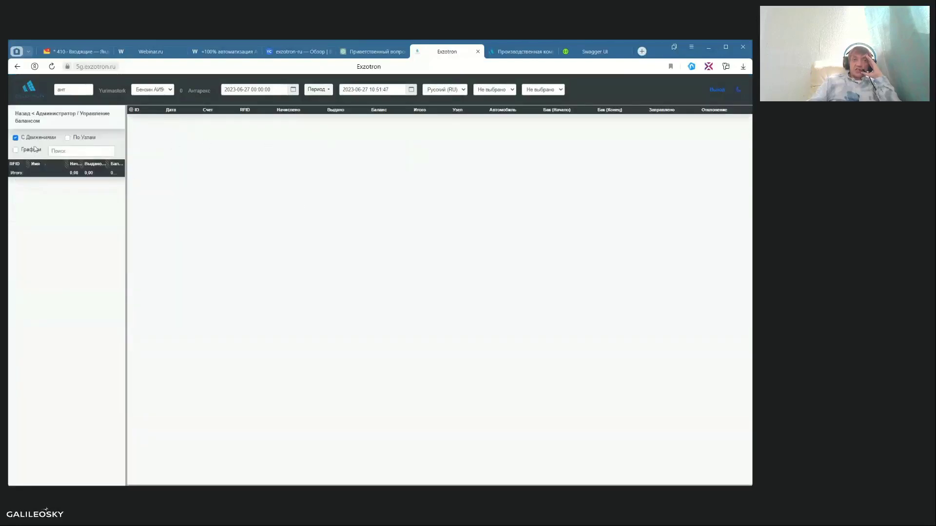
left_click(39, 115)
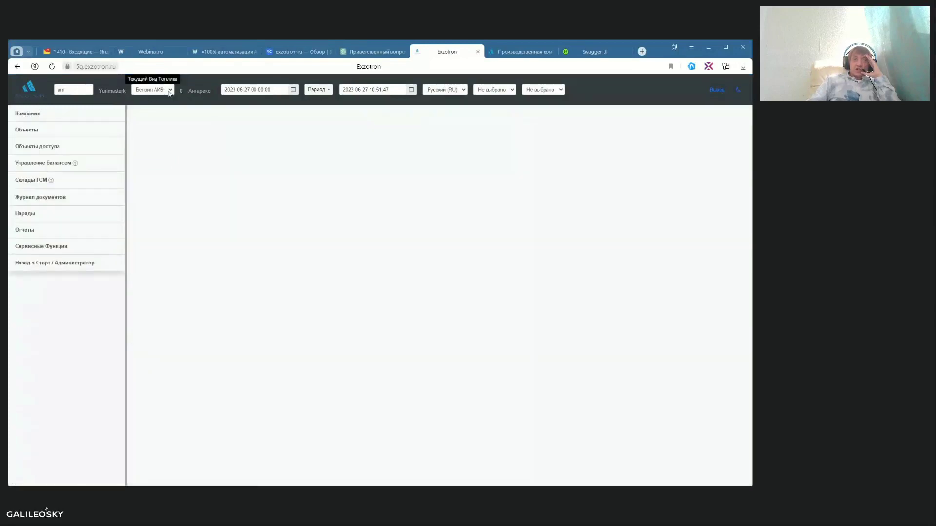
Set the current fuel type to Дизтопливо and review the cards in Управление балансом with a wider card list
left_click(153, 89)
left_click(39, 162)
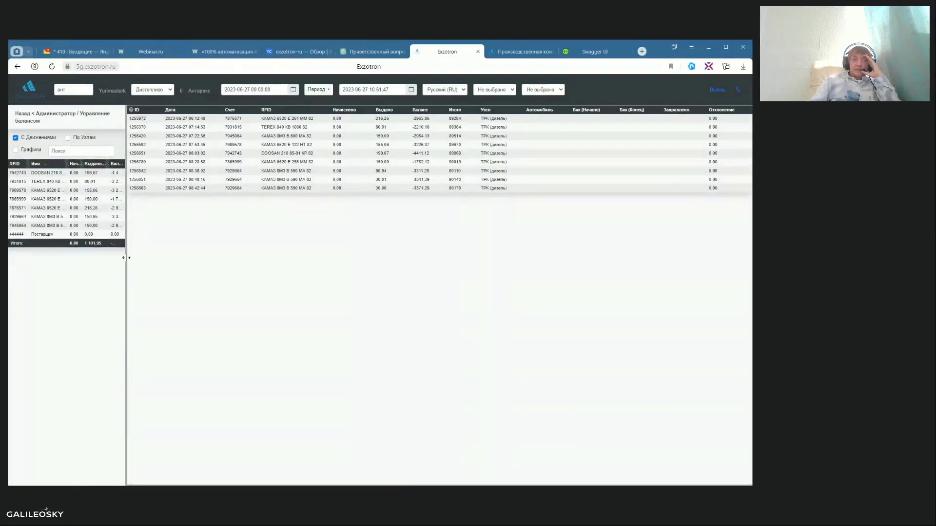
left_click_drag(126, 258, 153, 256)
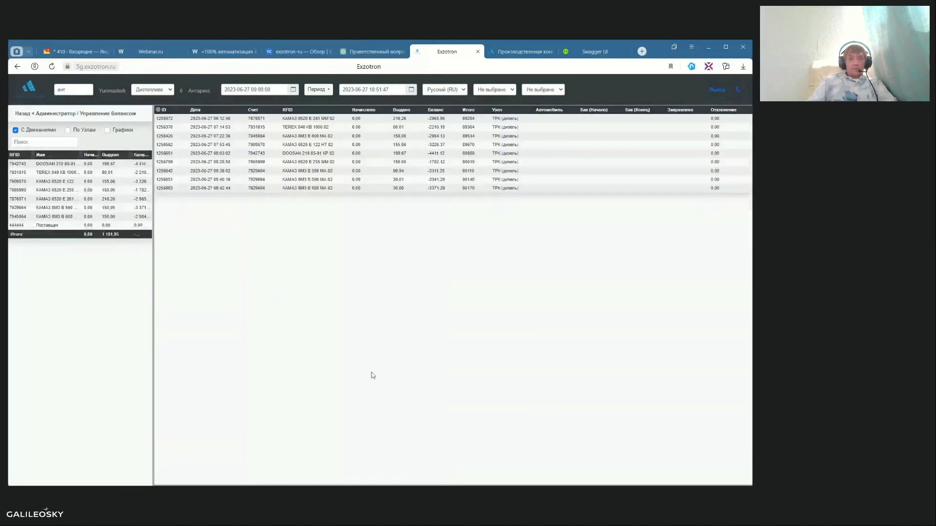
left_click(56, 115)
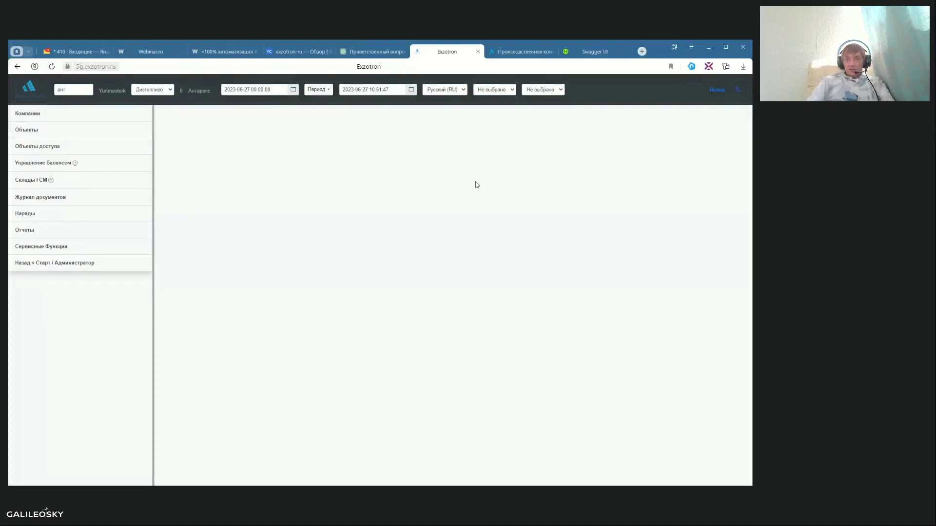
Maximize the browser and go back from Swagger UI to the beginning of the Безоператорная АЗС page on exzotron.ru
left_click(725, 47)
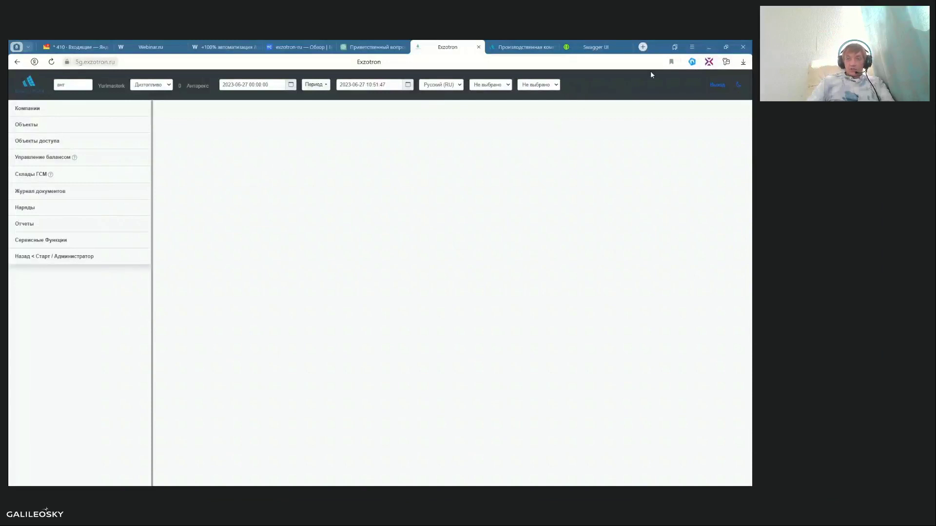
left_click(524, 47)
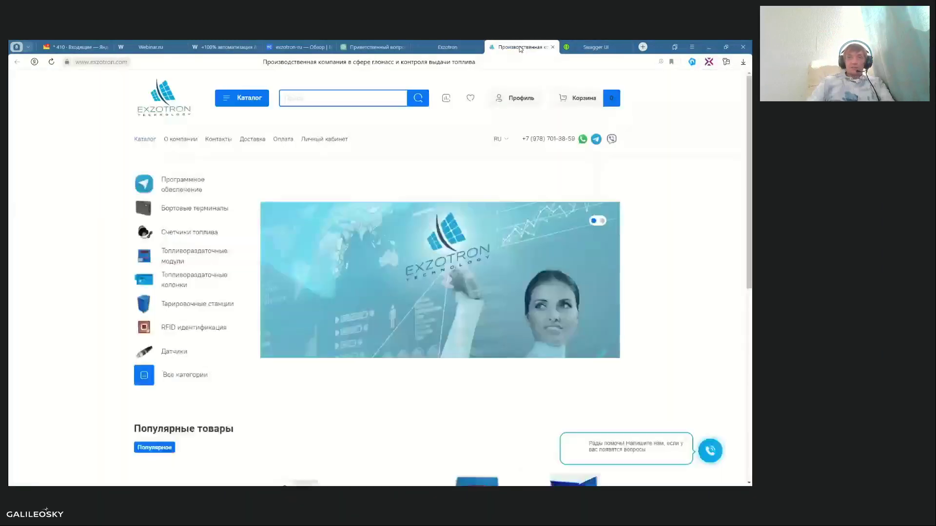
left_click(597, 47)
left_click(17, 61)
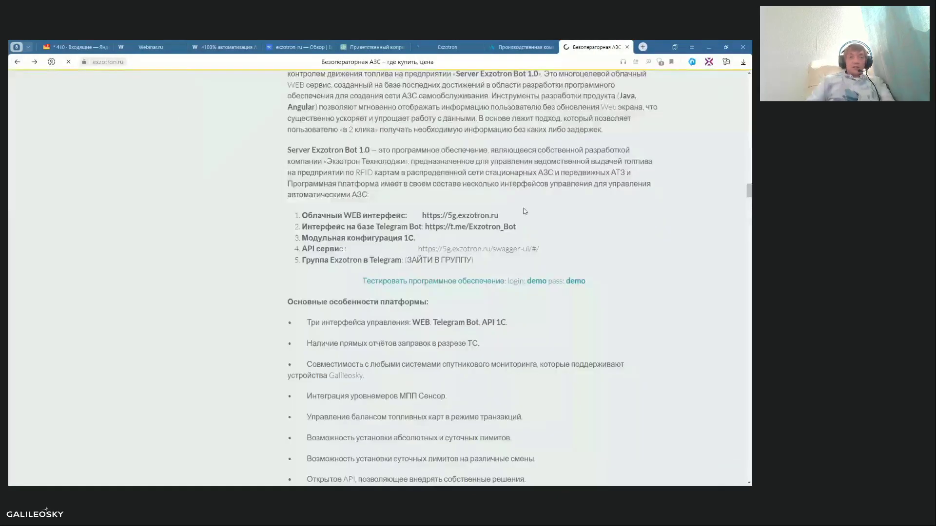
scroll(487, 243, "up", 15)
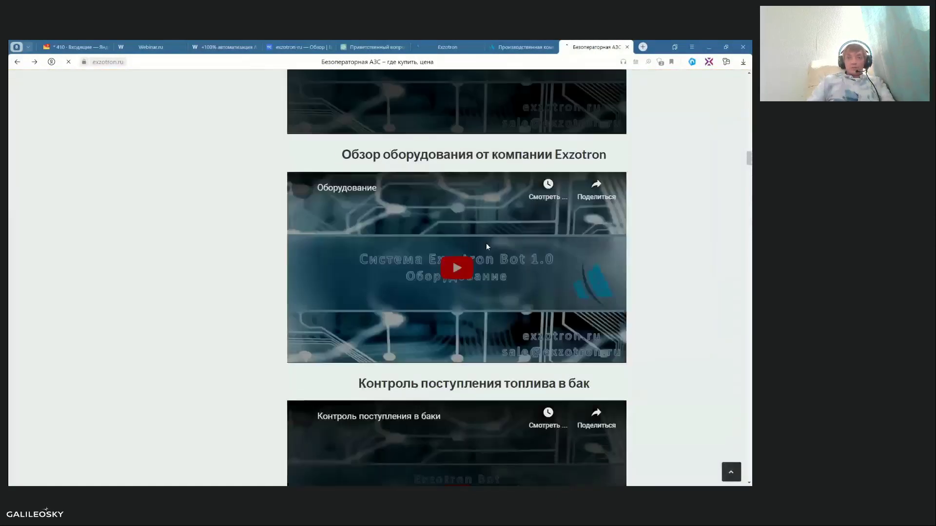
scroll(487, 240, "up", 20)
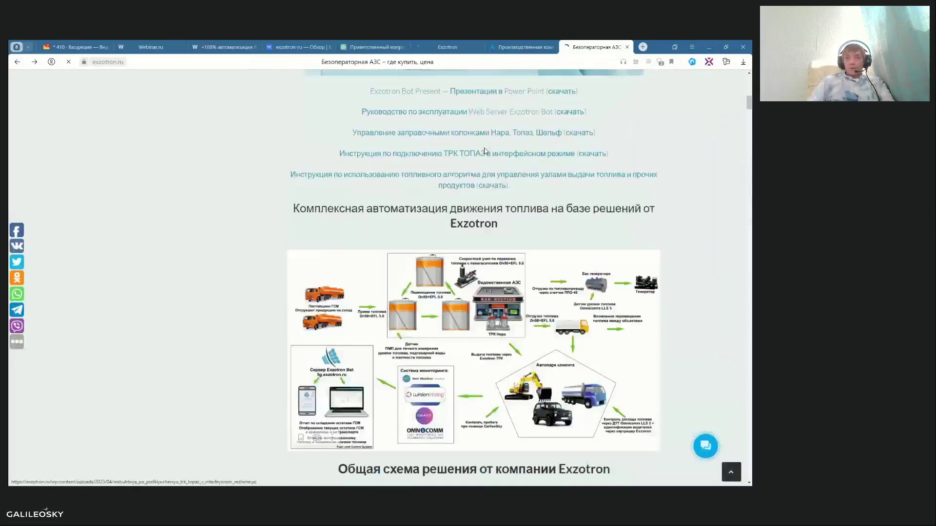
scroll(485, 150, "up", 8)
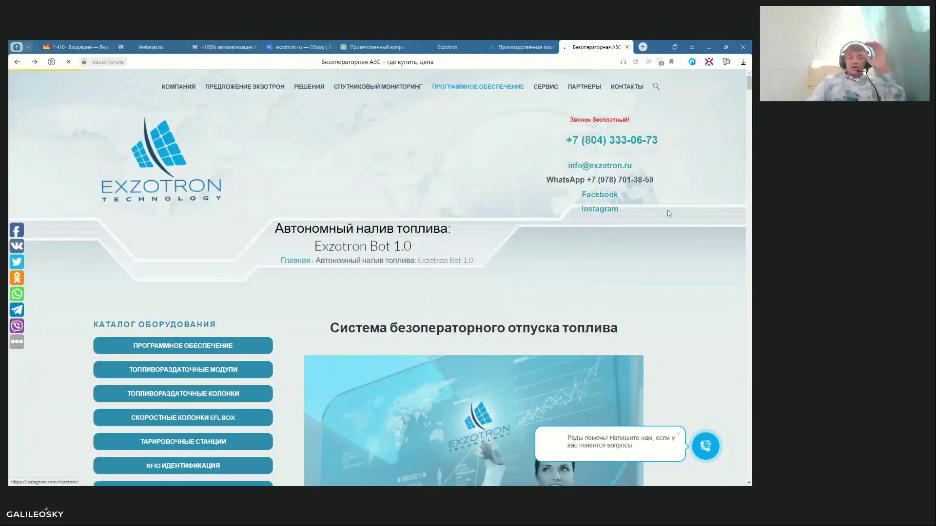
Open the Модульная конфигурация 1С Exzotron Bot 1.0 page and read through to its manual and download links
scroll(584, 233, "down", 2)
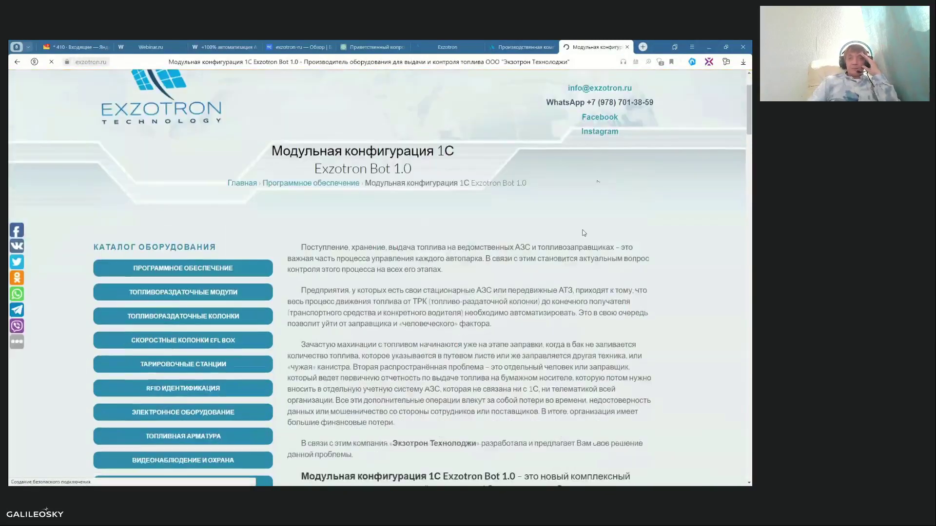
scroll(585, 233, "down", 4)
scroll(548, 254, "up", 3)
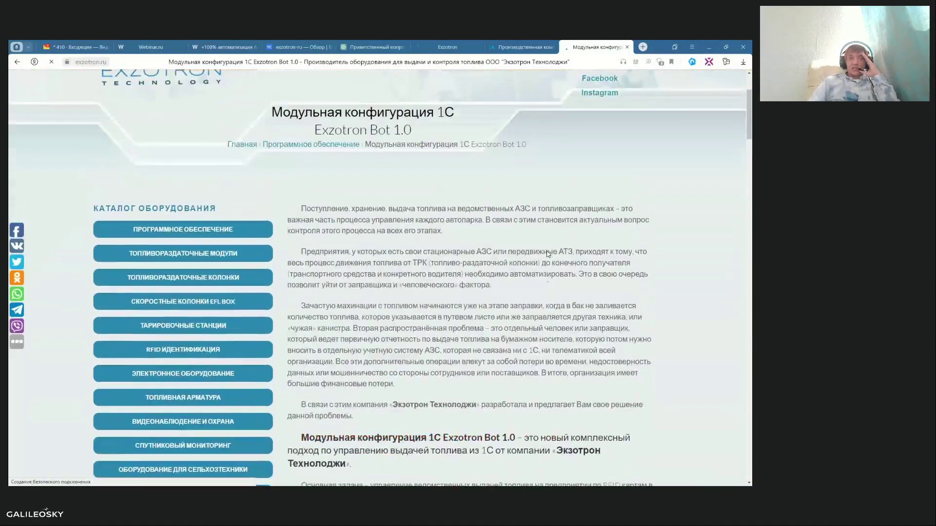
scroll(546, 253, "down", 3)
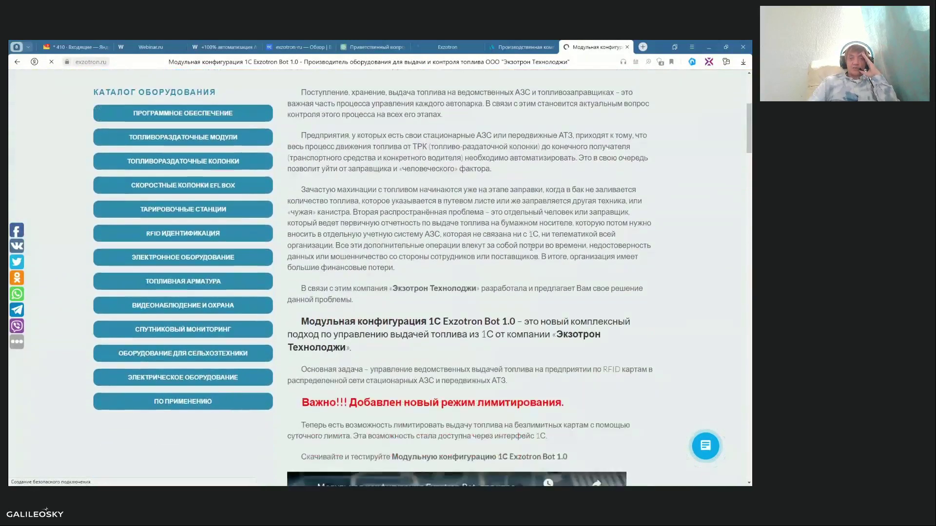
scroll(531, 247, "down", 8)
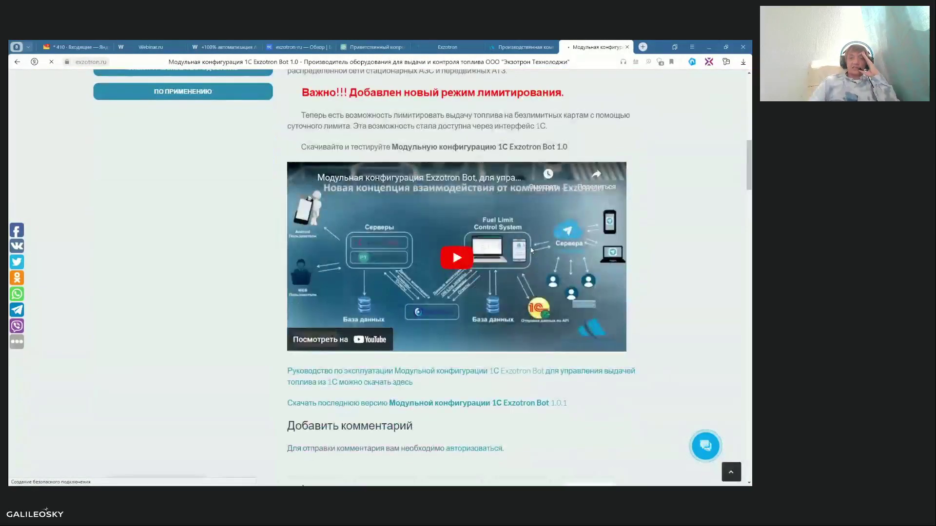
scroll(531, 251, "down", 2)
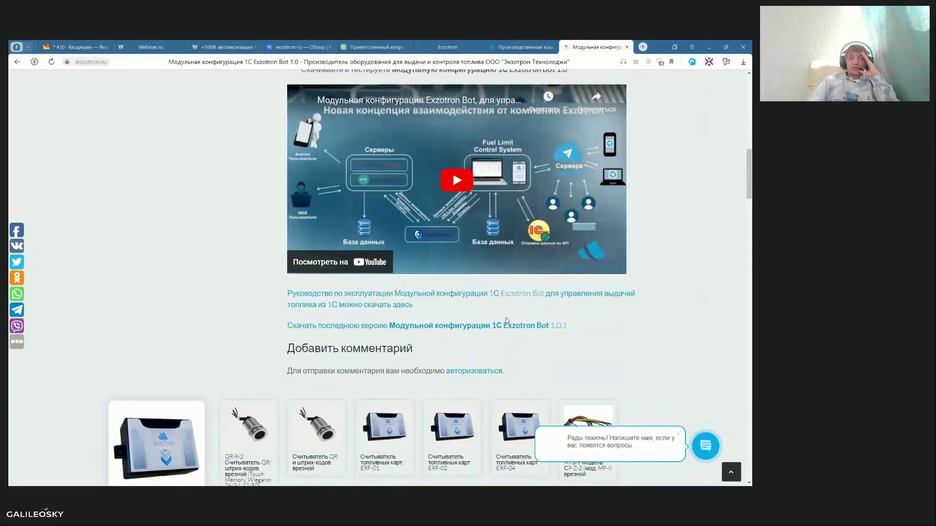
Show the embedded Exzotron Bot video paused in full screen, without the suggested videos
left_click(461, 184)
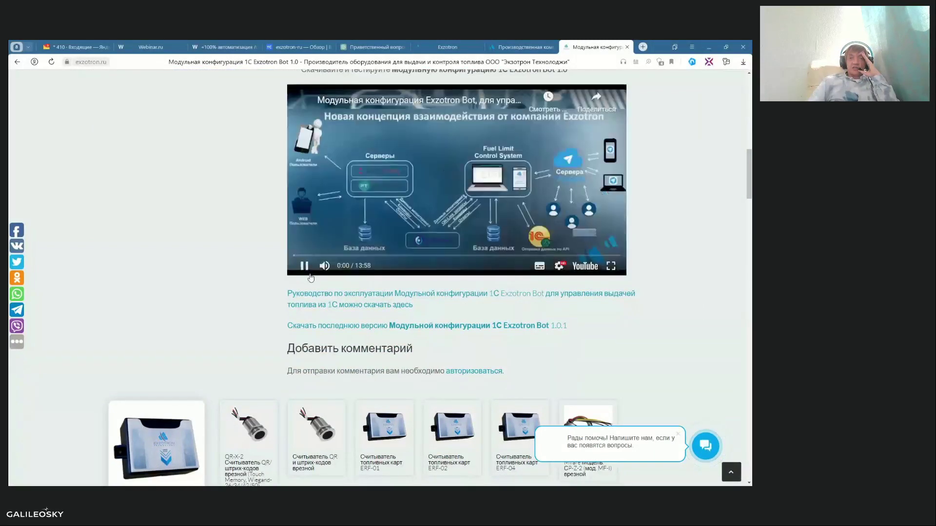
left_click(304, 266)
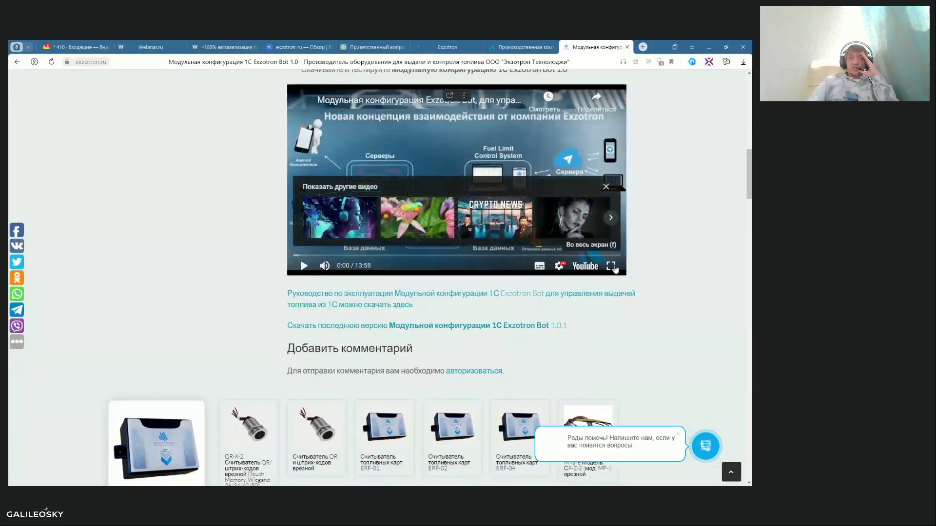
left_click(606, 188)
left_click(611, 267)
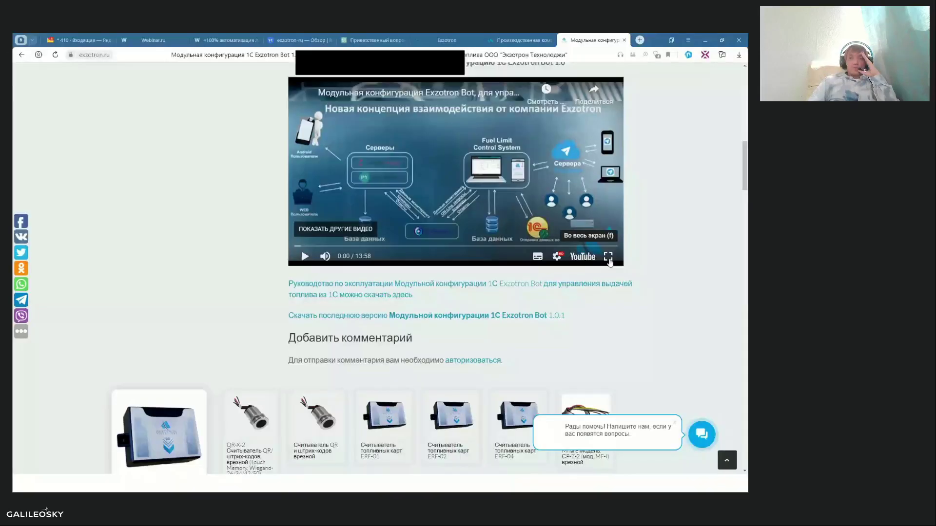
Skip ahead in the paused video to the Контроль транспорта section of the 1C configuration, at about 1:36
left_click(68, 466)
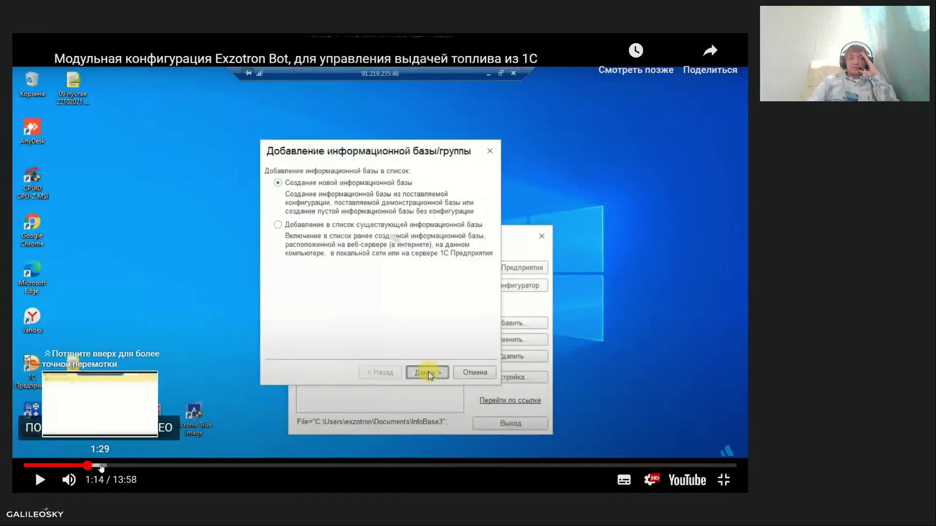
left_click(100, 465)
mouse_move(114, 469)
left_mouse_down()
mouse_move(121, 470)
mouse_move(104, 469)
left_mouse_up()
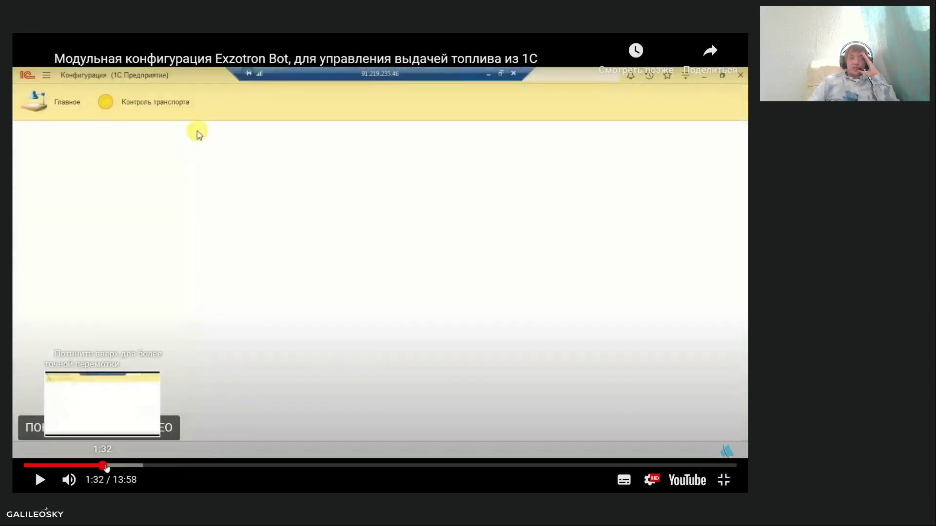
left_click(105, 465)
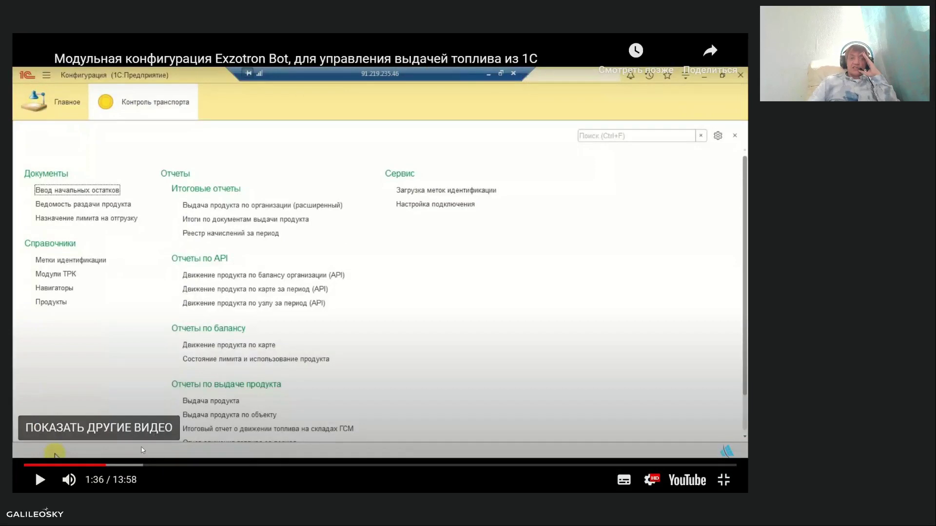
Step through the video's server details and Настройка подключения form, up to 2:11
left_click(114, 466)
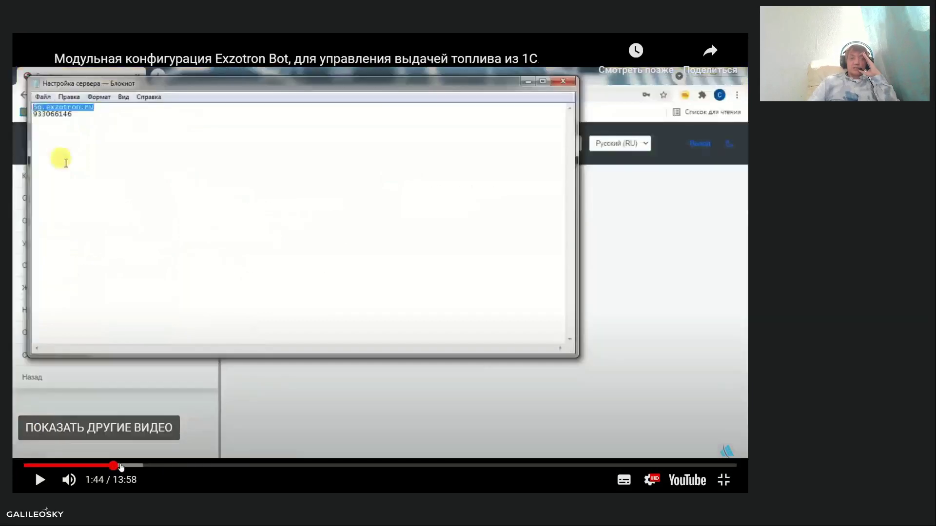
left_click(121, 466)
left_click(130, 466)
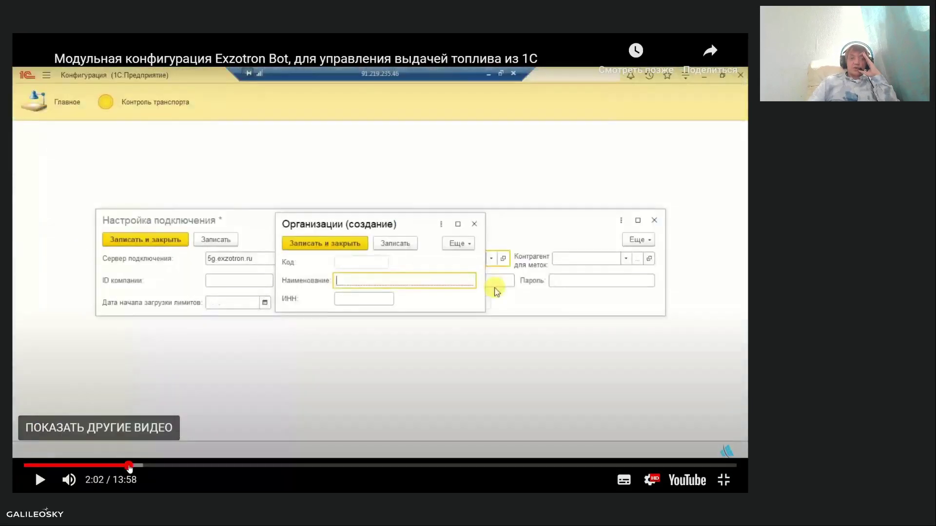
left_click(136, 466)
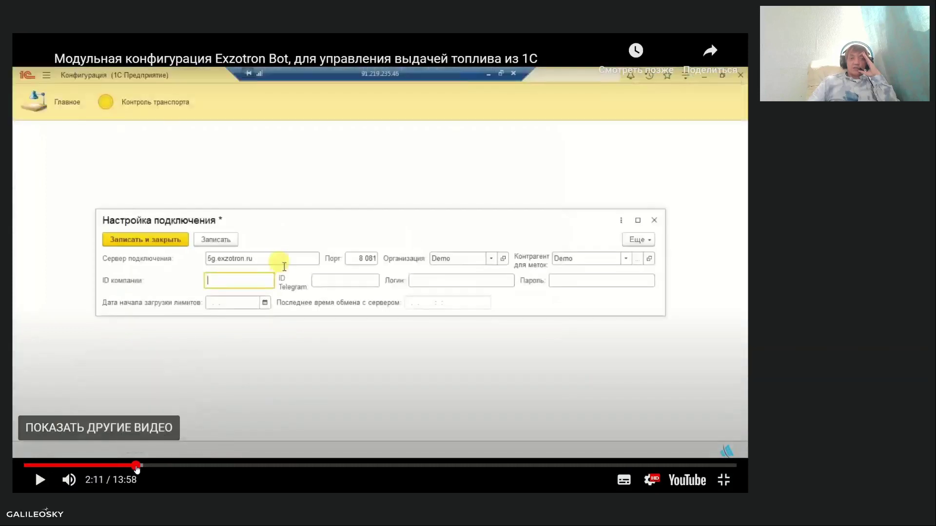
Advance the video to the Модули ТРК list and the Demo TRK module card, at 3:05
left_click(146, 466)
left_click(153, 467)
left_click(162, 466)
left_click(171, 466)
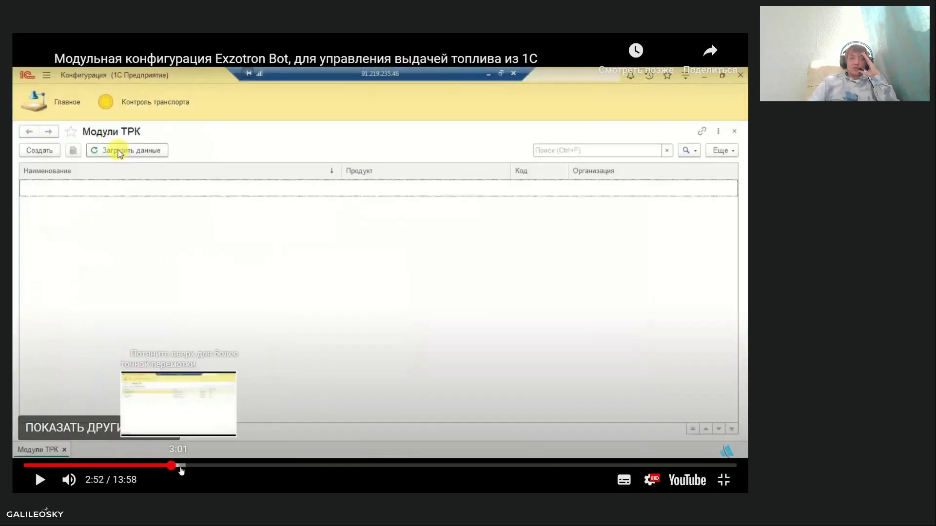
left_click(182, 467)
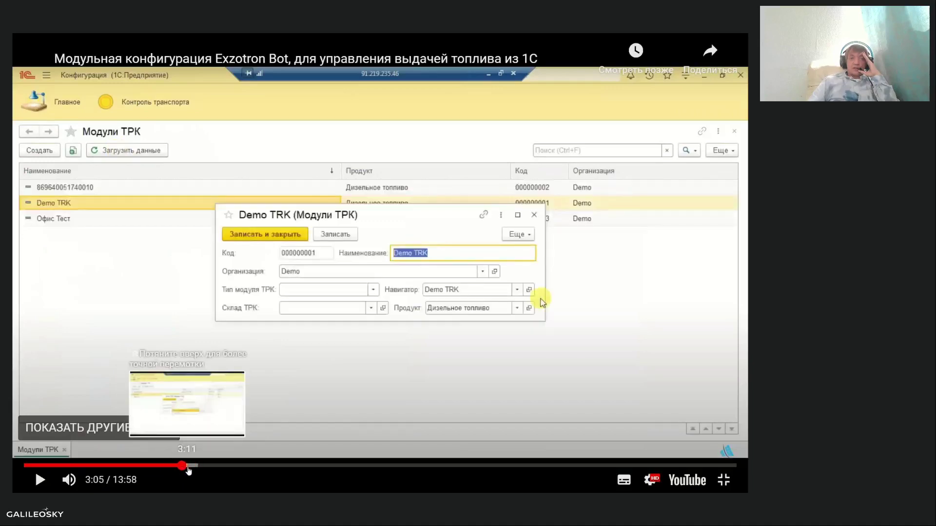